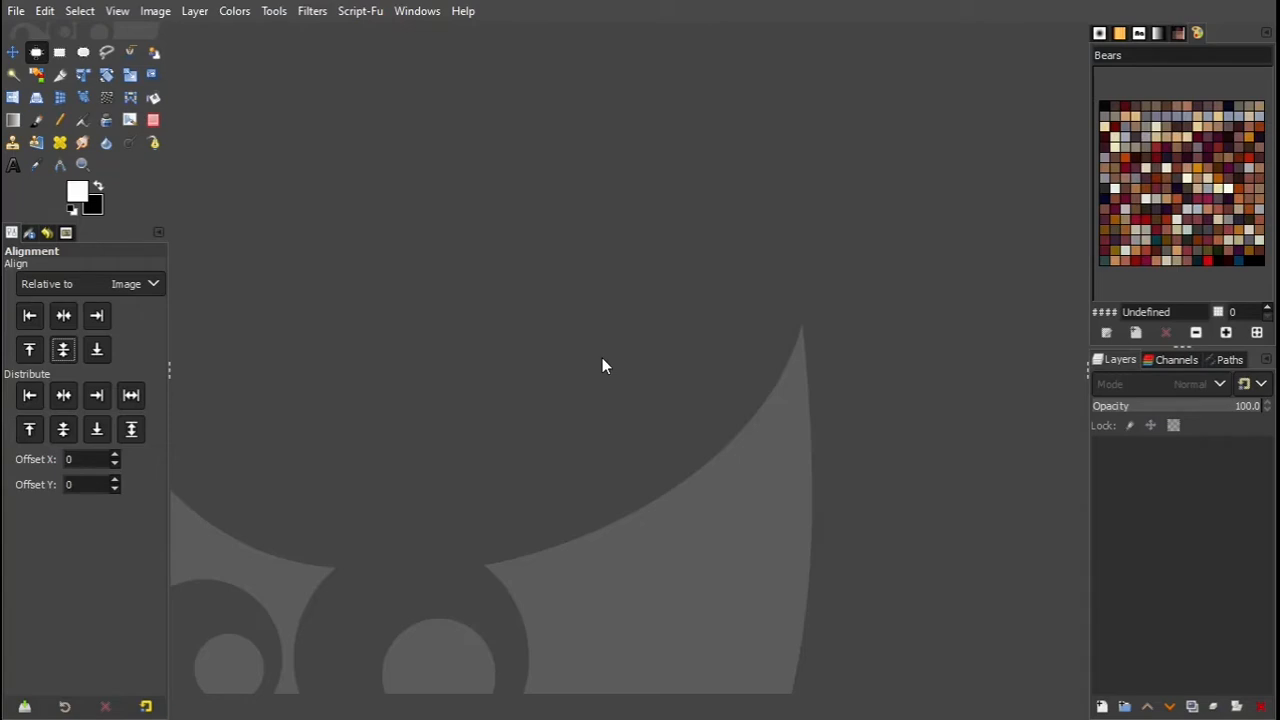
Step: Open hills-gc6d3a412e_1920.jpg from the Photos folder and fit the image in the window
left_click(16, 11)
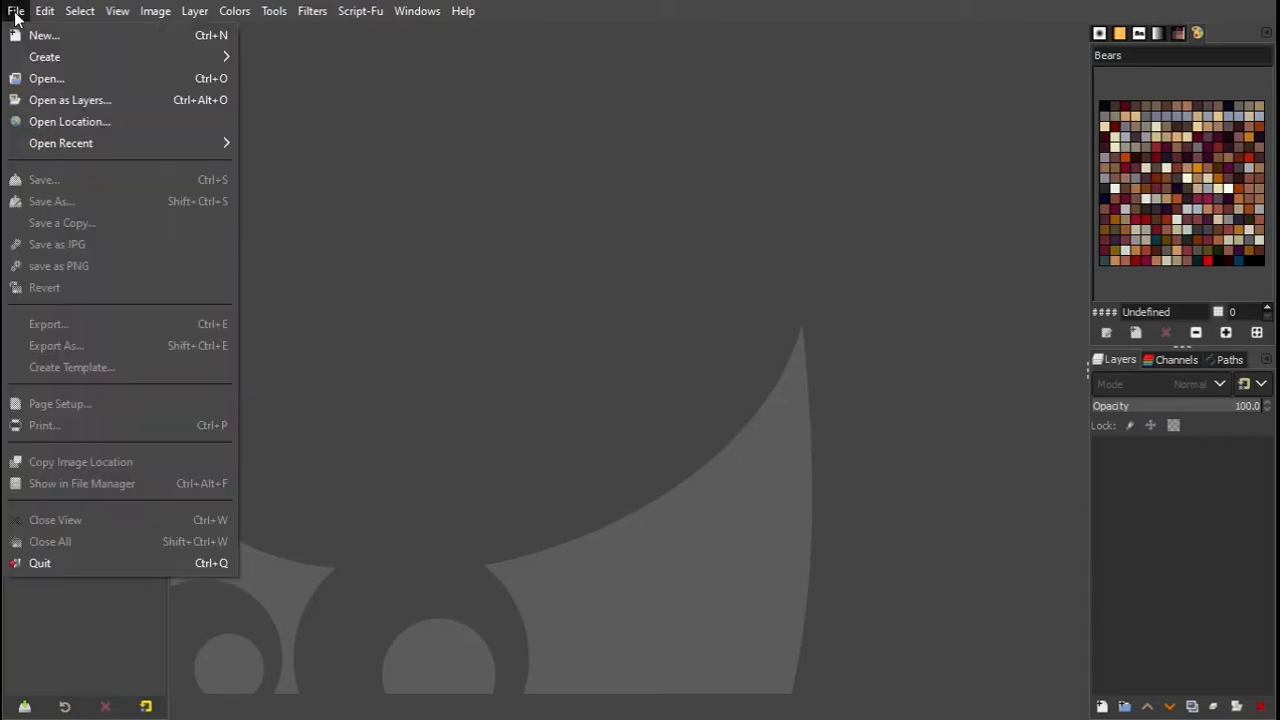
left_click(72, 87)
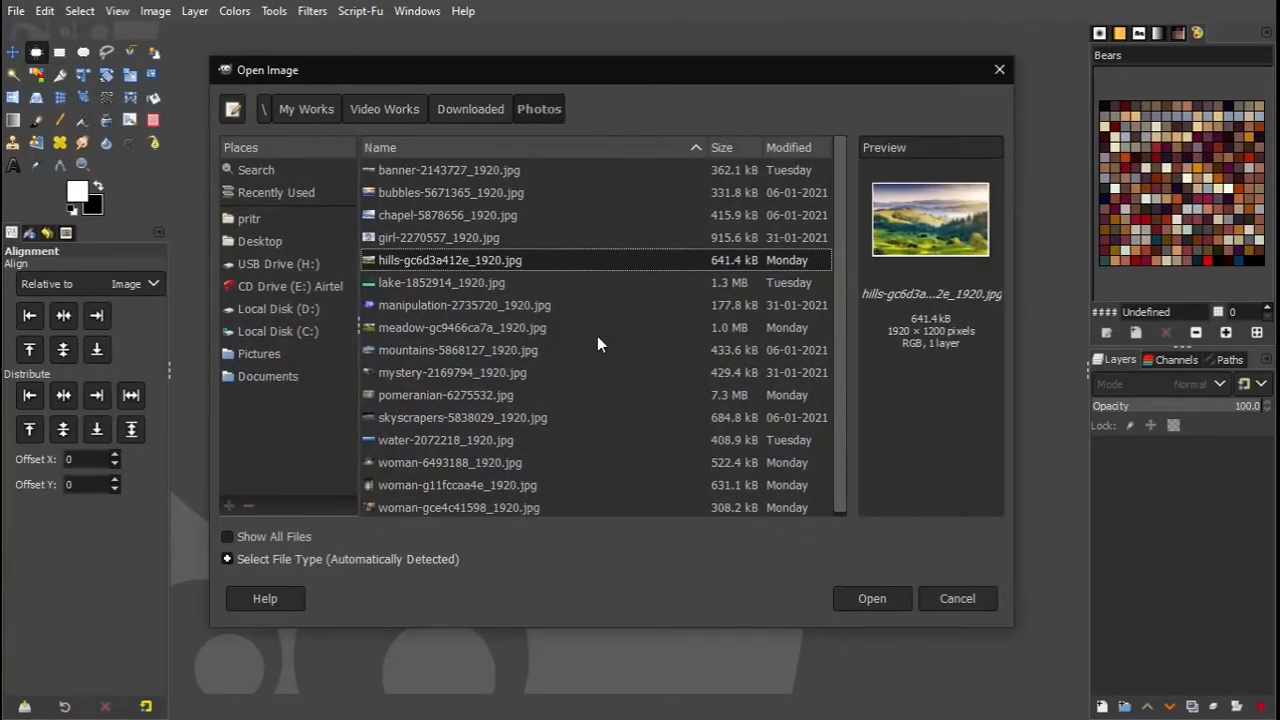
left_click(534, 260)
left_click(873, 599)
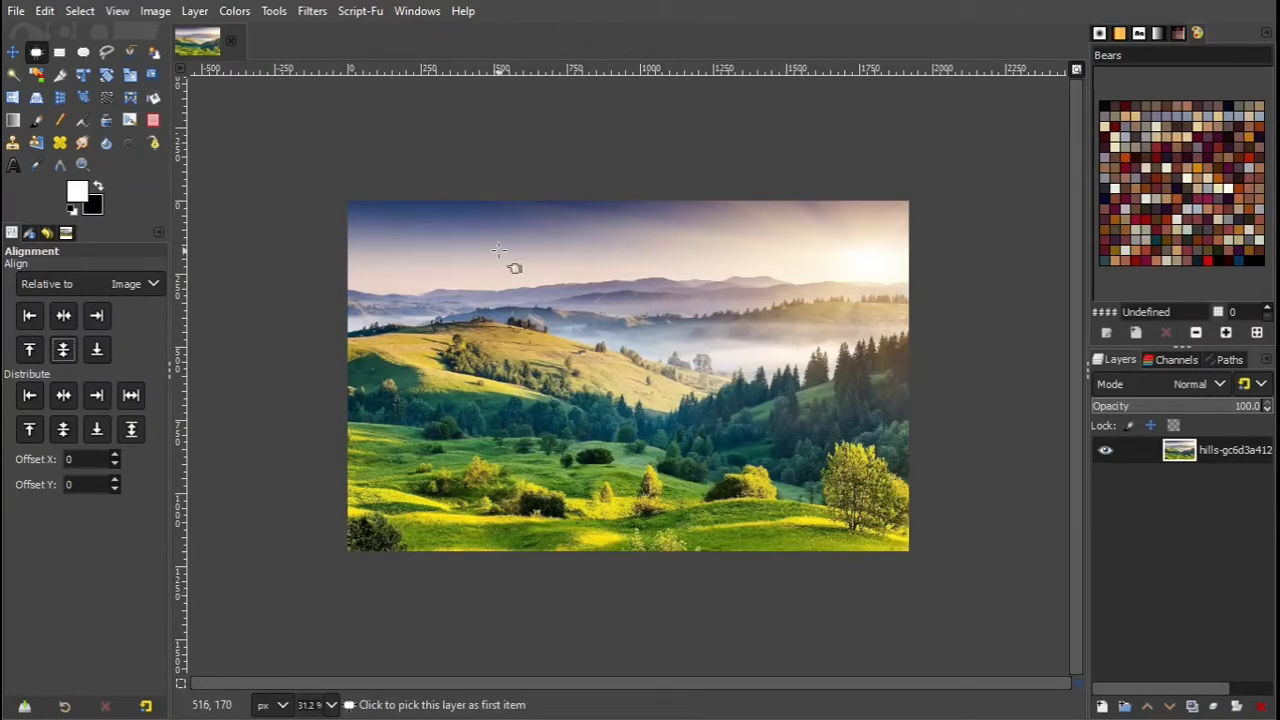
left_click(120, 16)
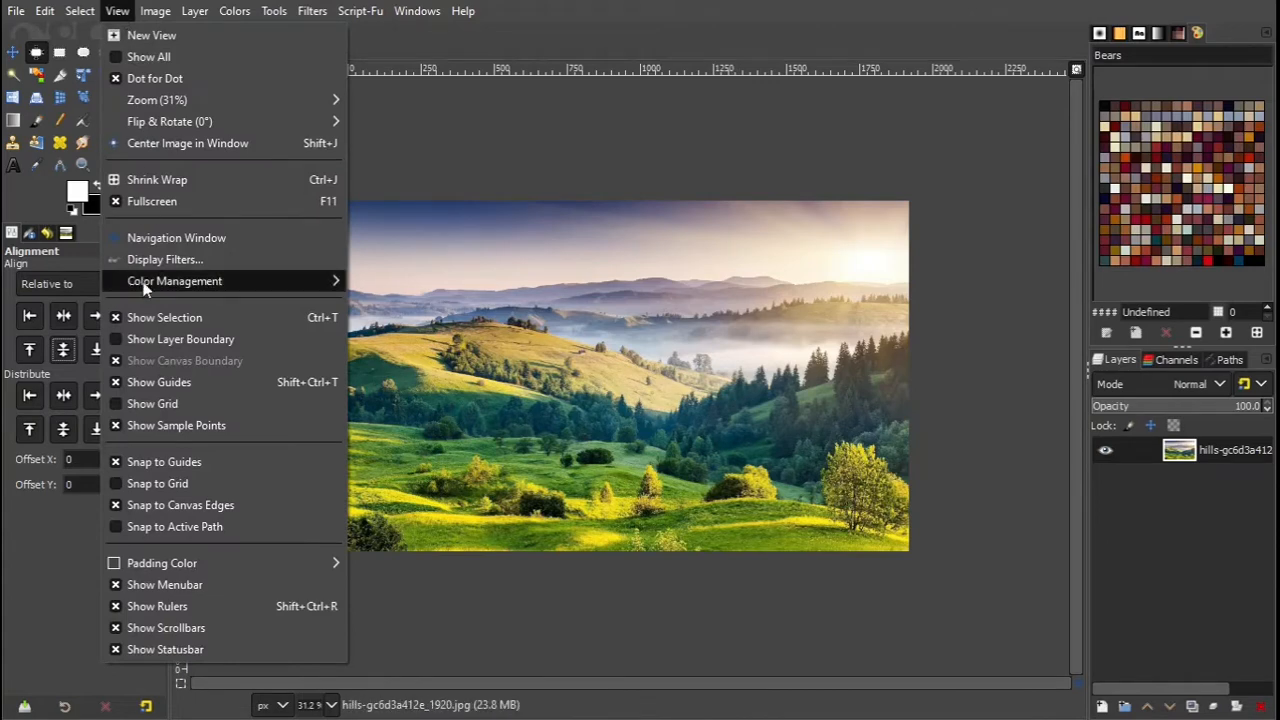
mouse_move(158, 104)
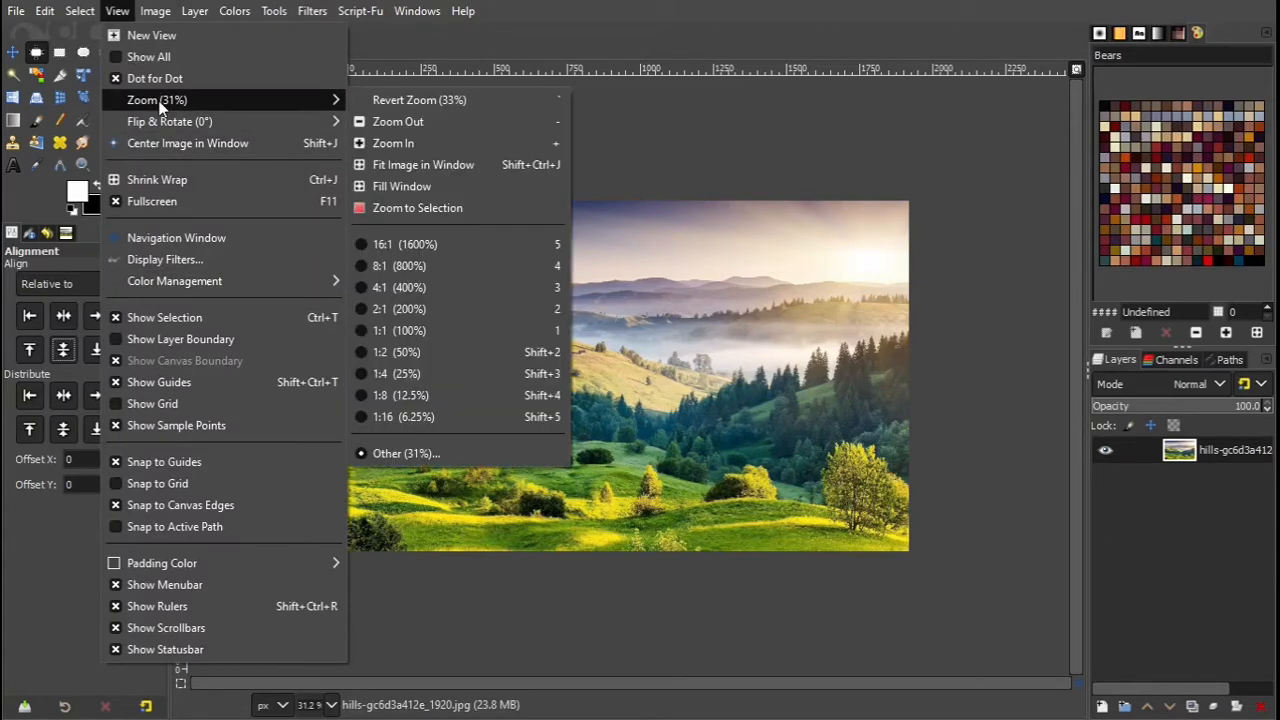
left_click(435, 166)
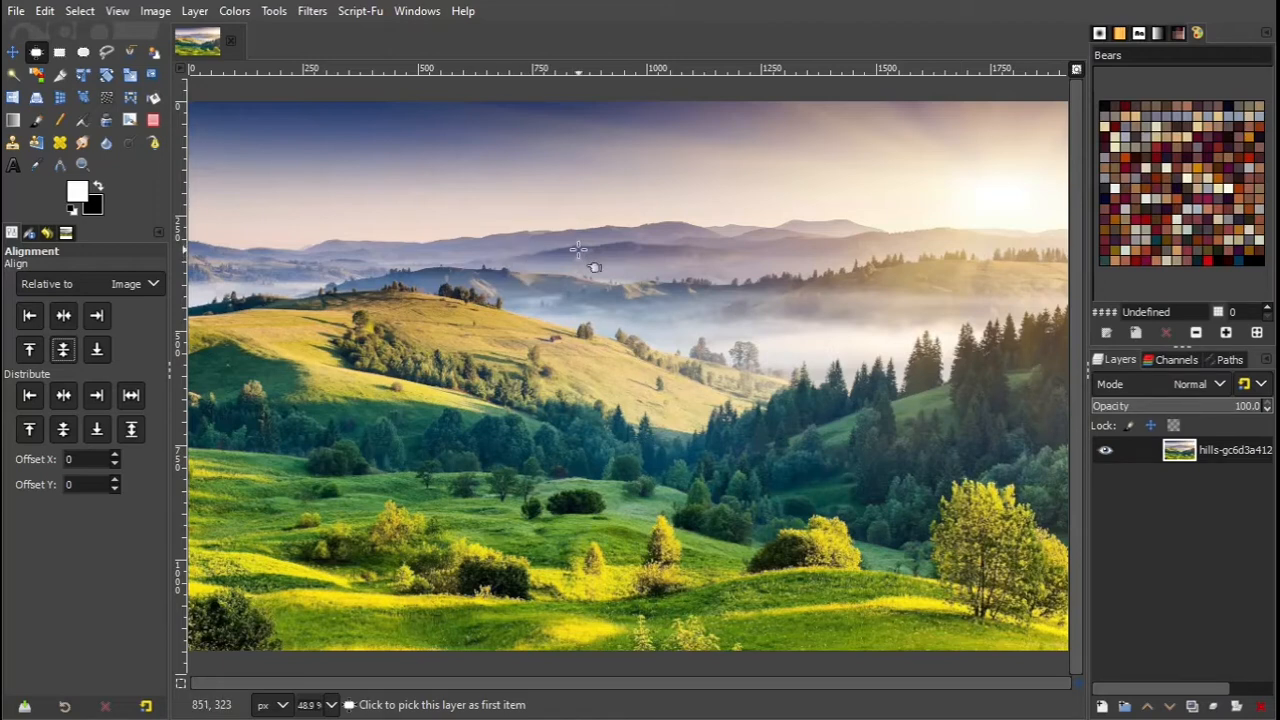
Step: Darken the photo with Levels at an input gamma of 0.44, comparing it with the original in split view before applying
left_click(245, 11)
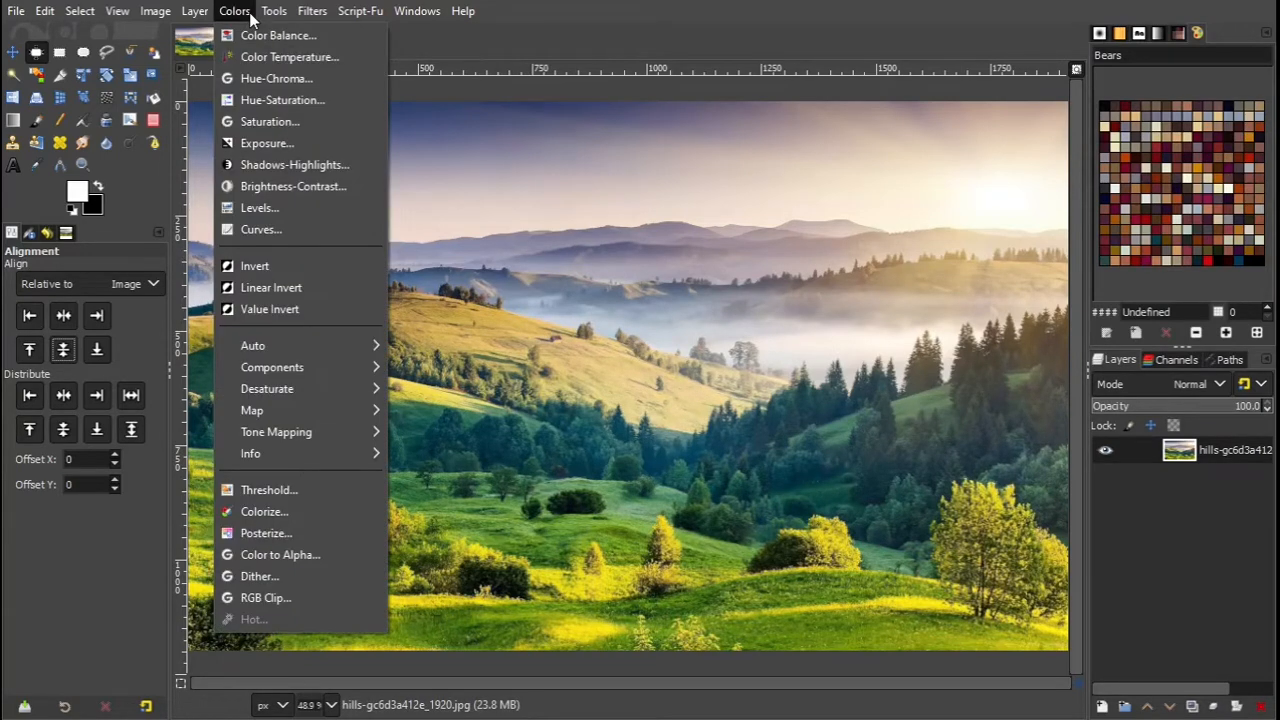
left_click(269, 209)
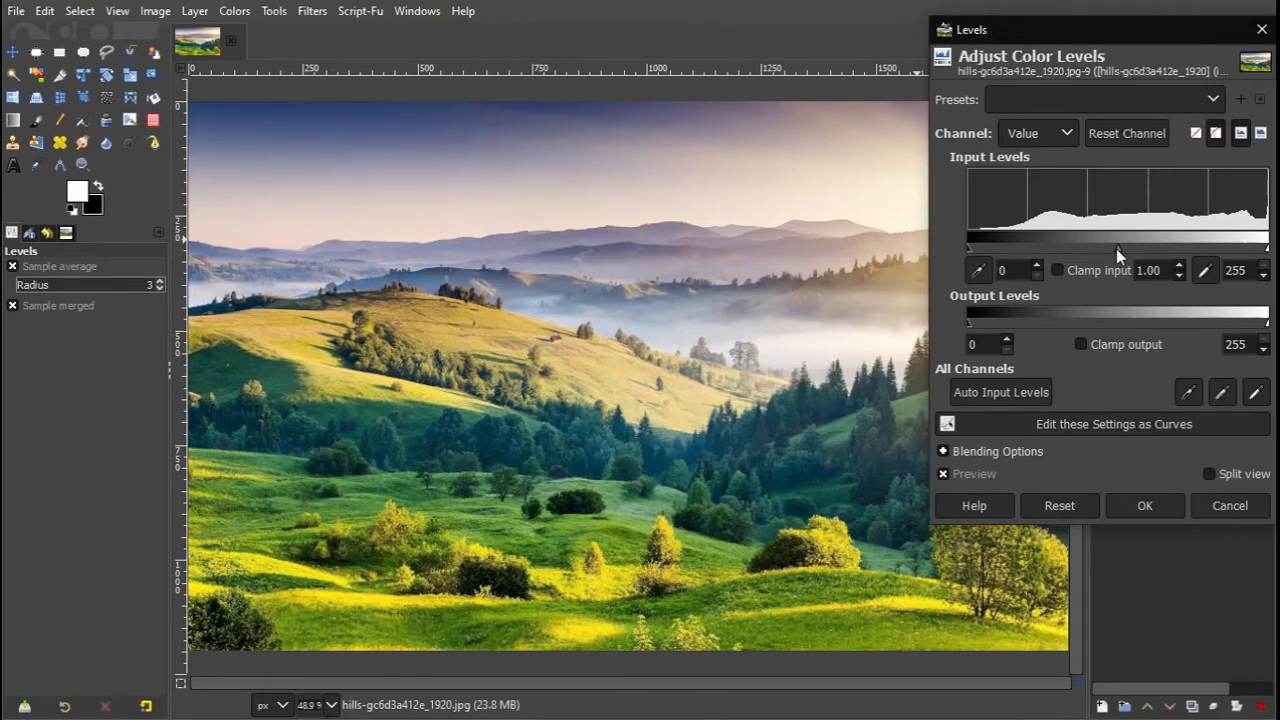
left_click_drag(1122, 249, 1150, 255)
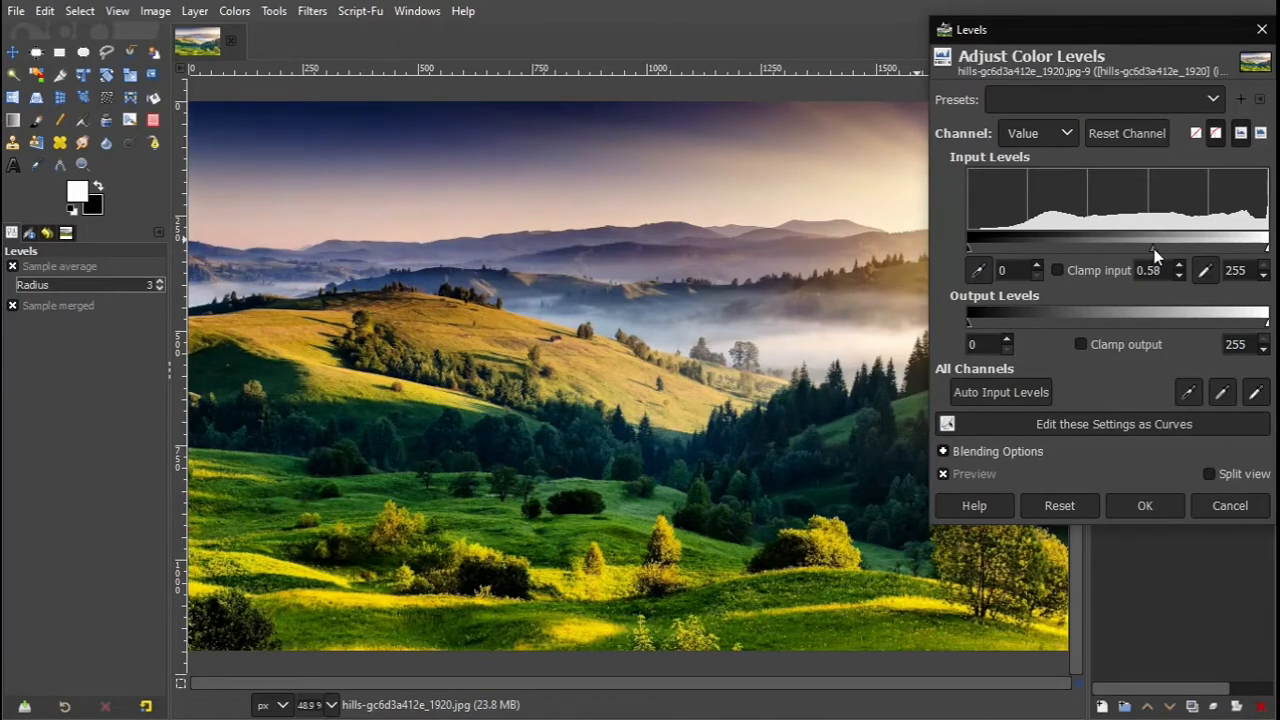
left_click_drag(1150, 250, 1157, 255)
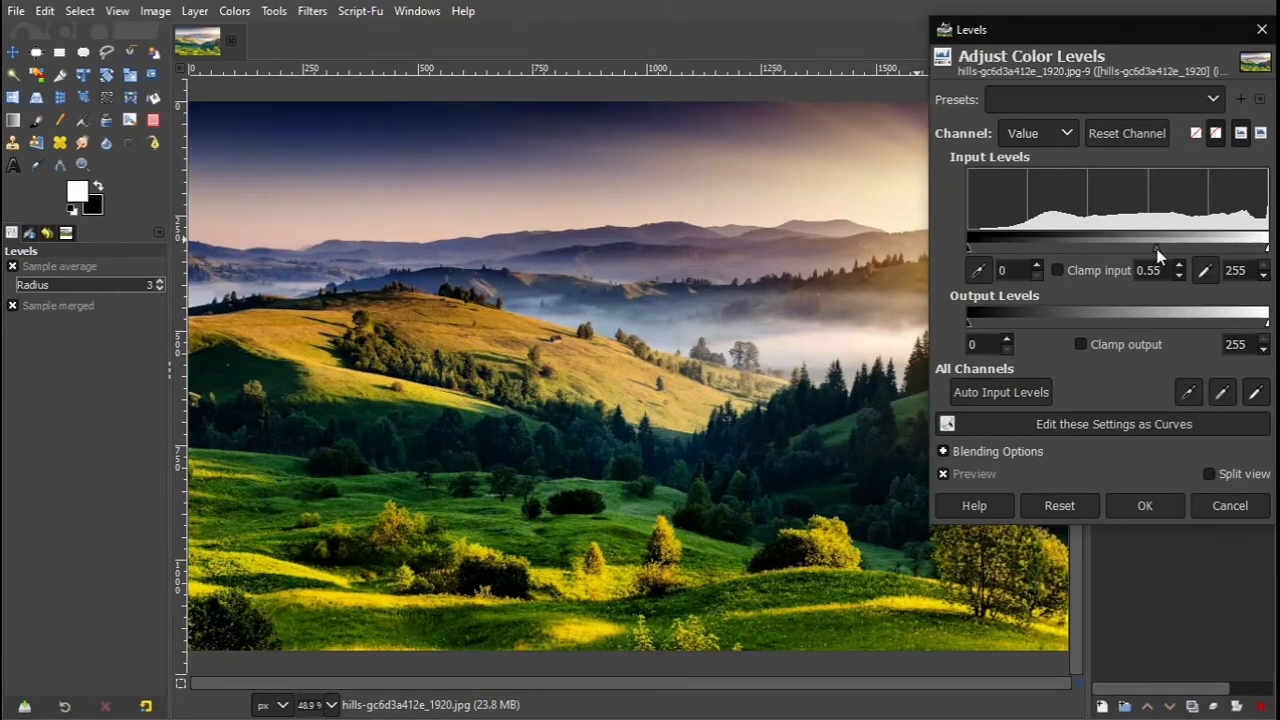
left_click_drag(1157, 255, 1173, 255)
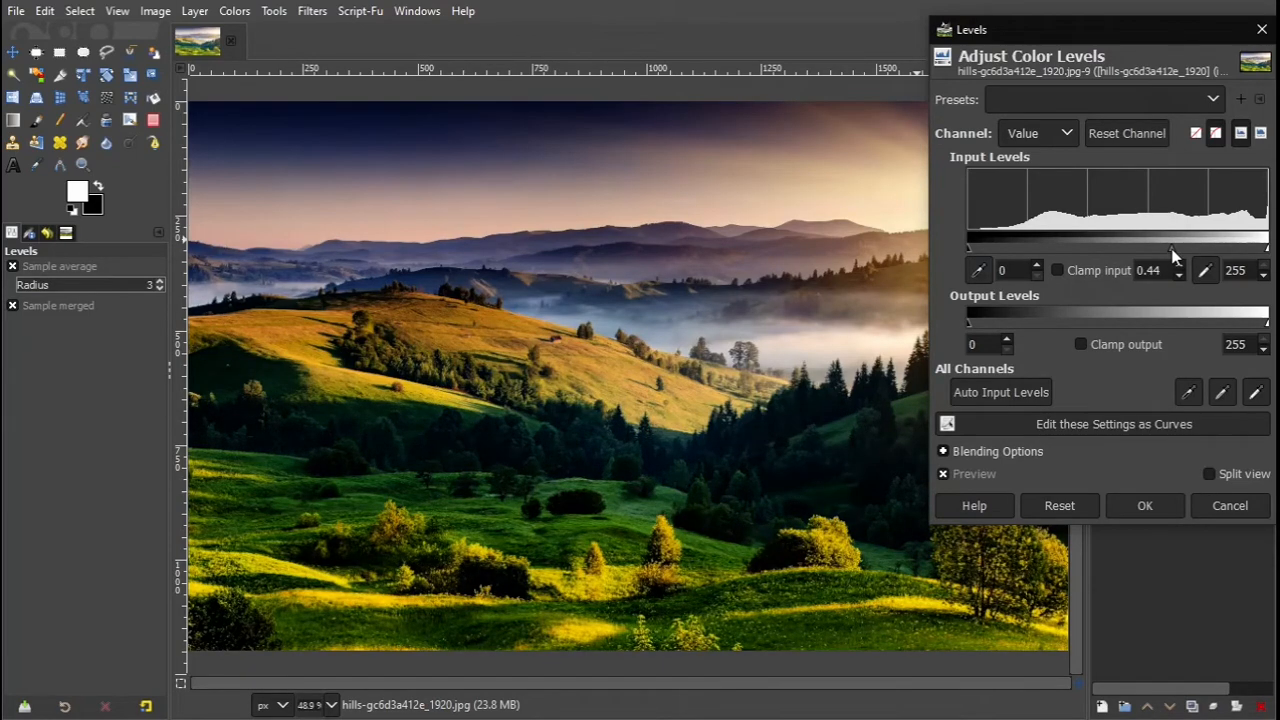
left_click(1238, 474)
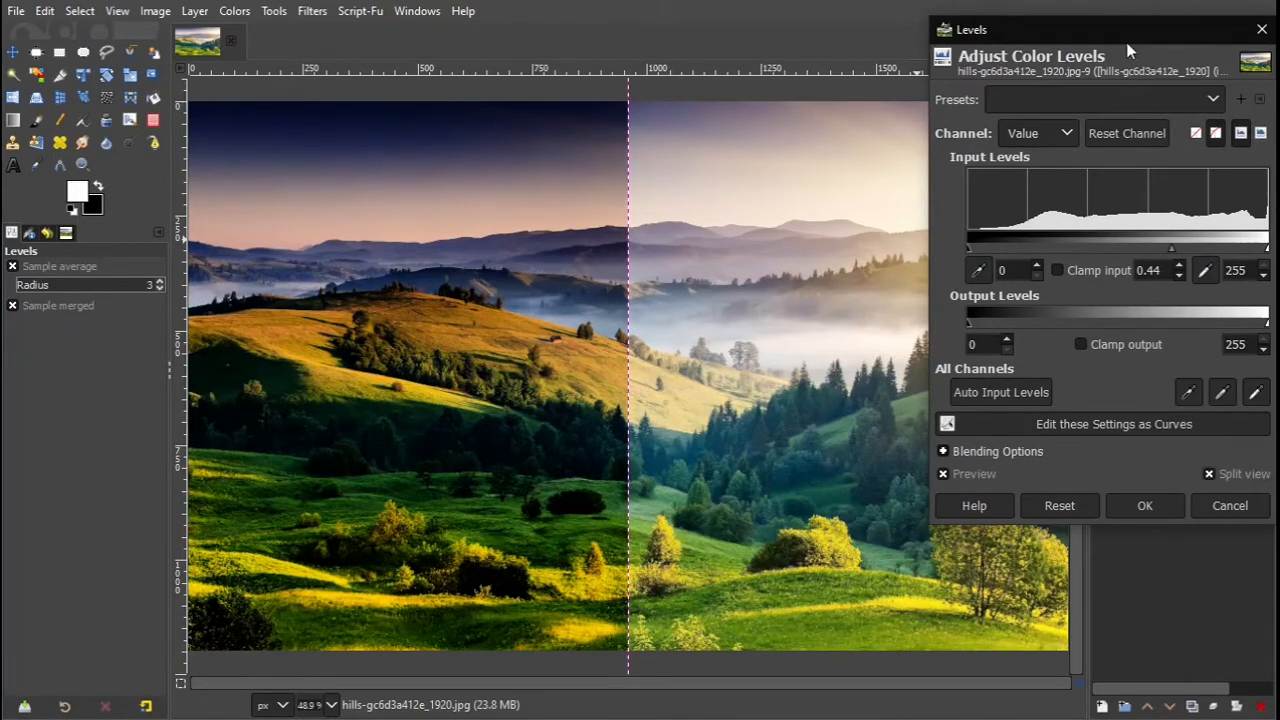
left_click_drag(1126, 42, 1238, 34)
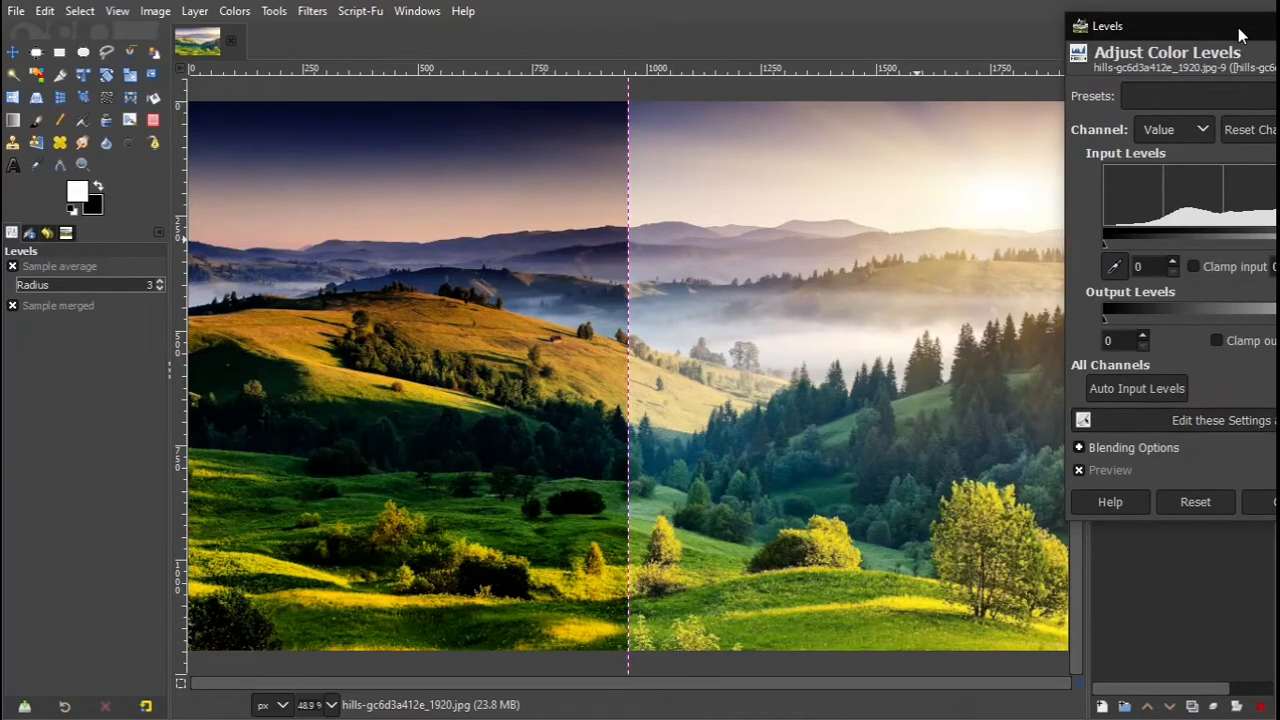
left_click_drag(1238, 34, 1001, 27)
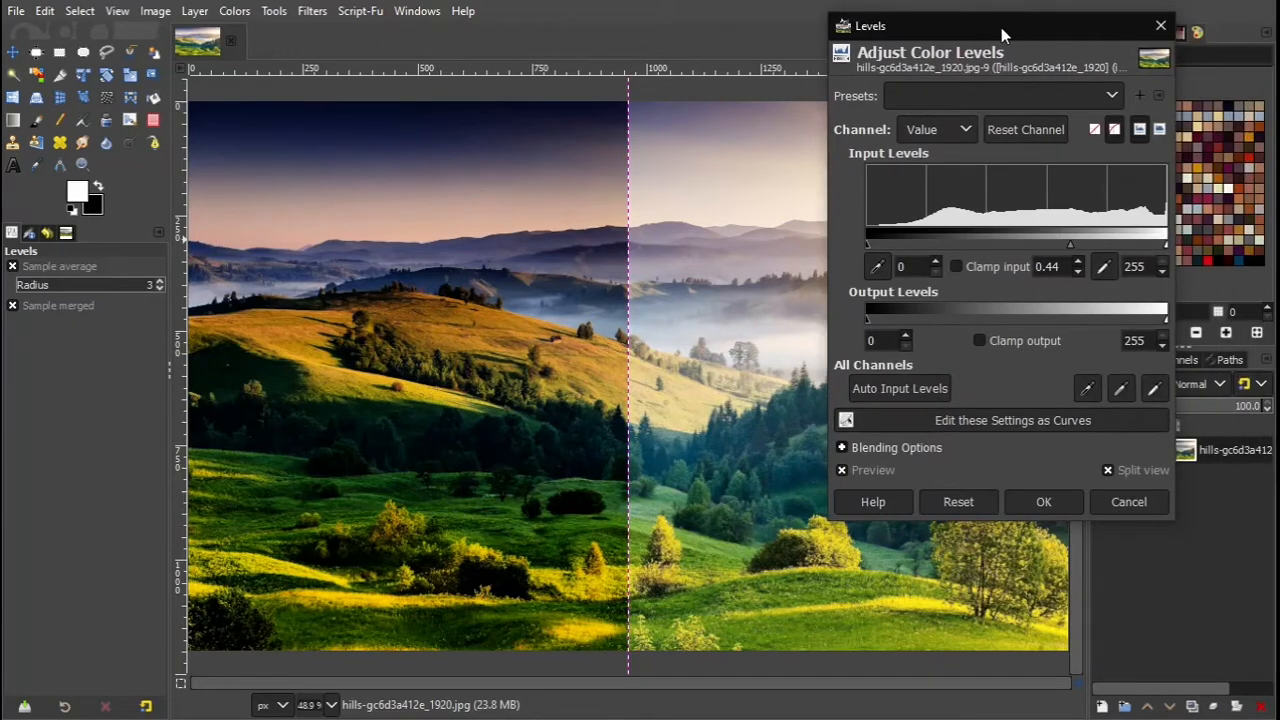
left_click(1044, 502)
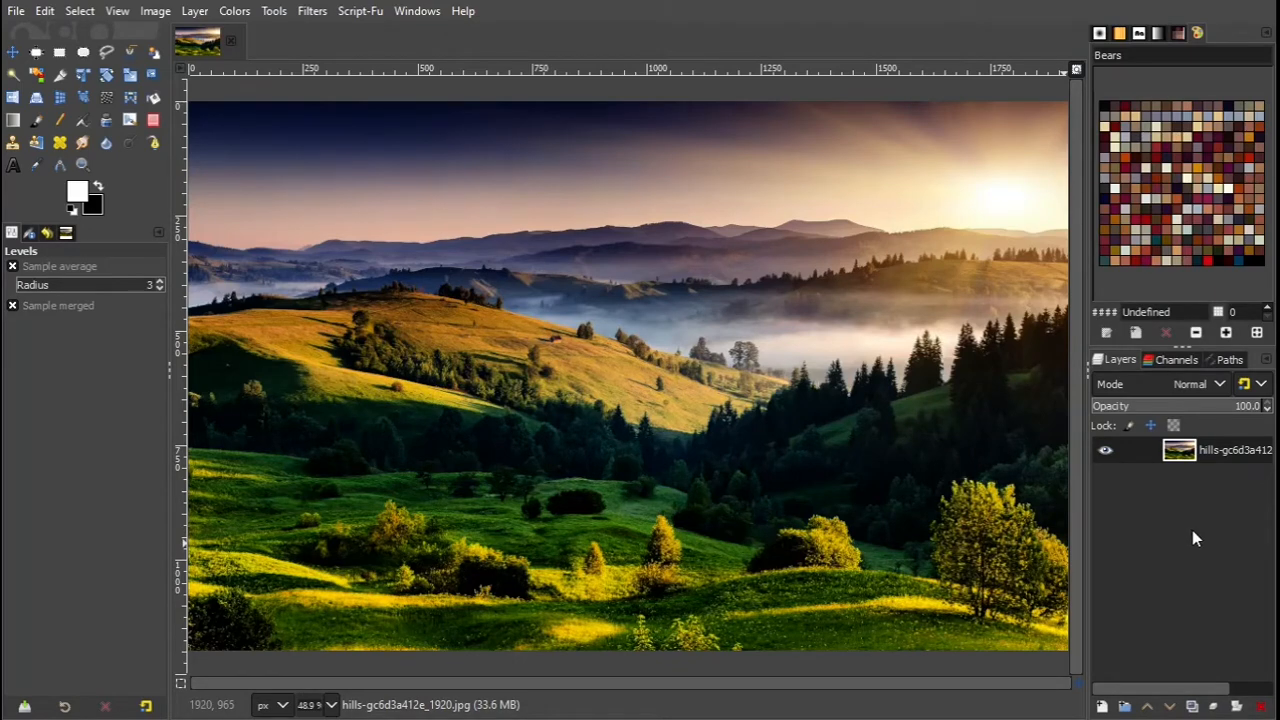
Step: Duplicate the darkened photo layer and draw a text box of about 1475 × 618 px across the middle of the image
left_click(1194, 709)
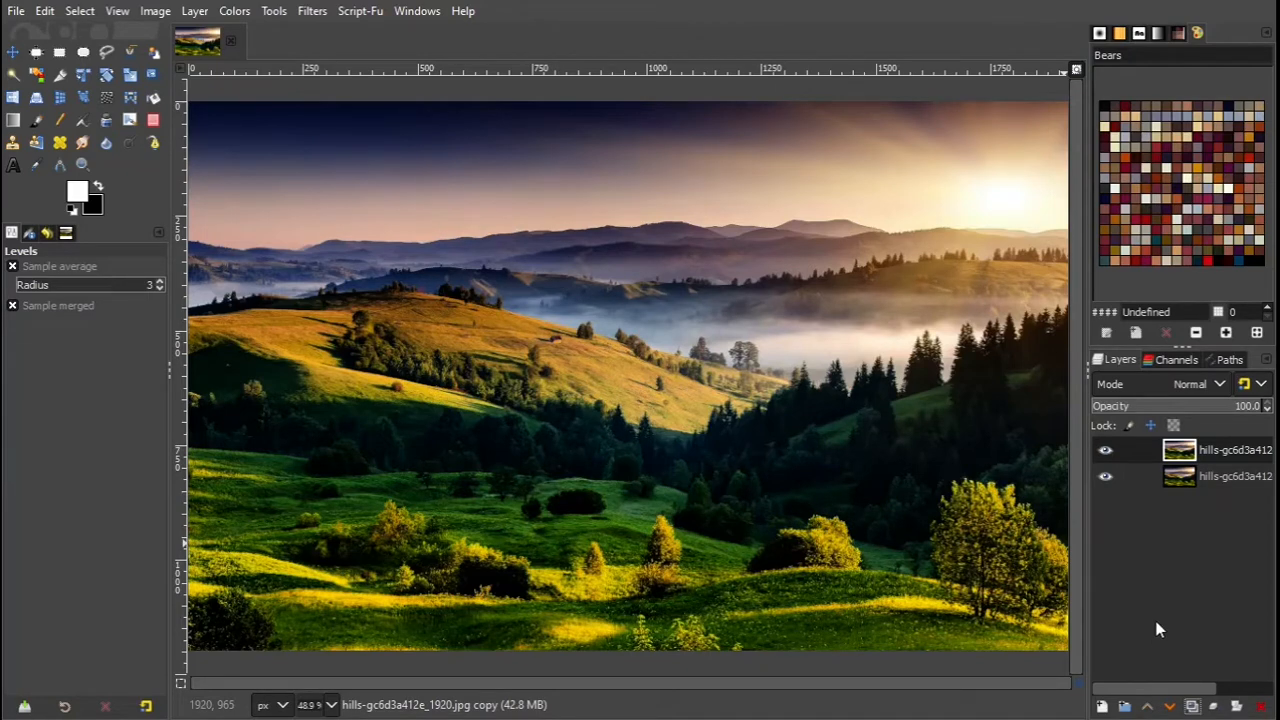
left_click(13, 167)
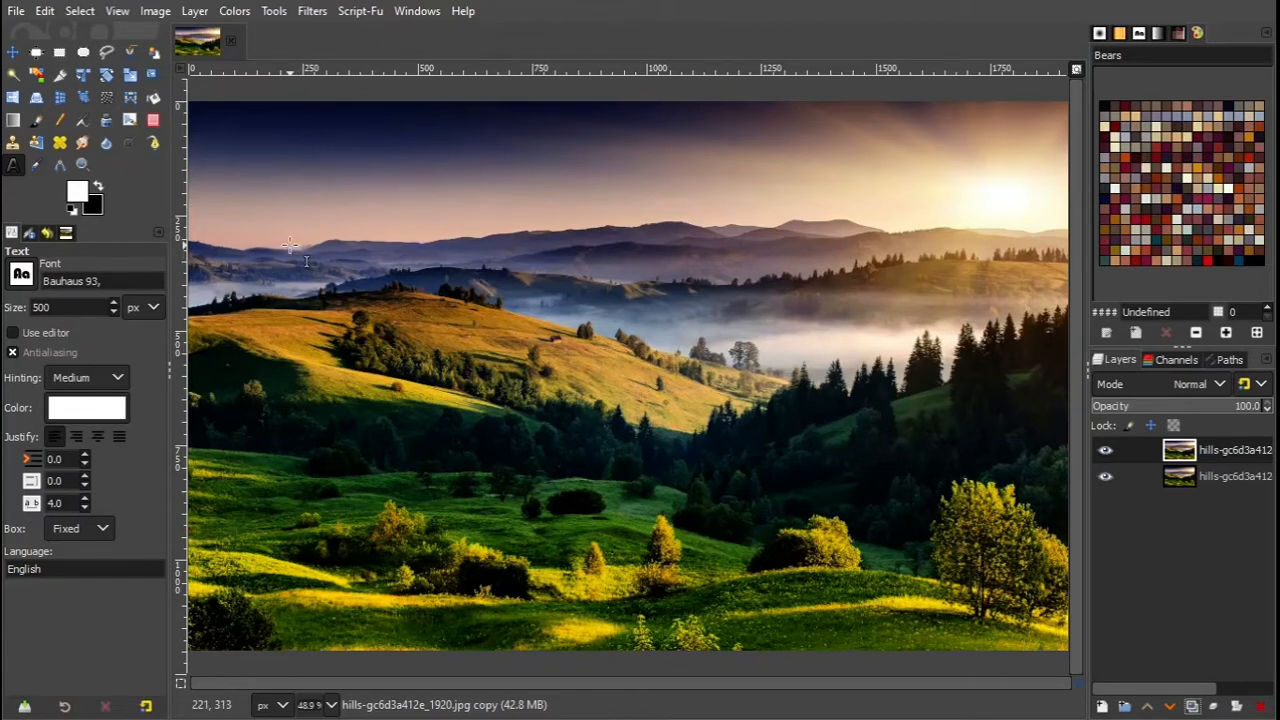
left_click_drag(290, 246, 968, 530)
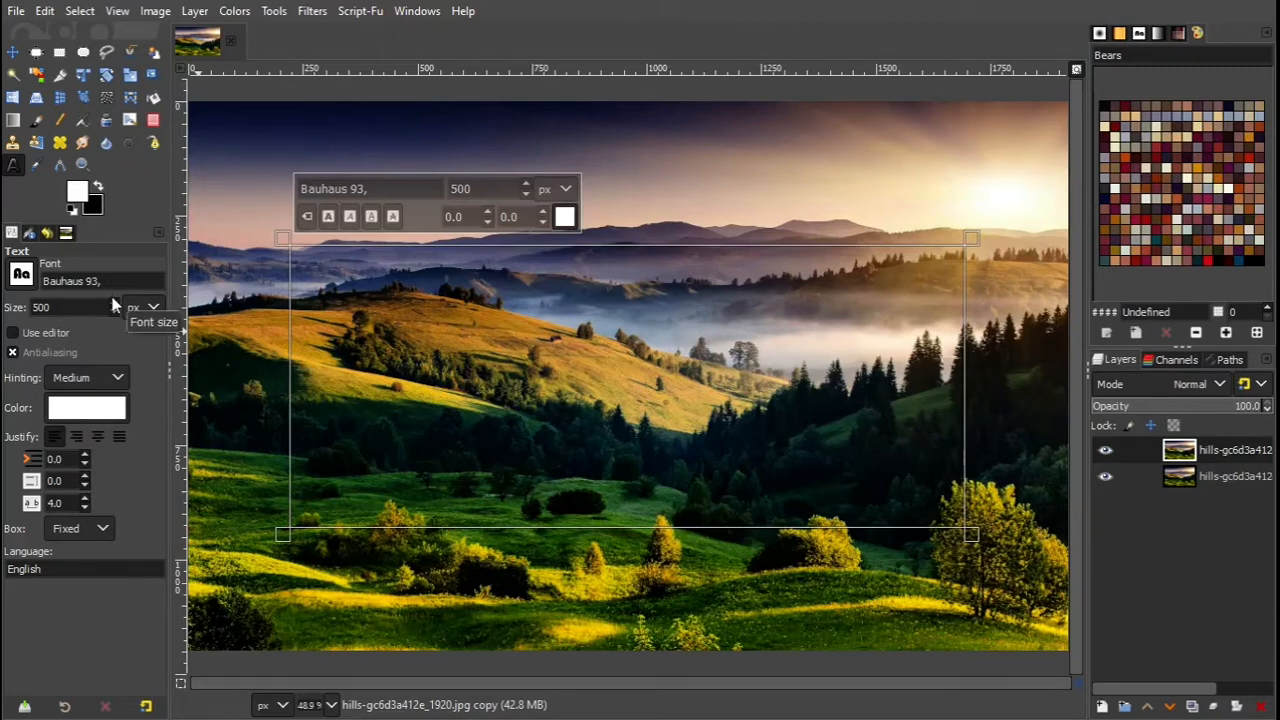
Step: Look through the list of available fonts for the text
left_click(22, 278)
scroll(78, 364, "down", 3)
scroll(70, 422, "up", 5)
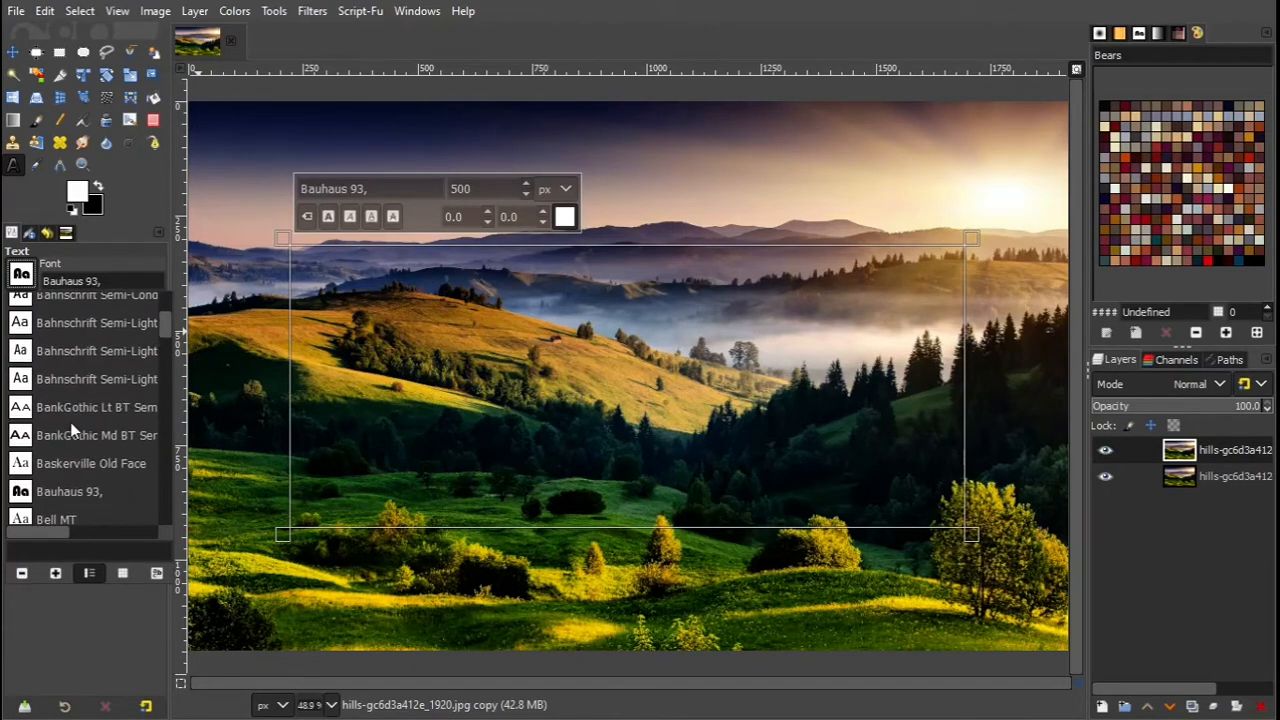
scroll(71, 424, "up", 1)
scroll(72, 424, "down", 6)
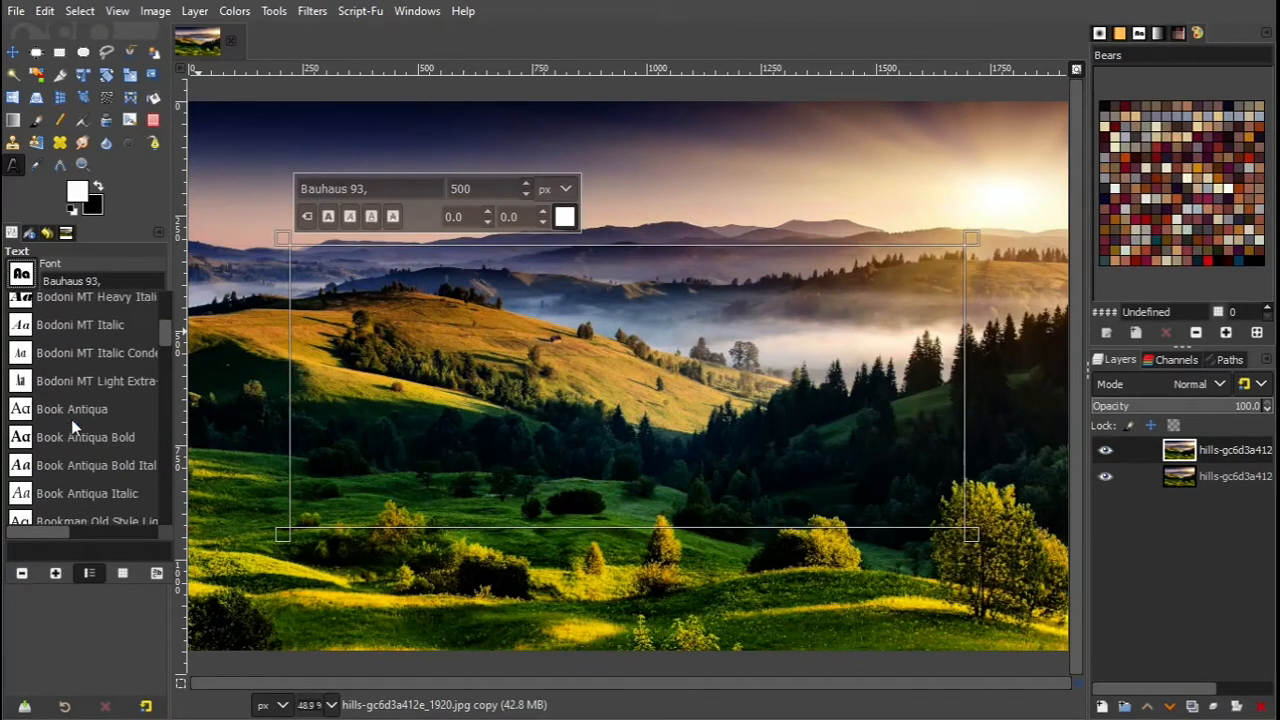
scroll(71, 421, "down", 4)
scroll(71, 427, "down", 10)
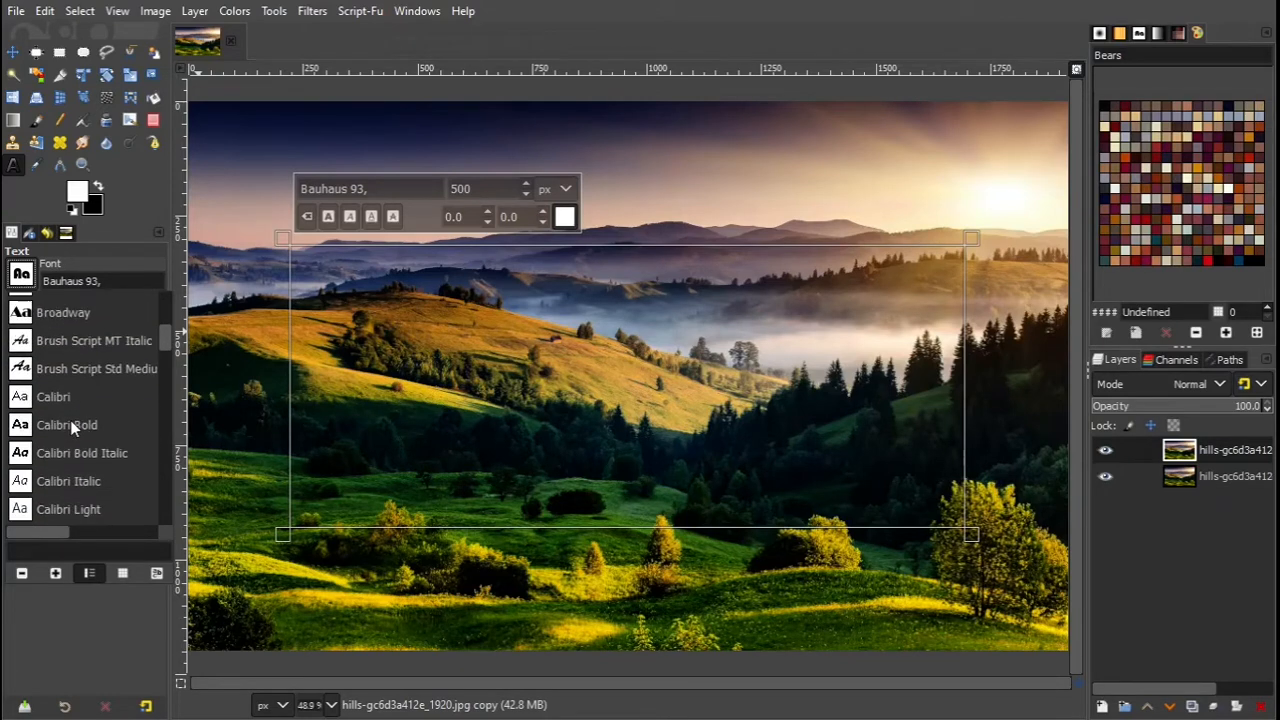
scroll(70, 420, "up", 15)
scroll(70, 400, "up", 10)
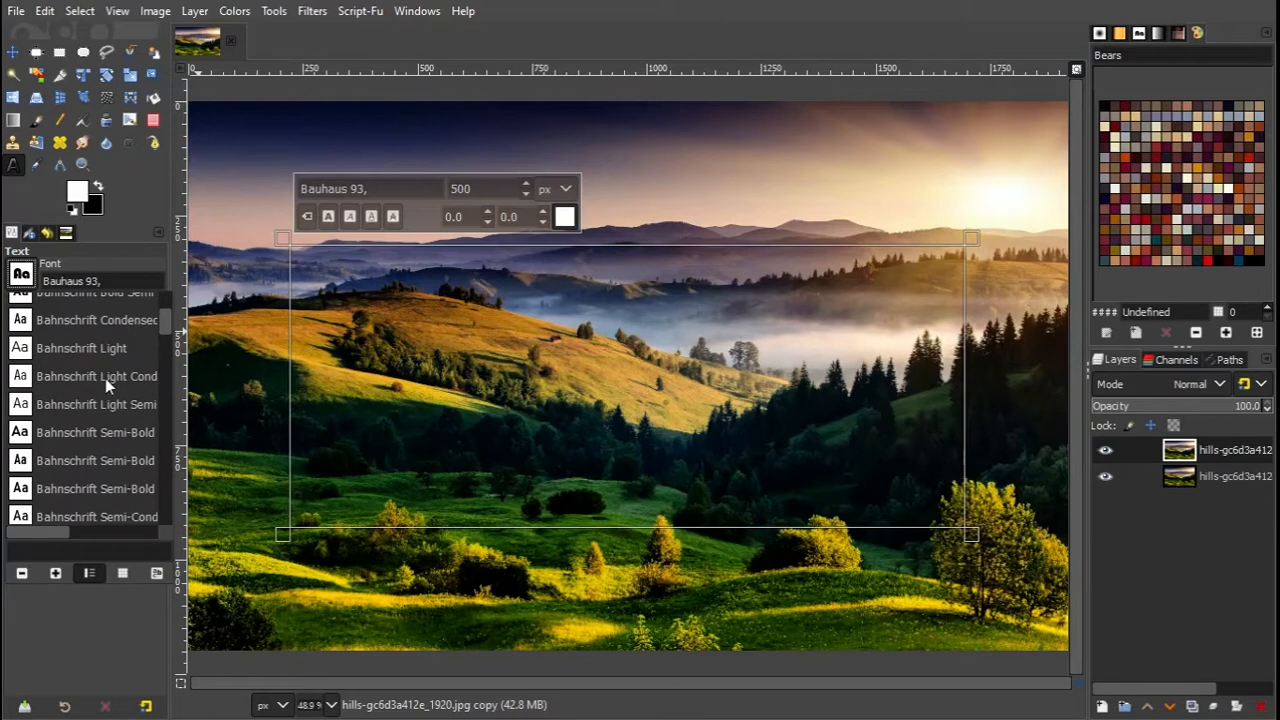
key("Escape")
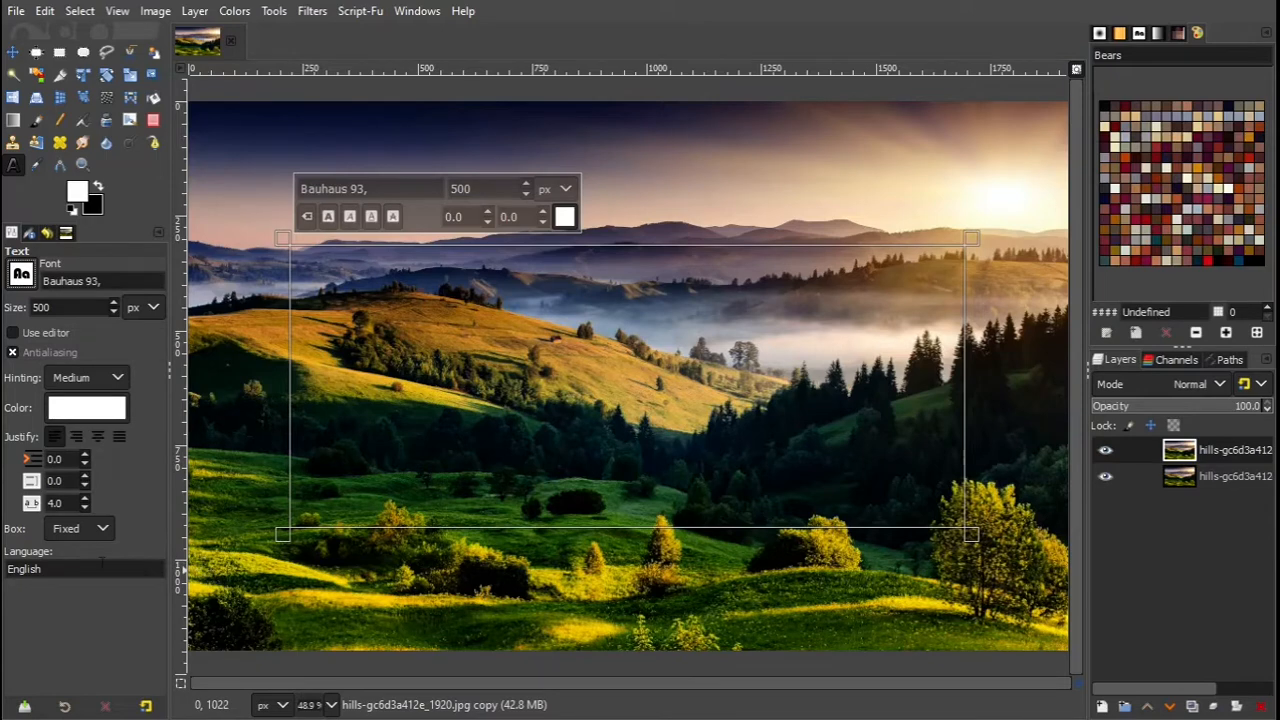
Step: Set the text box mode to Dynamic and enter the text GIMP in the drawn box
left_click(103, 528)
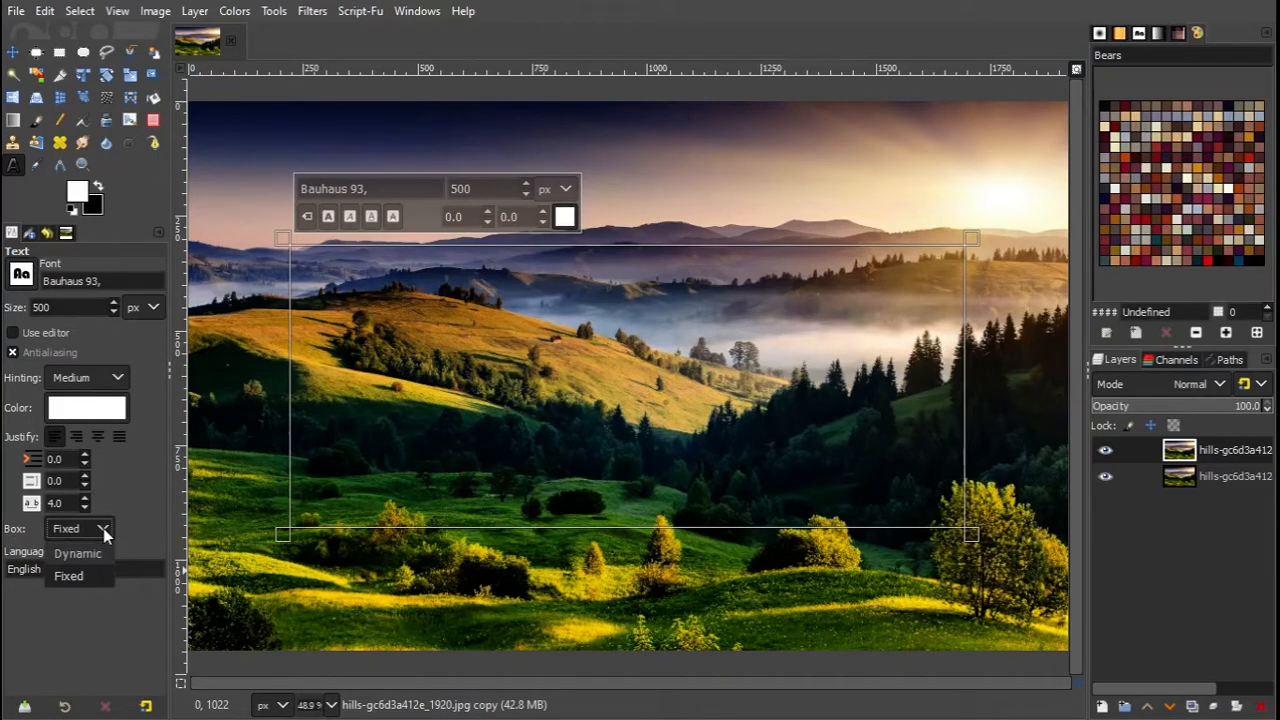
left_click(92, 551)
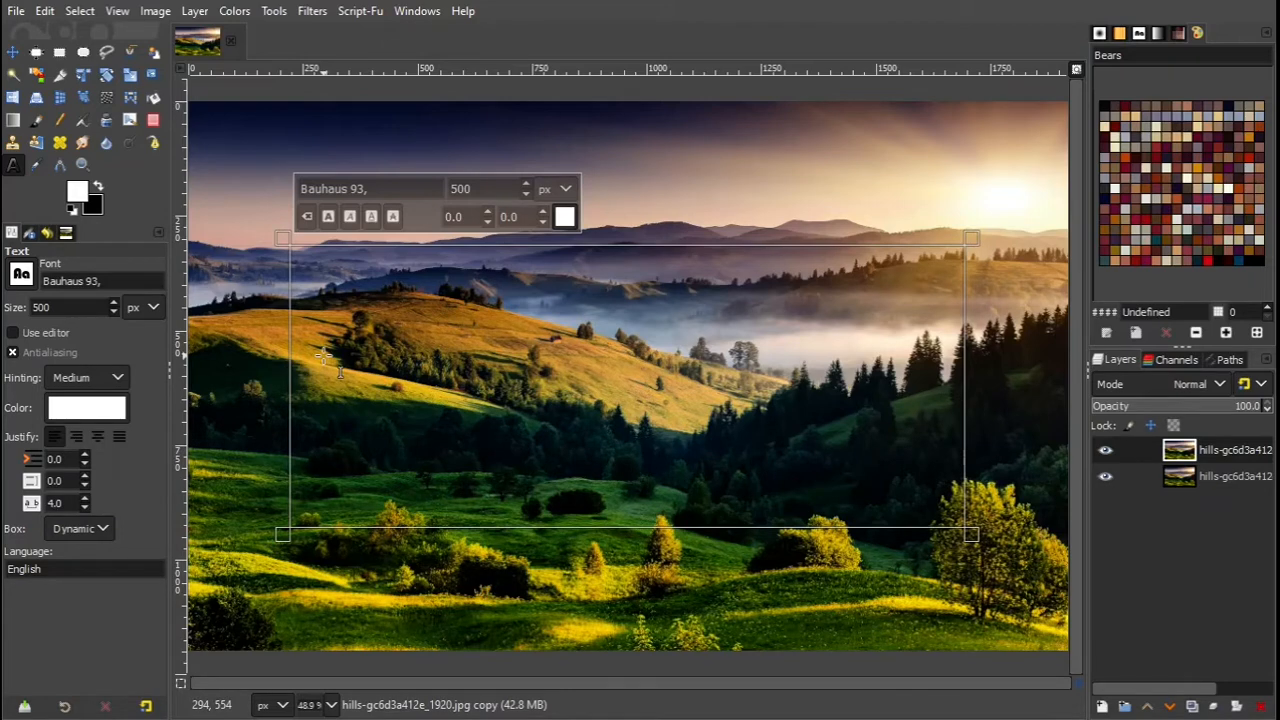
type("G")
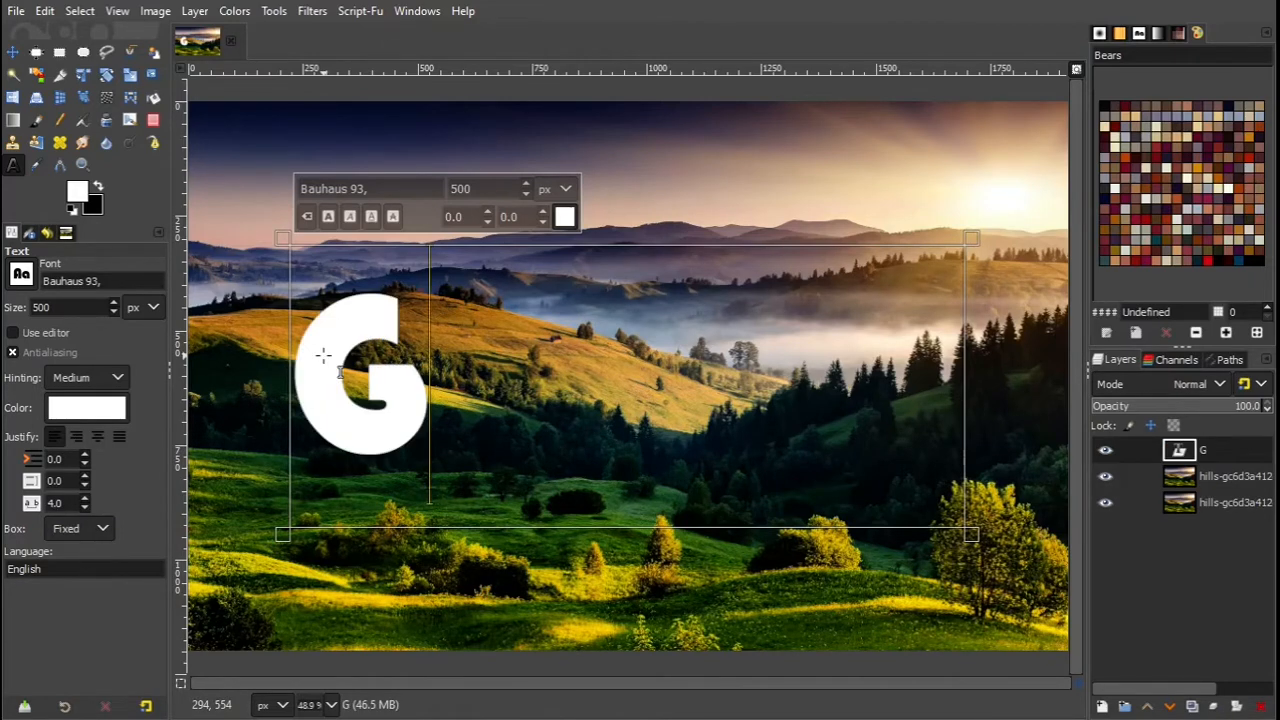
type("IMP")
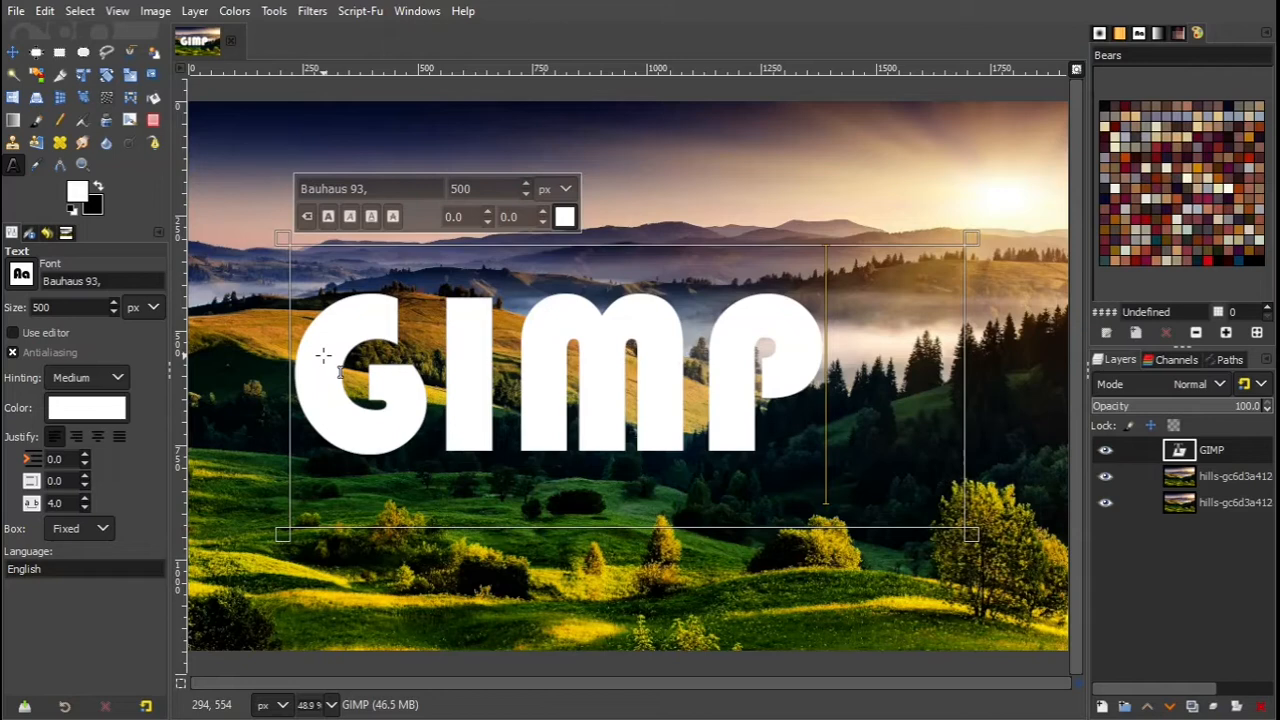
Step: Try scaling the GIMP text with proportions unlocked, reset it, and scale it proportionally to about 2056 × 861 px
left_click(130, 74)
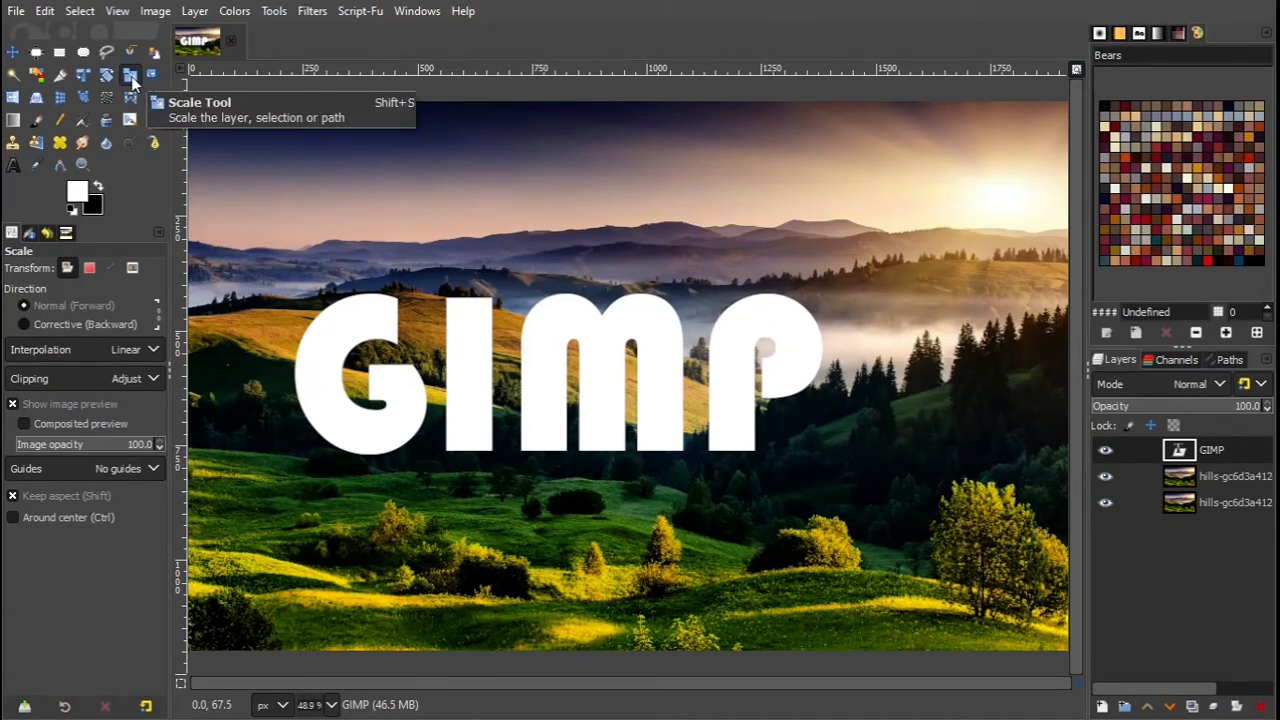
left_click(600, 380)
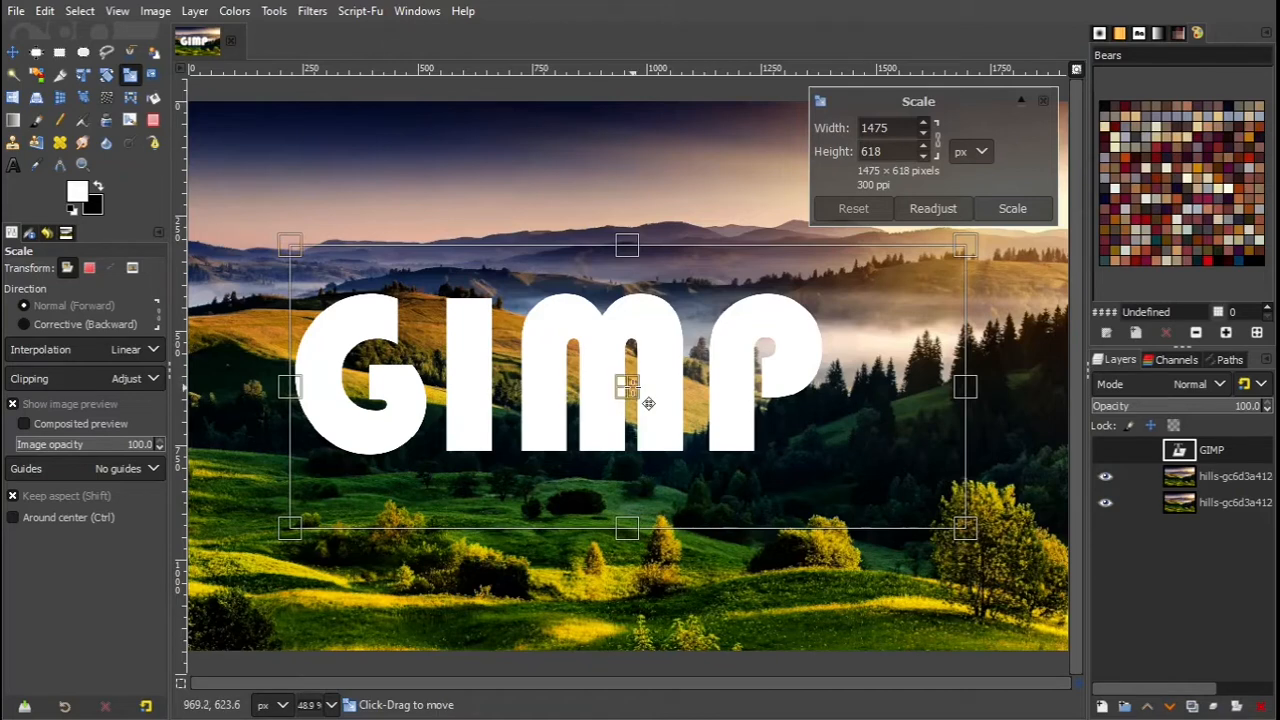
left_click(942, 147)
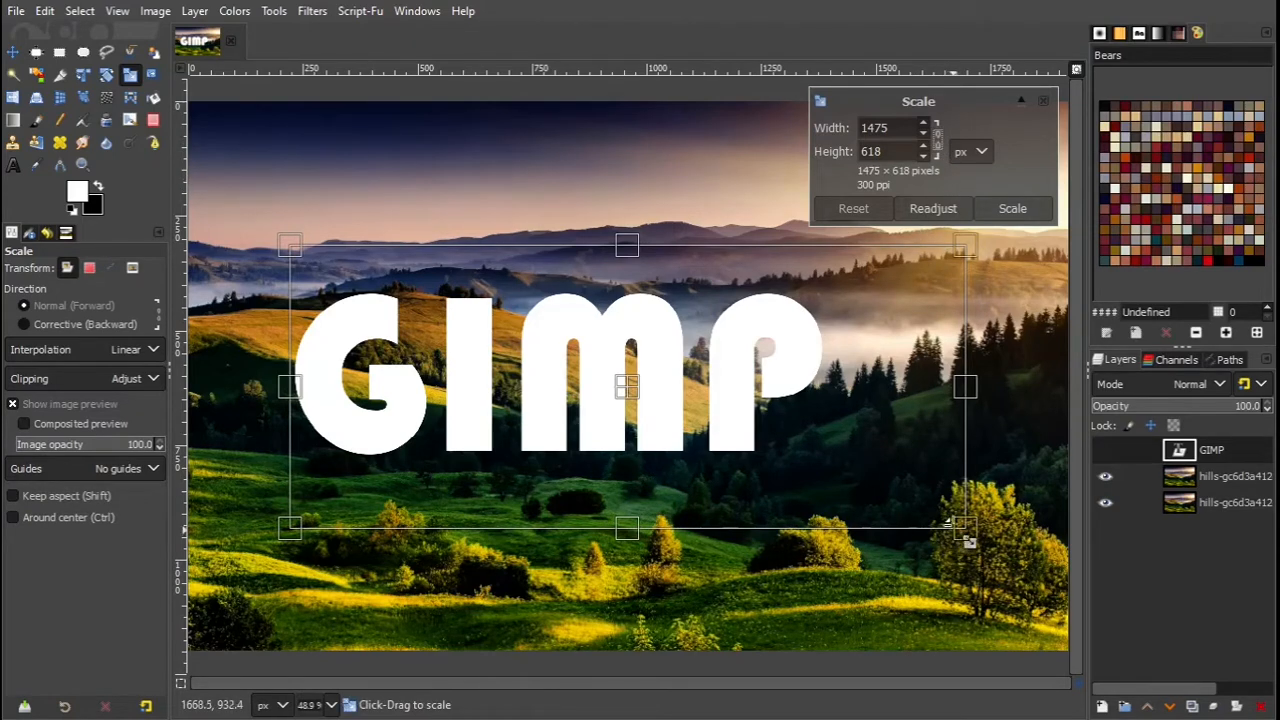
left_click_drag(963, 526, 935, 553)
left_click(871, 212)
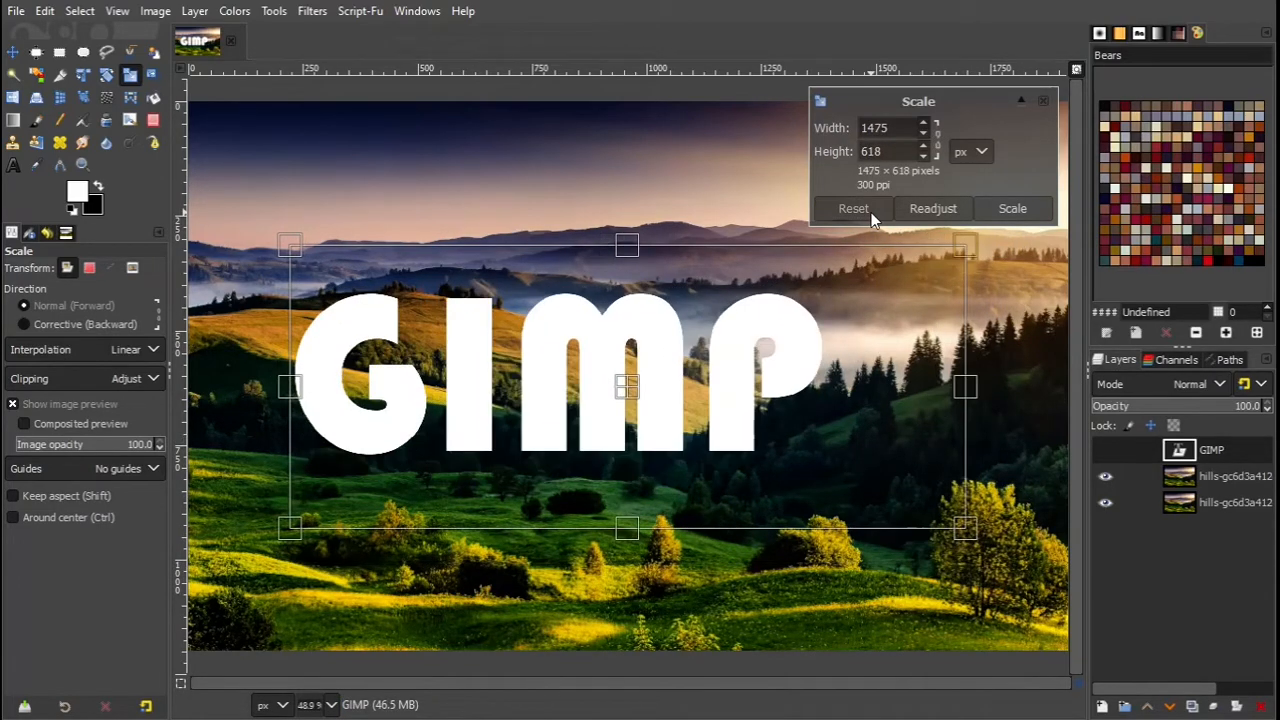
left_click(937, 138)
left_click_drag(966, 530, 1080, 648)
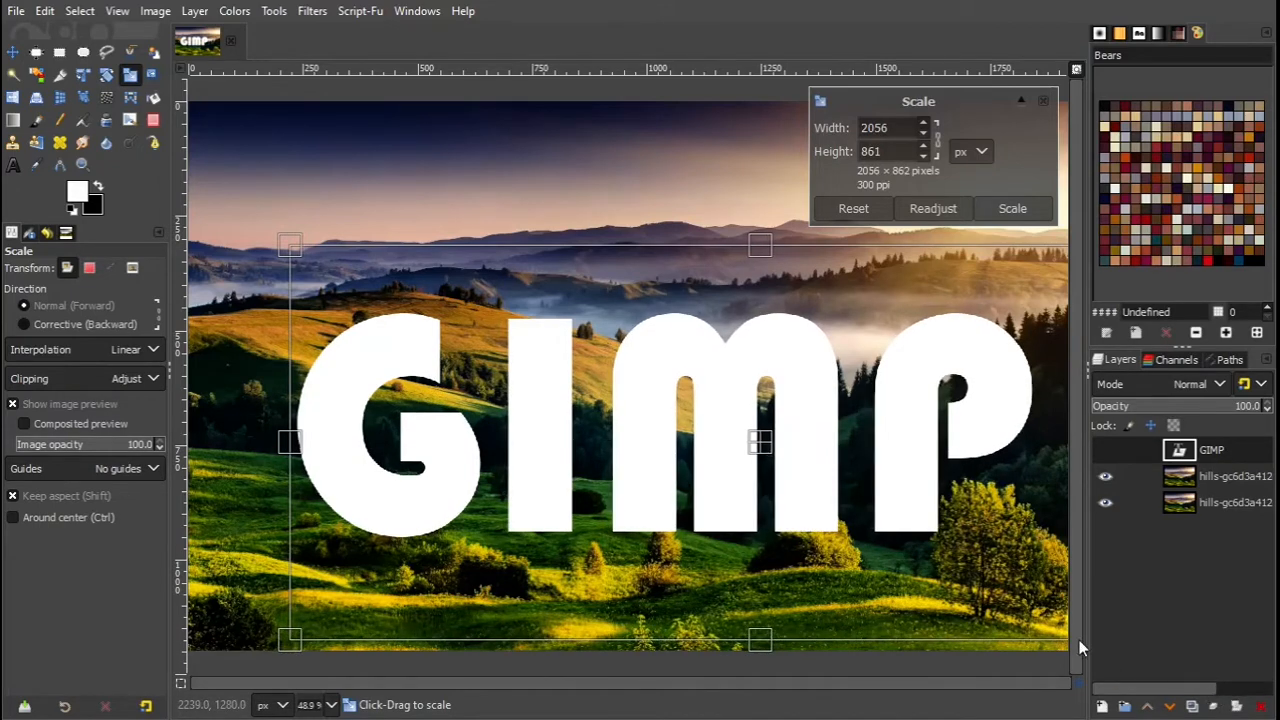
left_click(1012, 210)
Step: Crop the scaled GIMP text layer to its content
key("m")
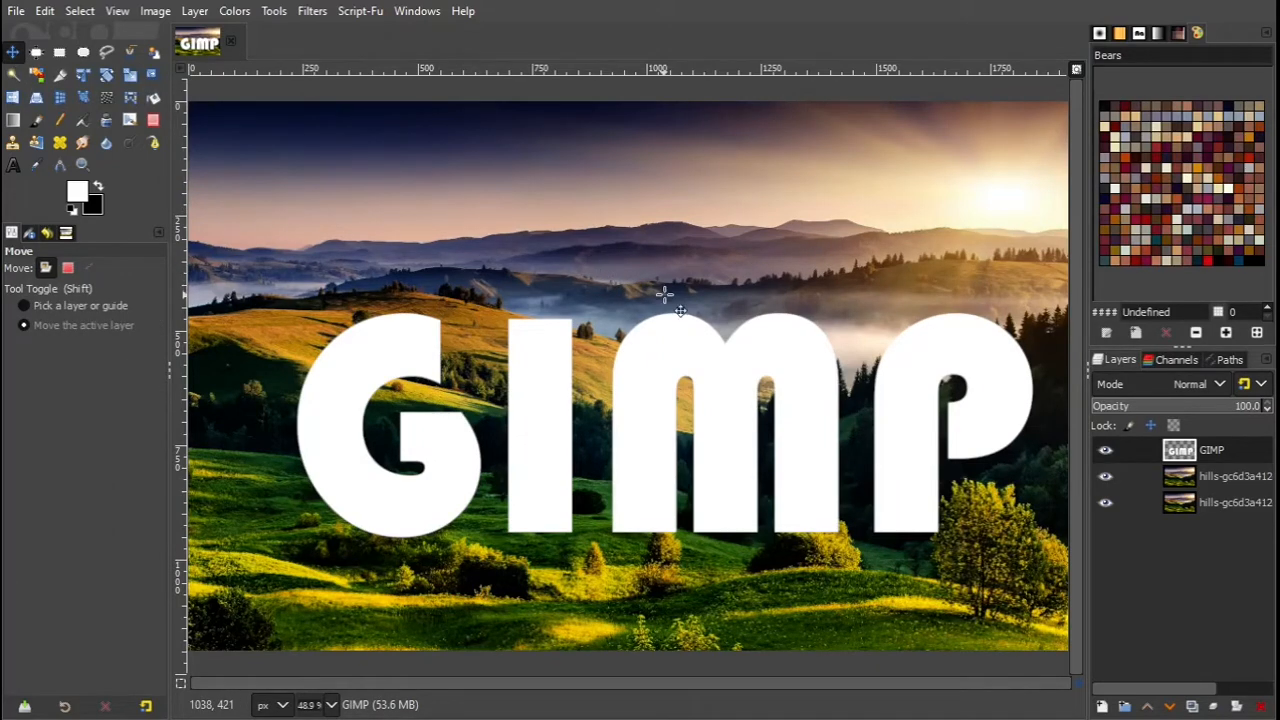
left_click(192, 11)
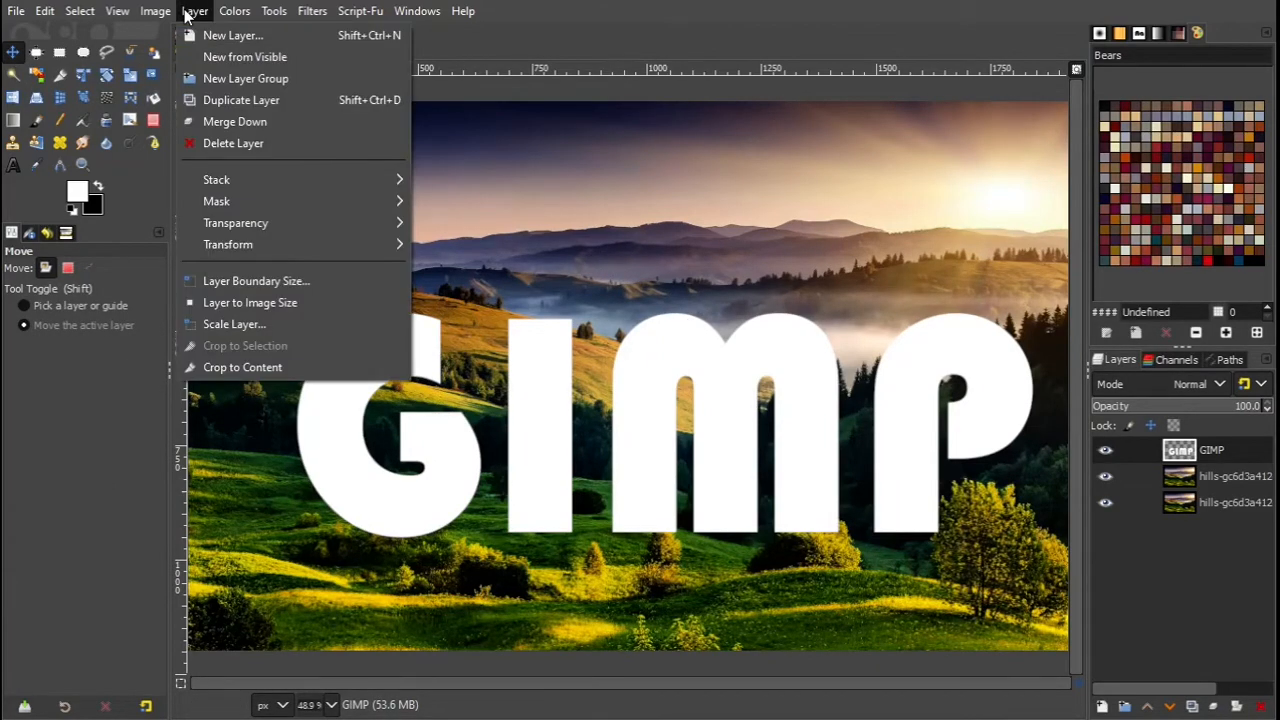
left_click(254, 369)
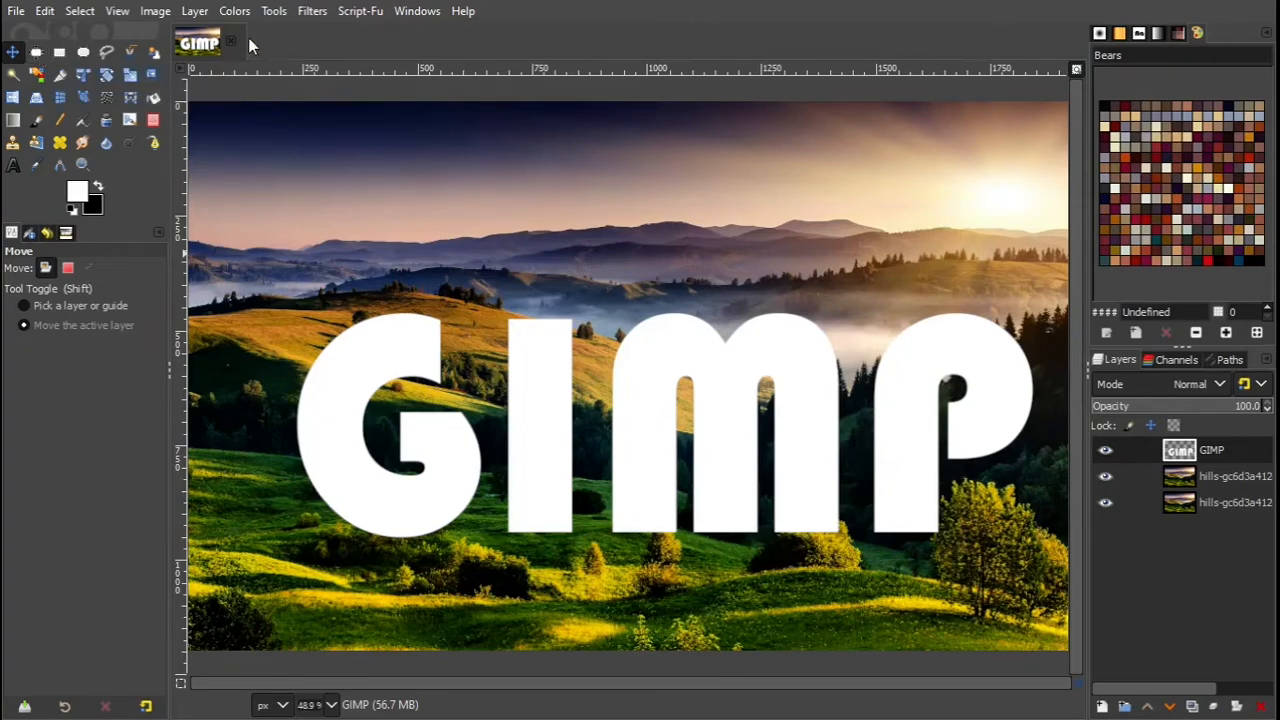
Step: Align the GIMP text layer to the horizontal centre and vertical middle of the image
left_click(274, 11)
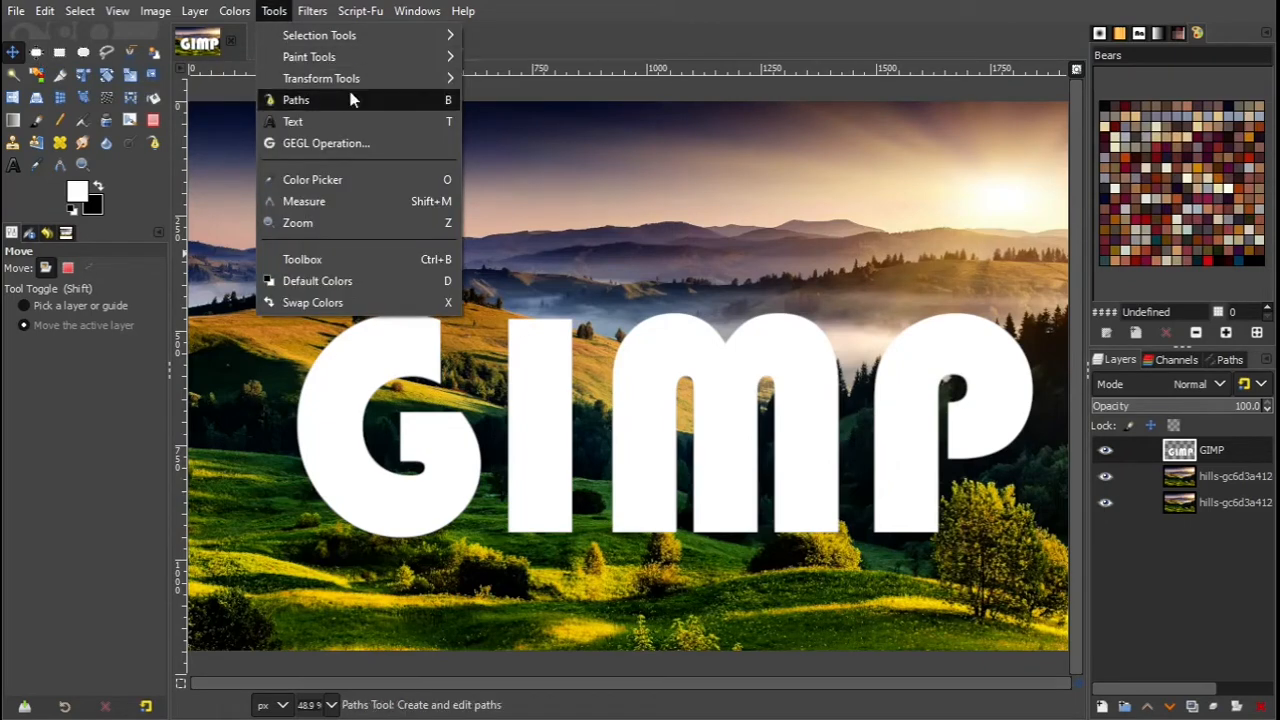
mouse_move(347, 81)
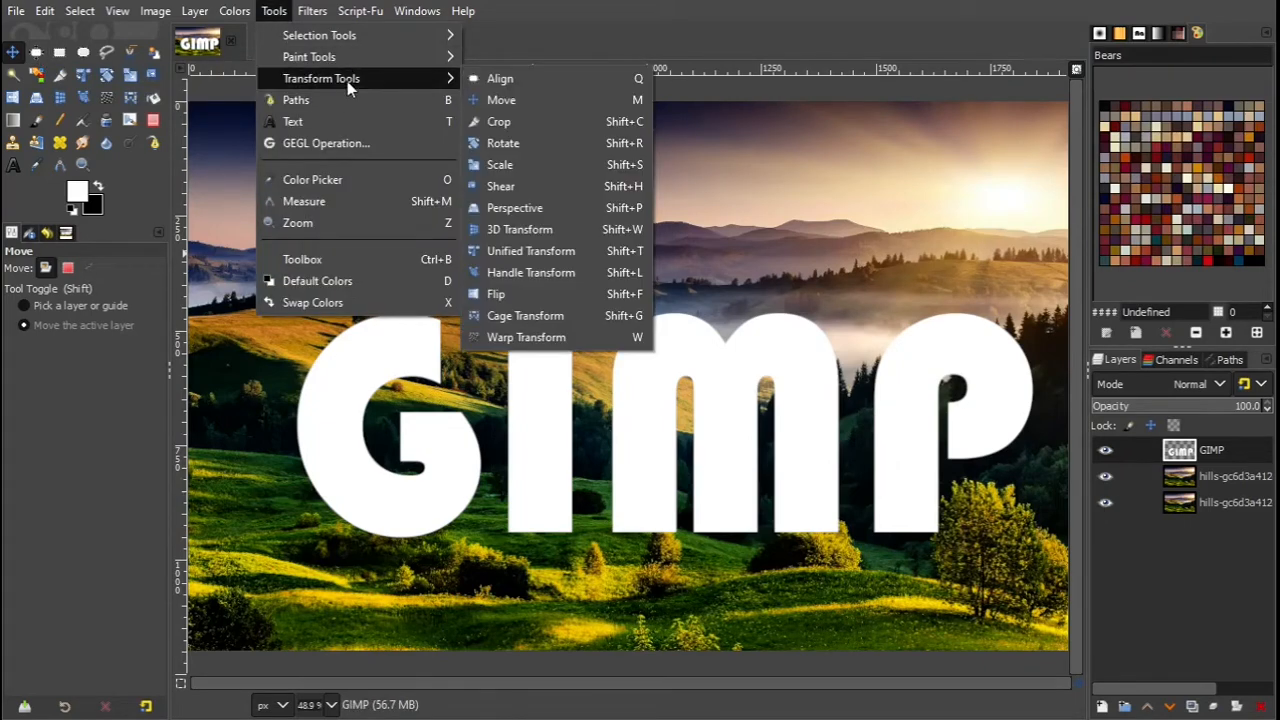
left_click(572, 77)
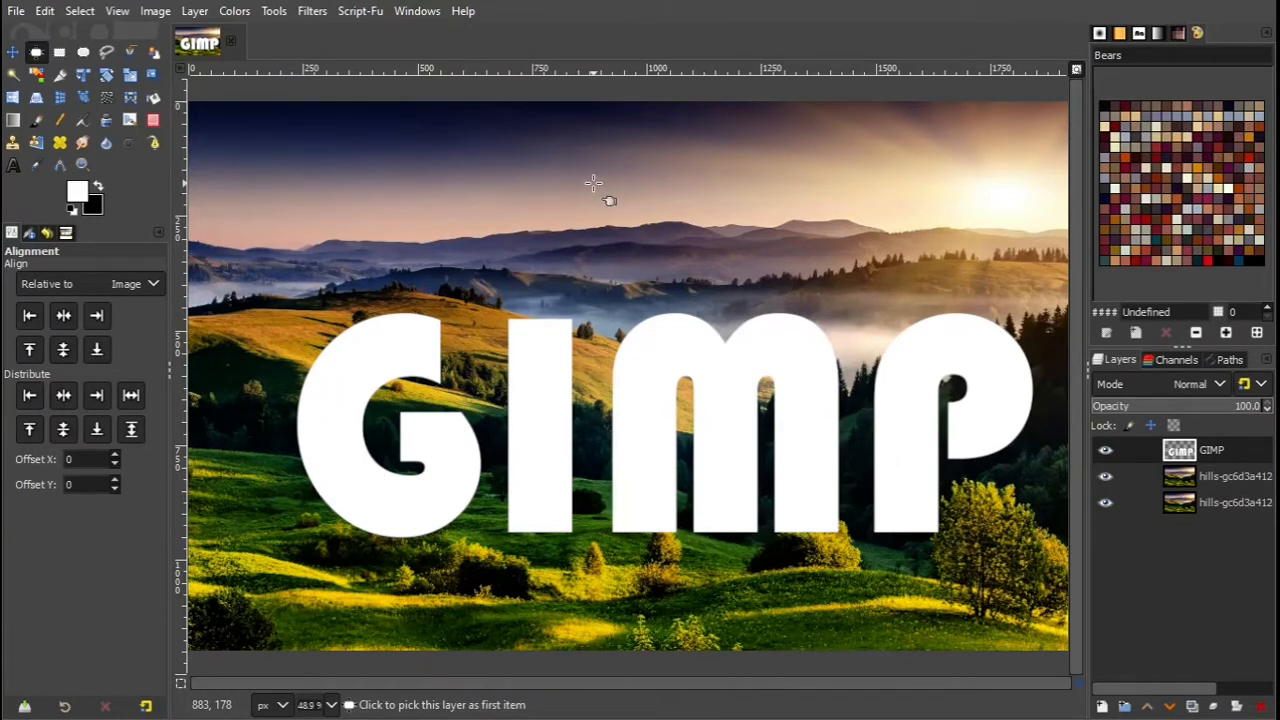
left_click(645, 427)
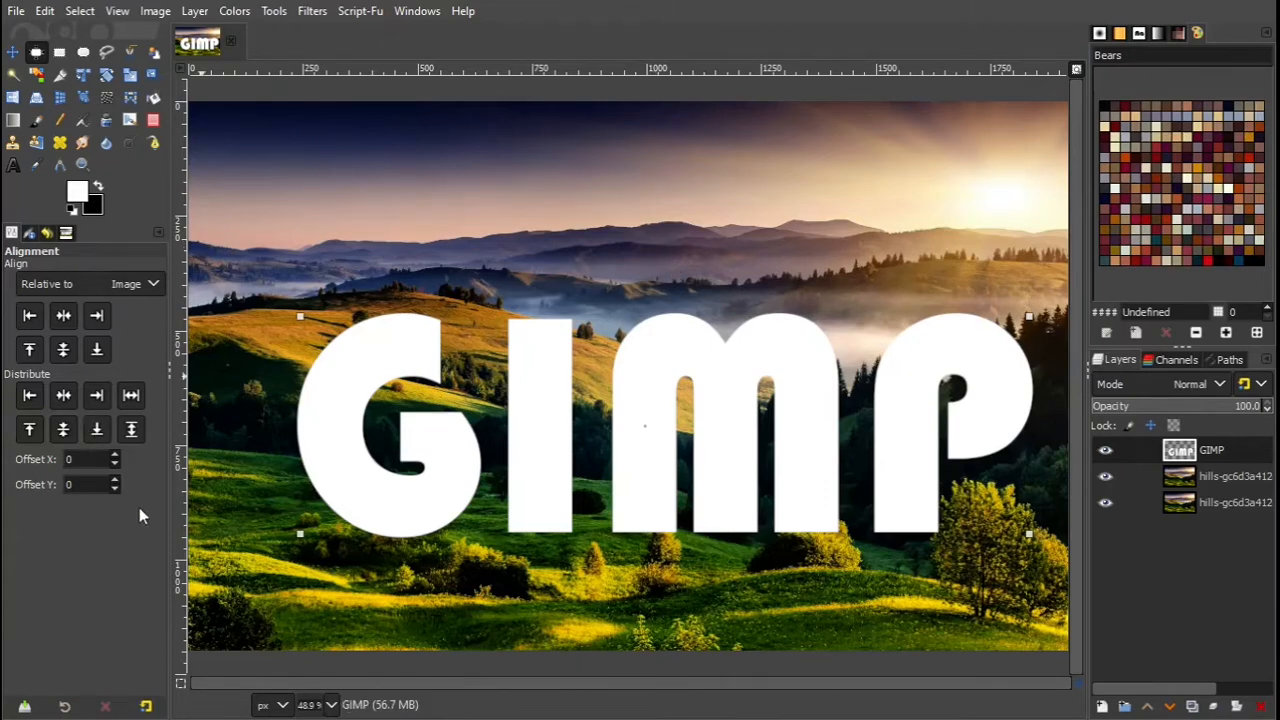
left_click(64, 316)
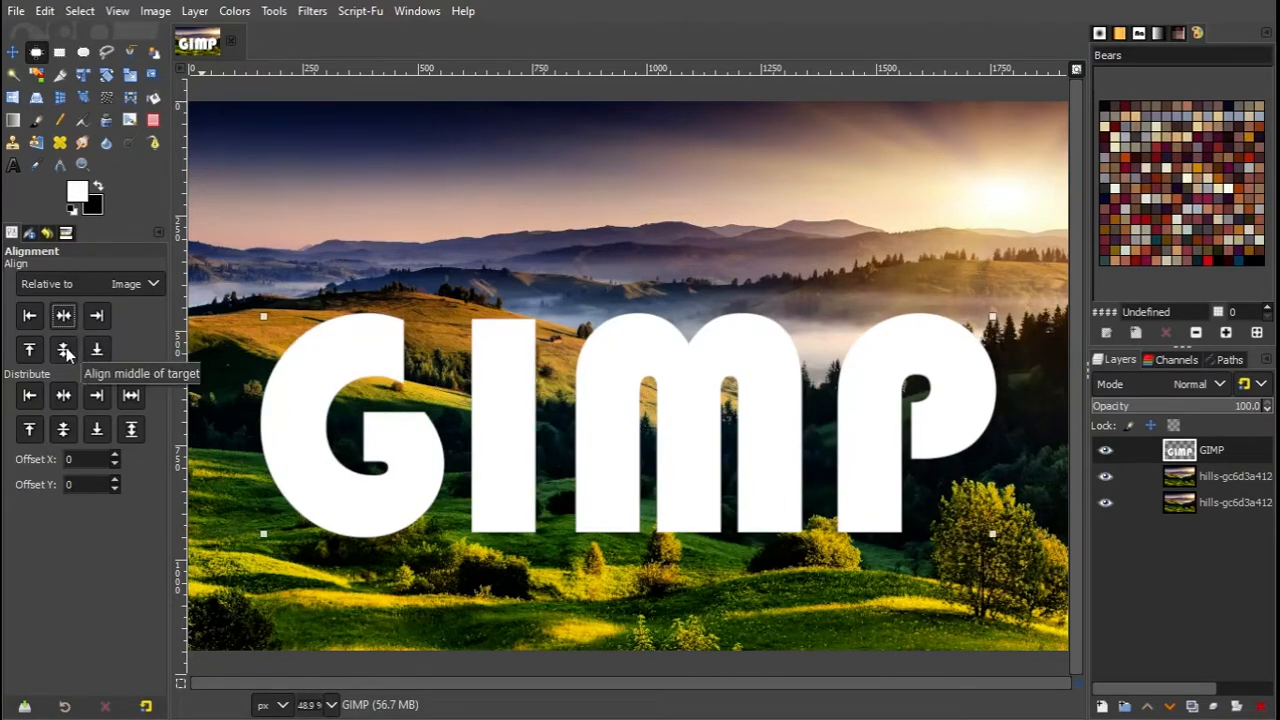
left_click(64, 349)
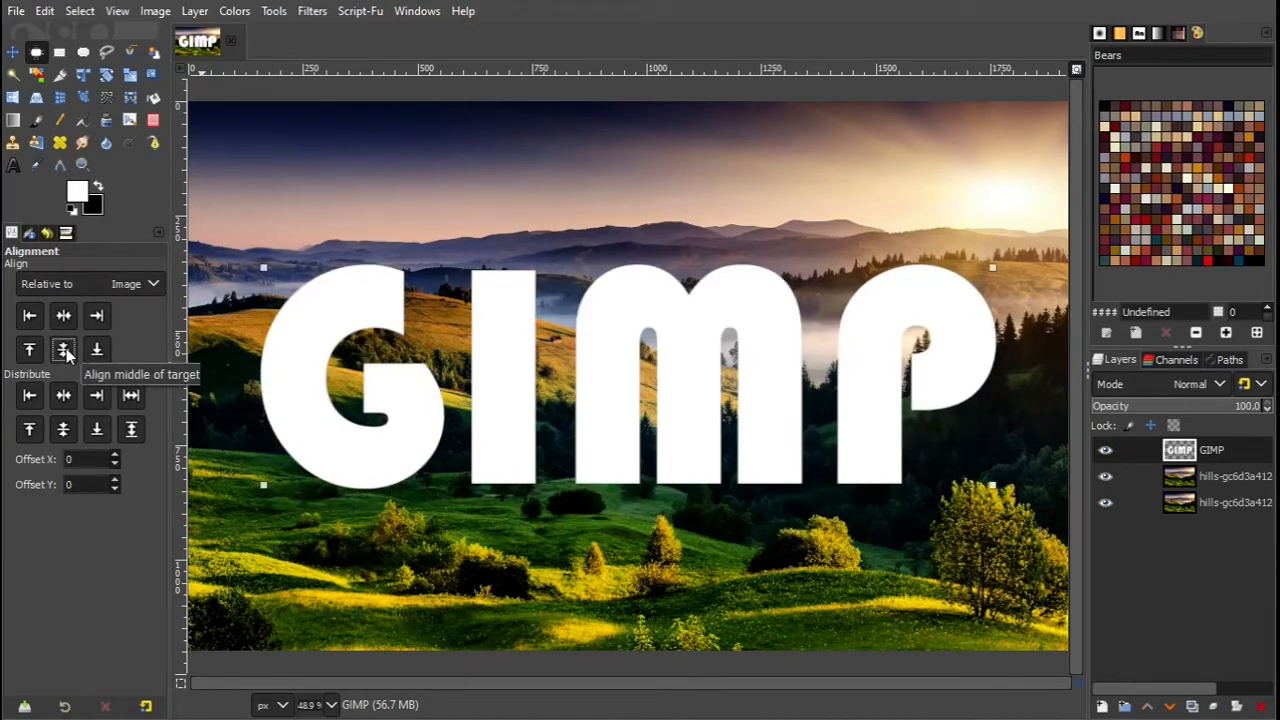
left_click(12, 52)
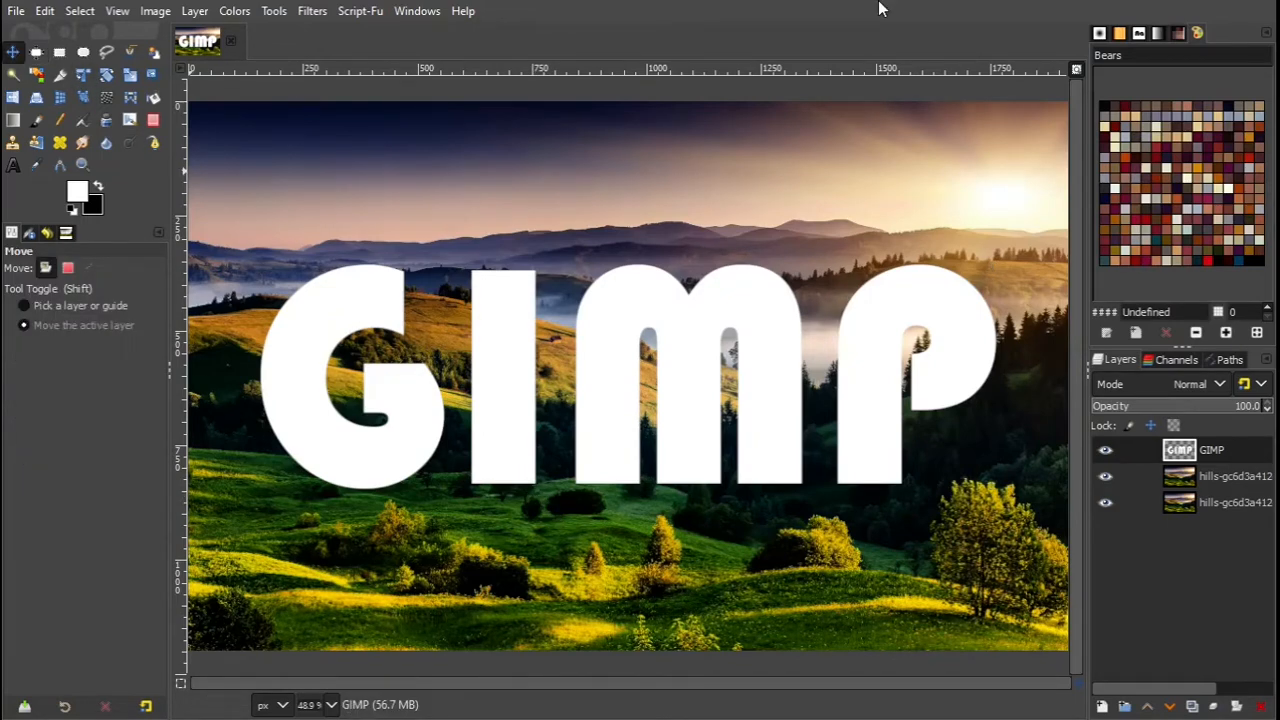
Step: Create a selection from the GIMP text layer's alpha and hide that layer
right_click(1220, 455)
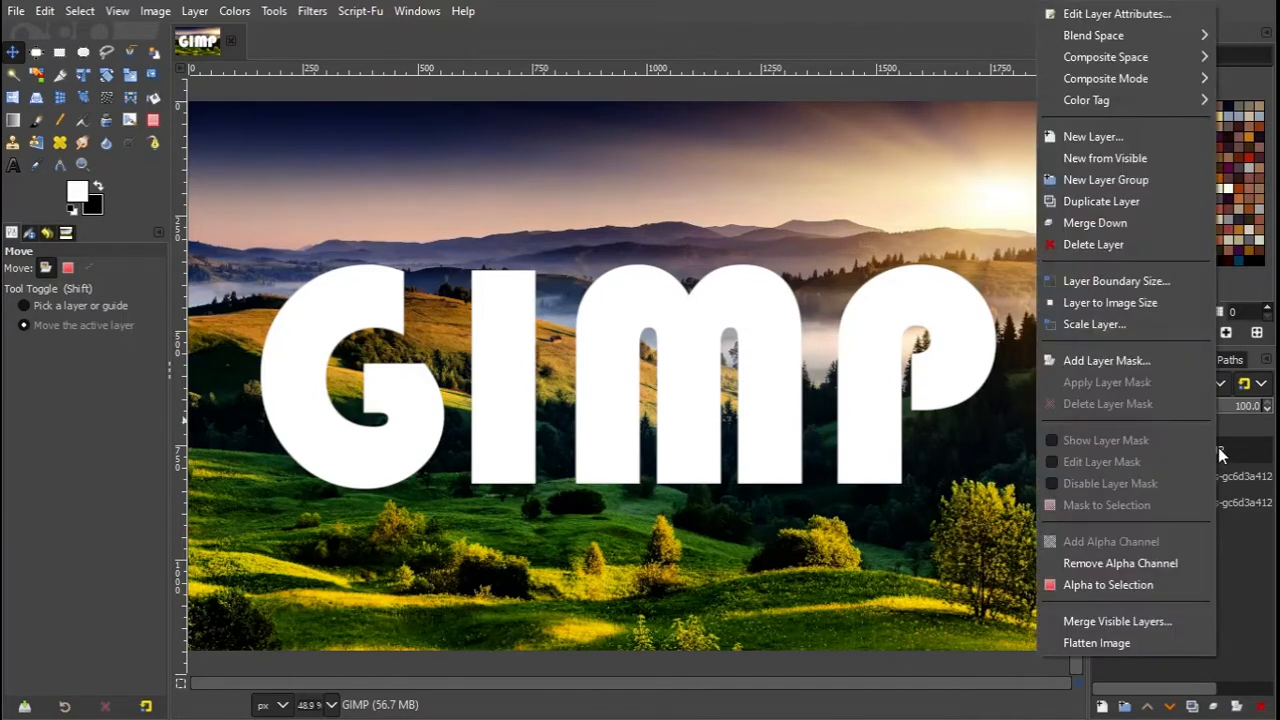
left_click(1143, 588)
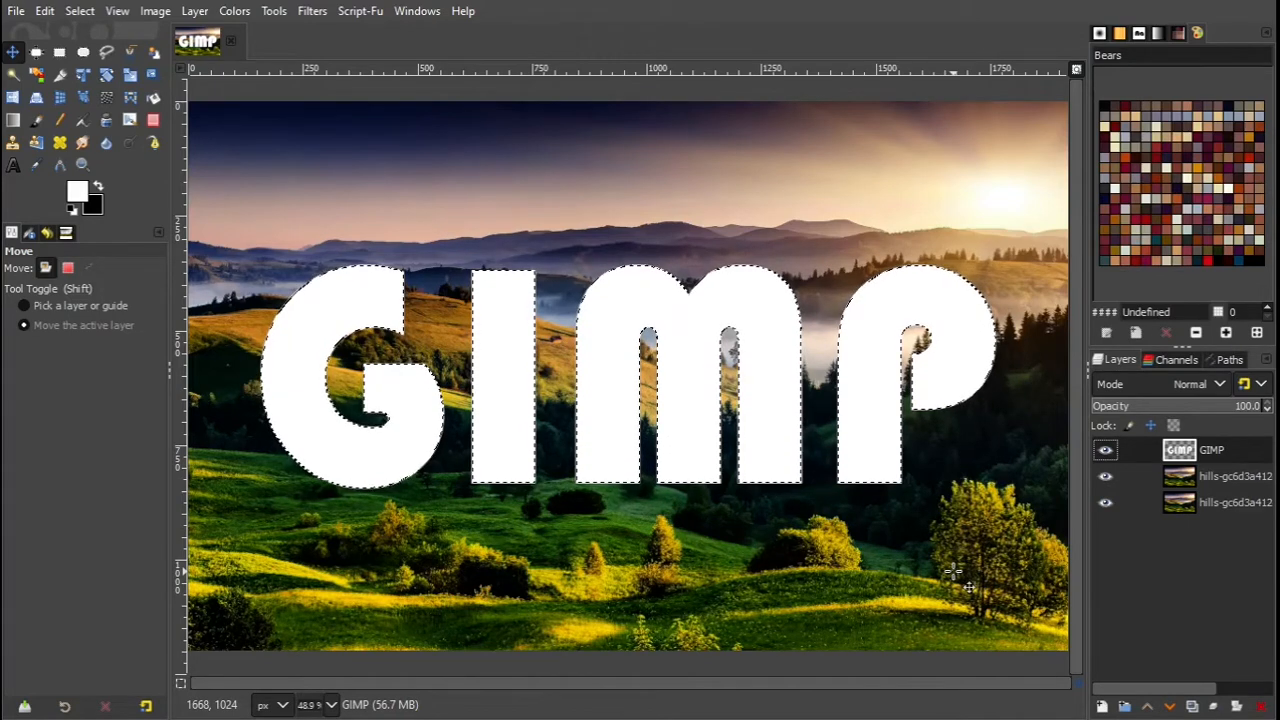
left_click(1105, 451)
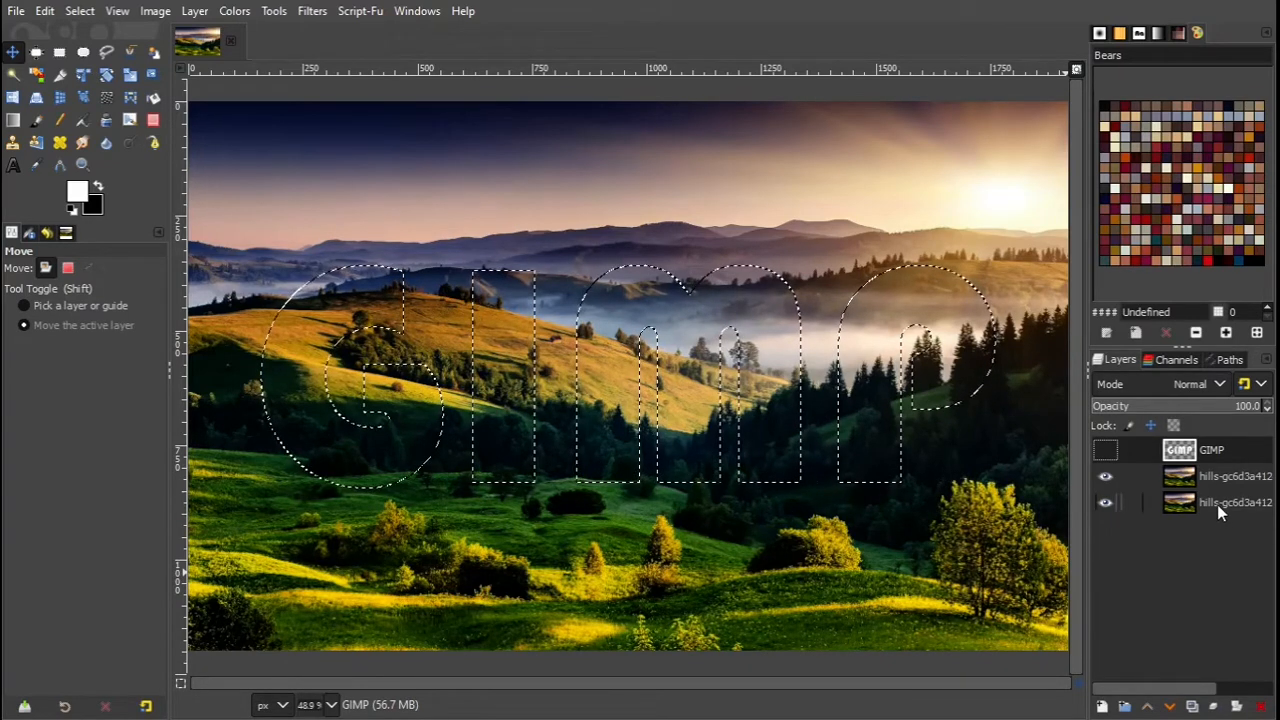
Step: Invert the letter selection, clear everything outside the letters on the duplicate hills layer, and deselect
left_click(1230, 480)
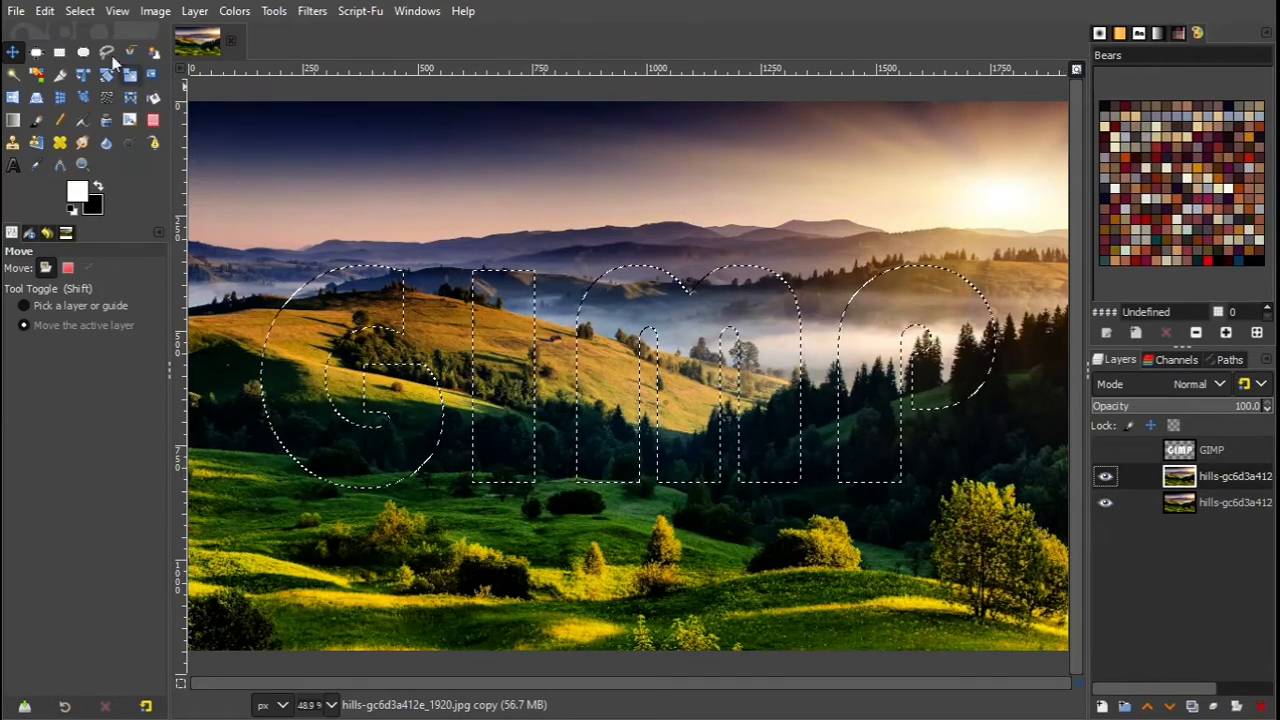
left_click(83, 13)
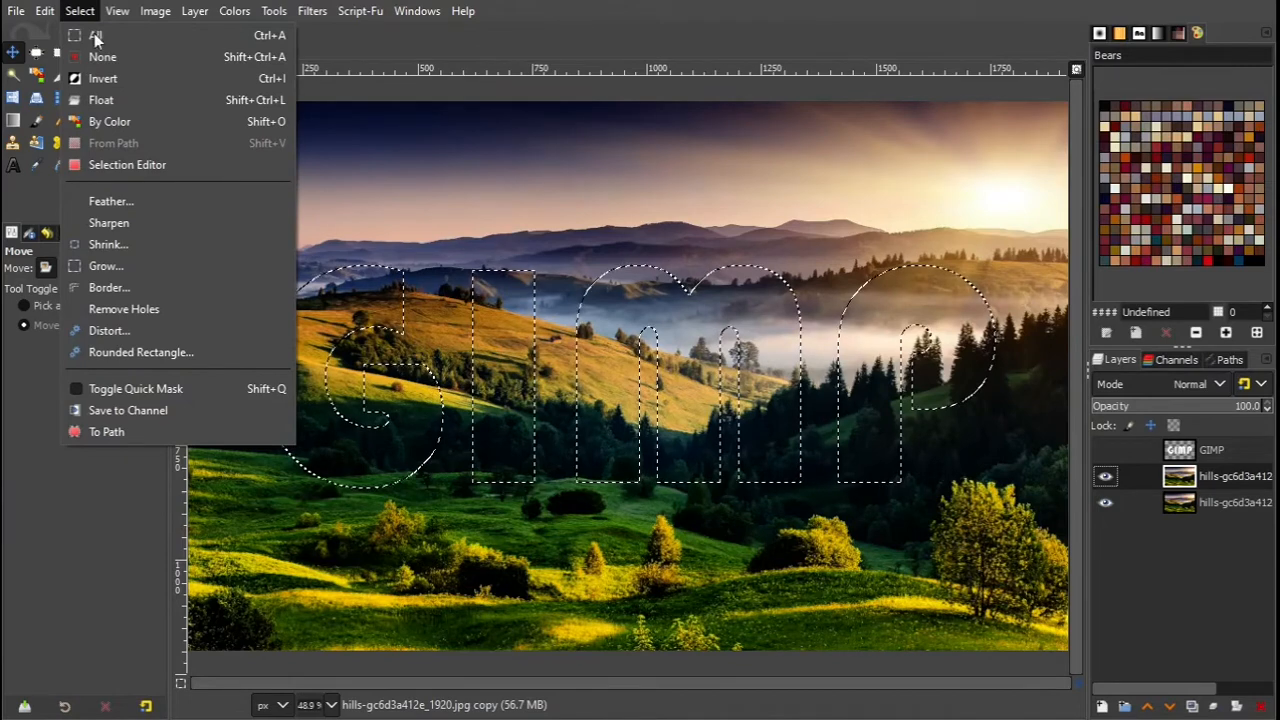
left_click(126, 78)
left_click(46, 12)
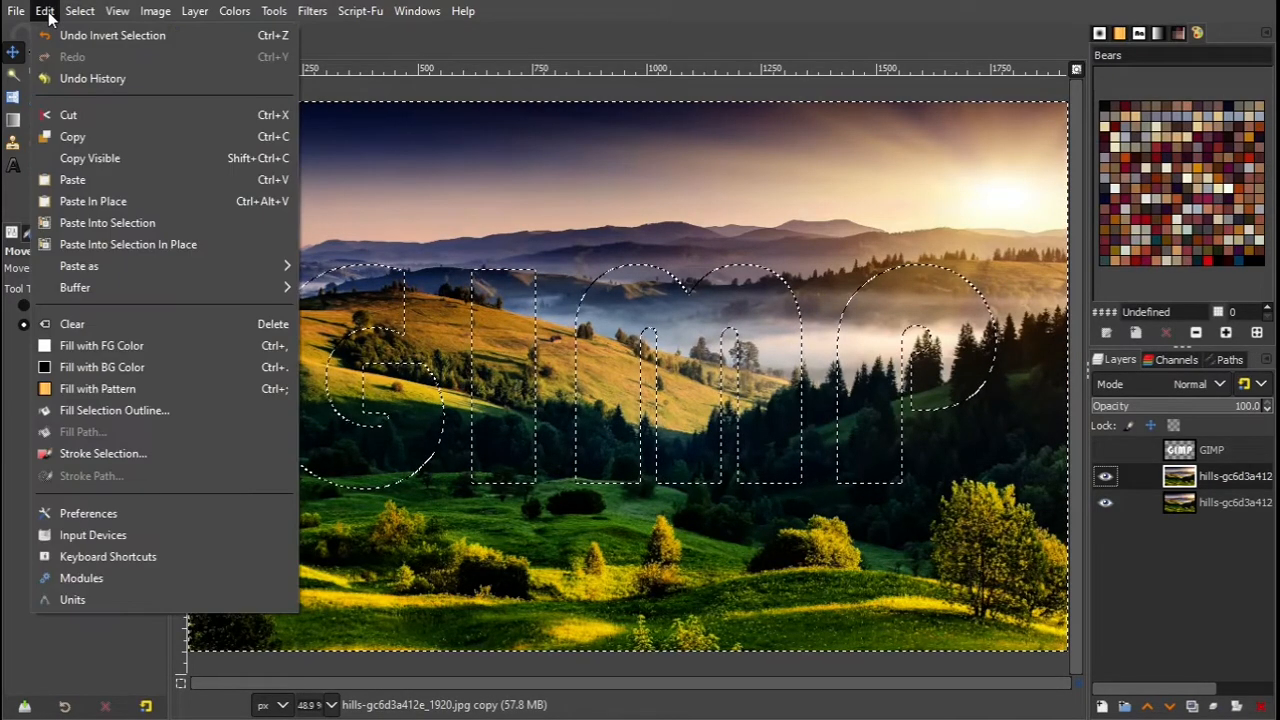
left_click(85, 326)
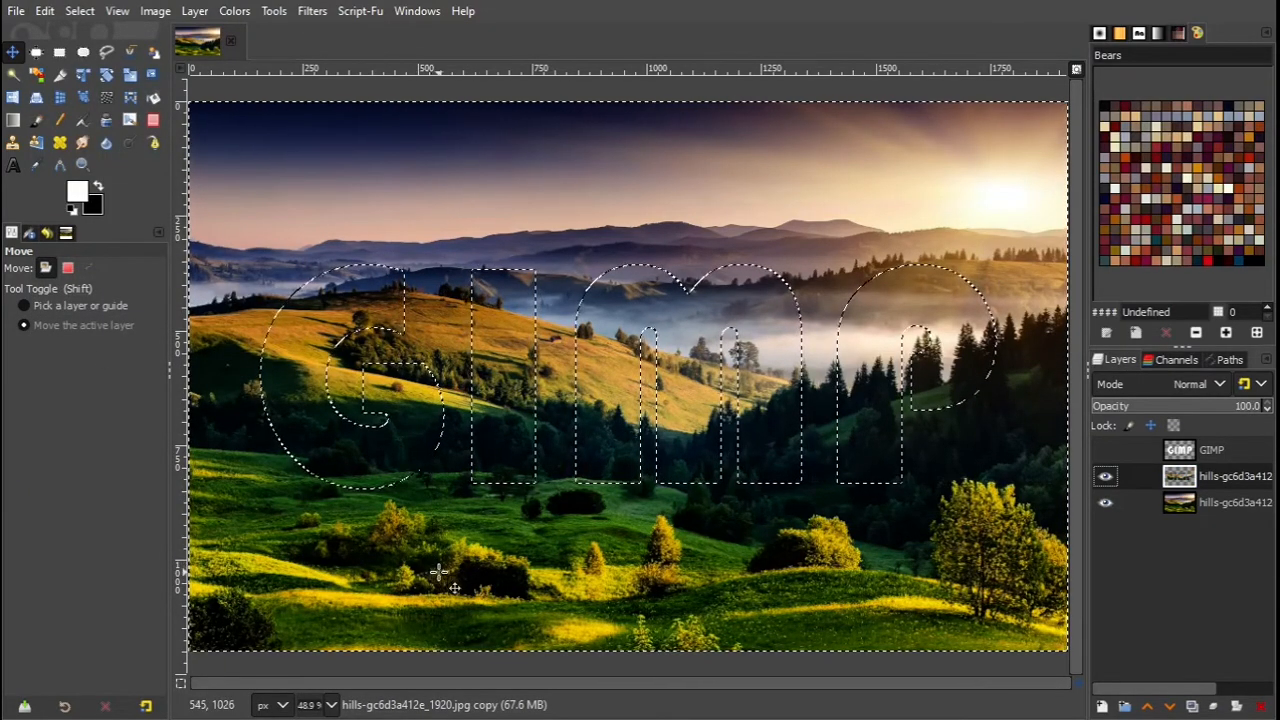
left_click(80, 11)
left_click(104, 54)
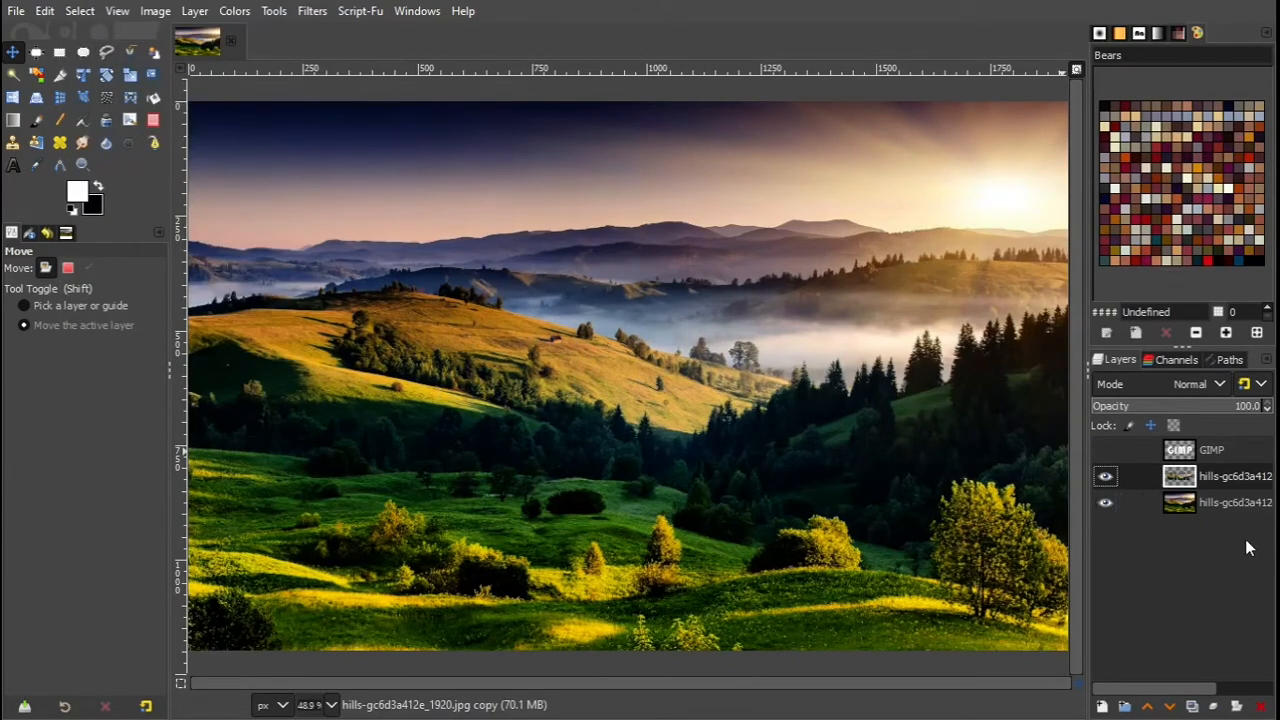
Step: Hide the original hills layer and delete the GIMP text layer
left_click(1104, 503)
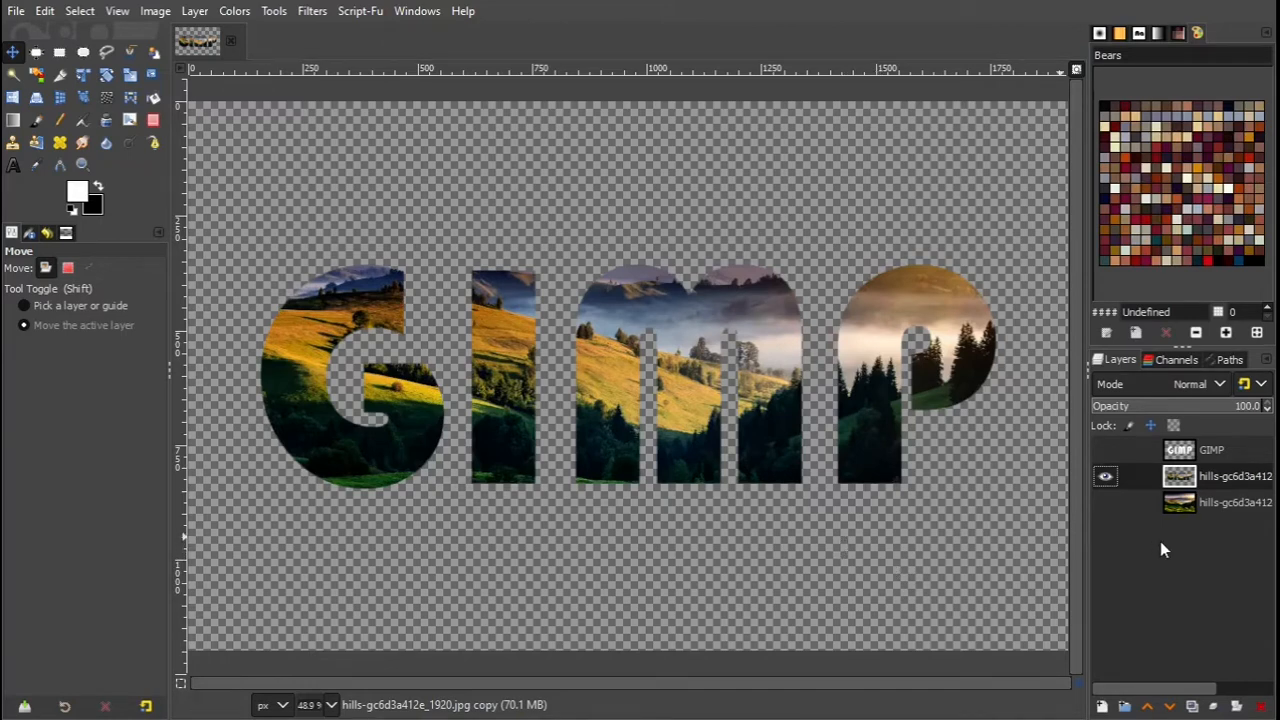
left_click(1238, 452)
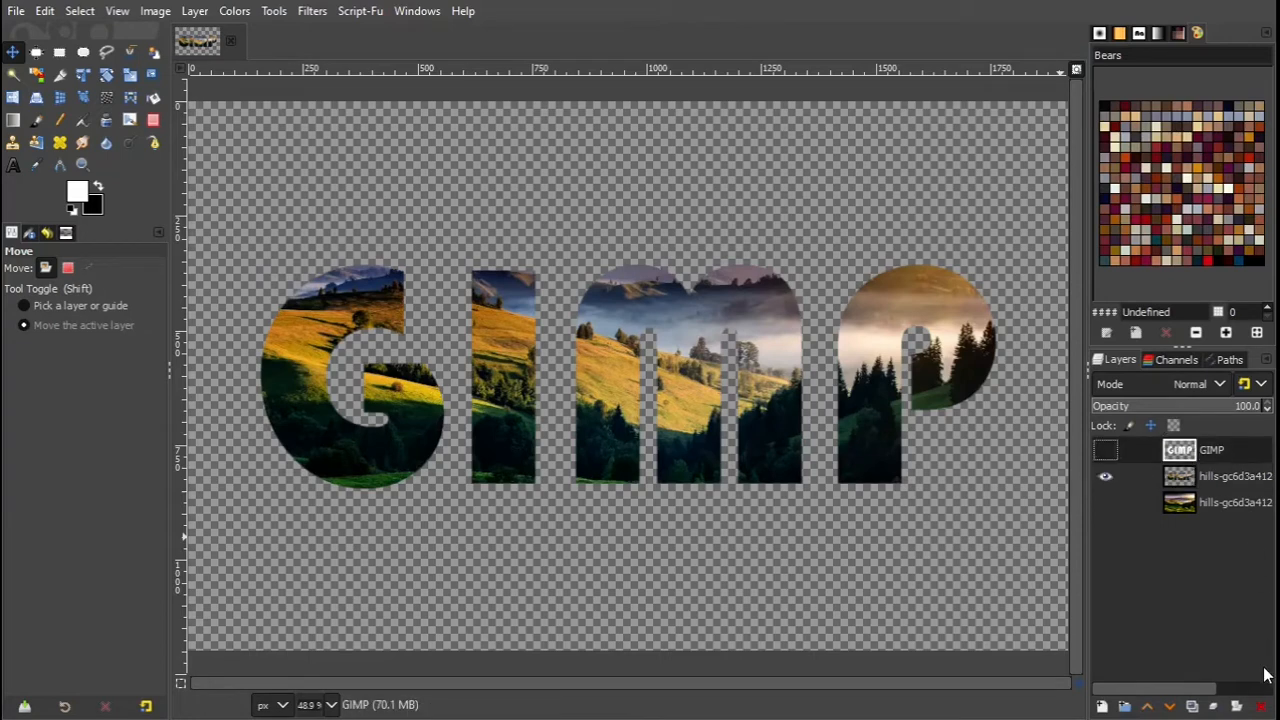
left_click(1262, 706)
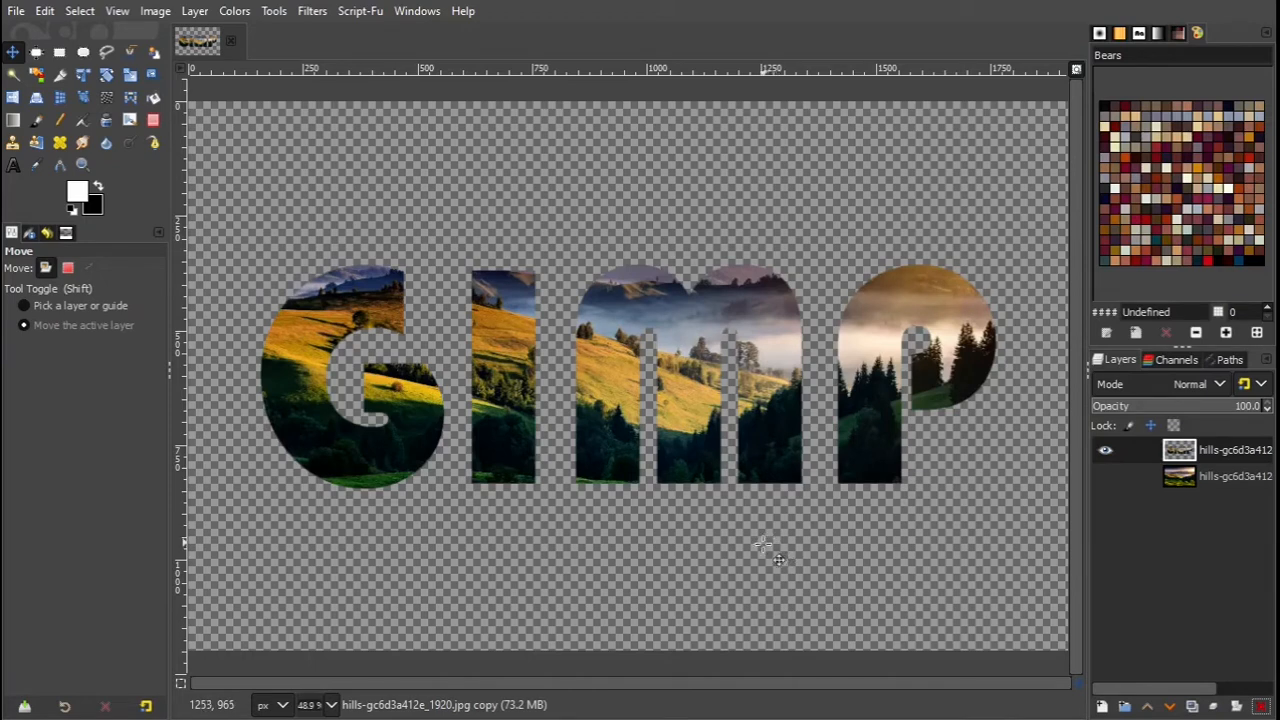
Step: Raise the saturation scale of the letter-shaped hills layer to 1.300, comparing before and after in split view
left_click(237, 12)
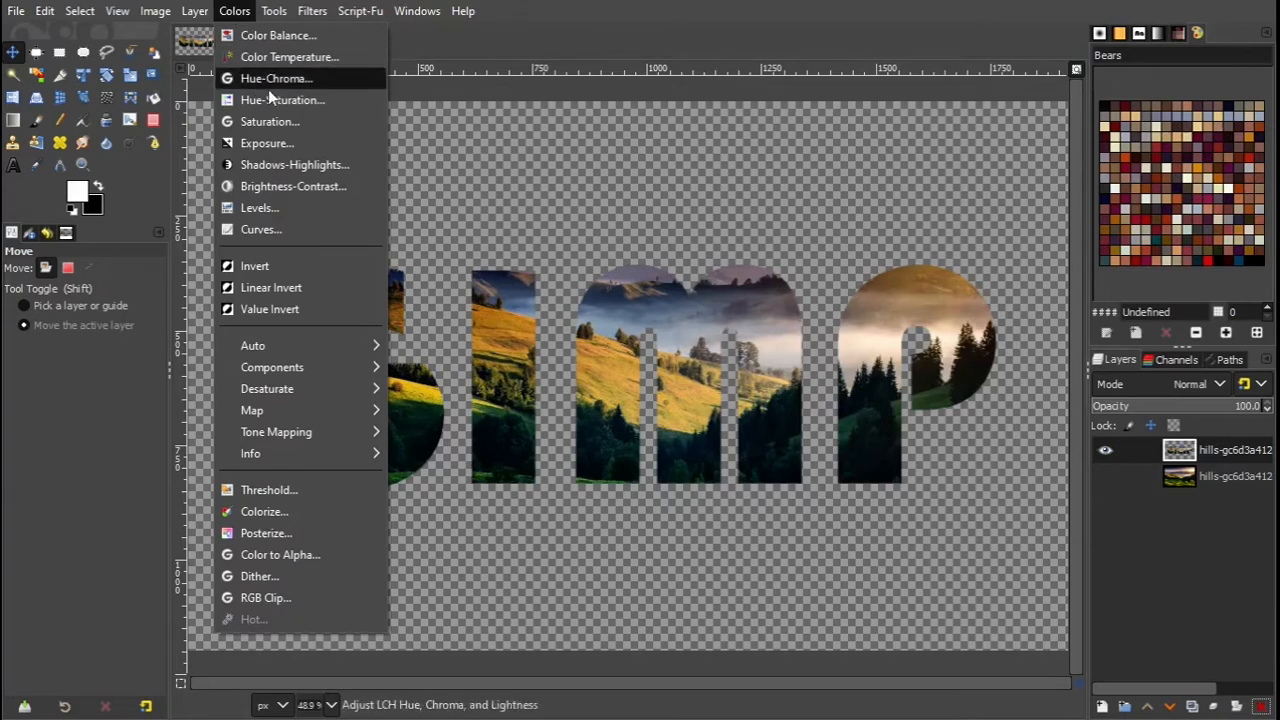
left_click(272, 121)
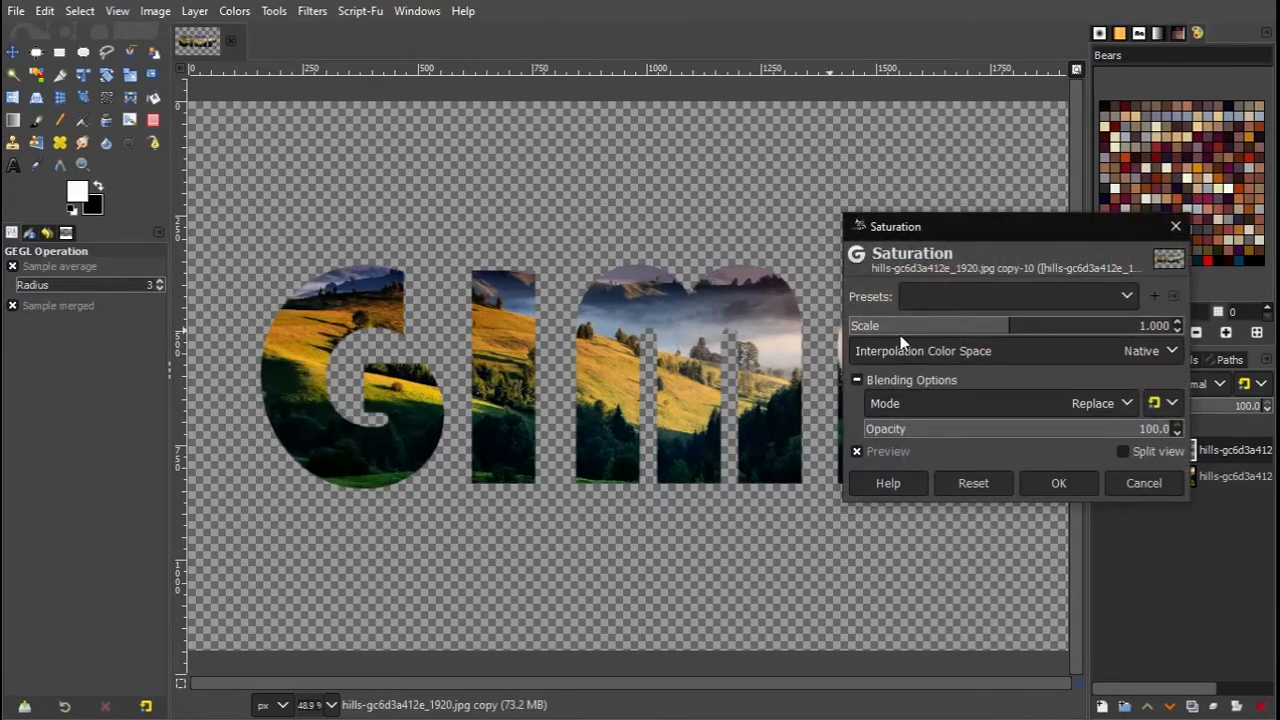
left_click(1179, 317)
left_click_drag(1177, 319, 1176, 331)
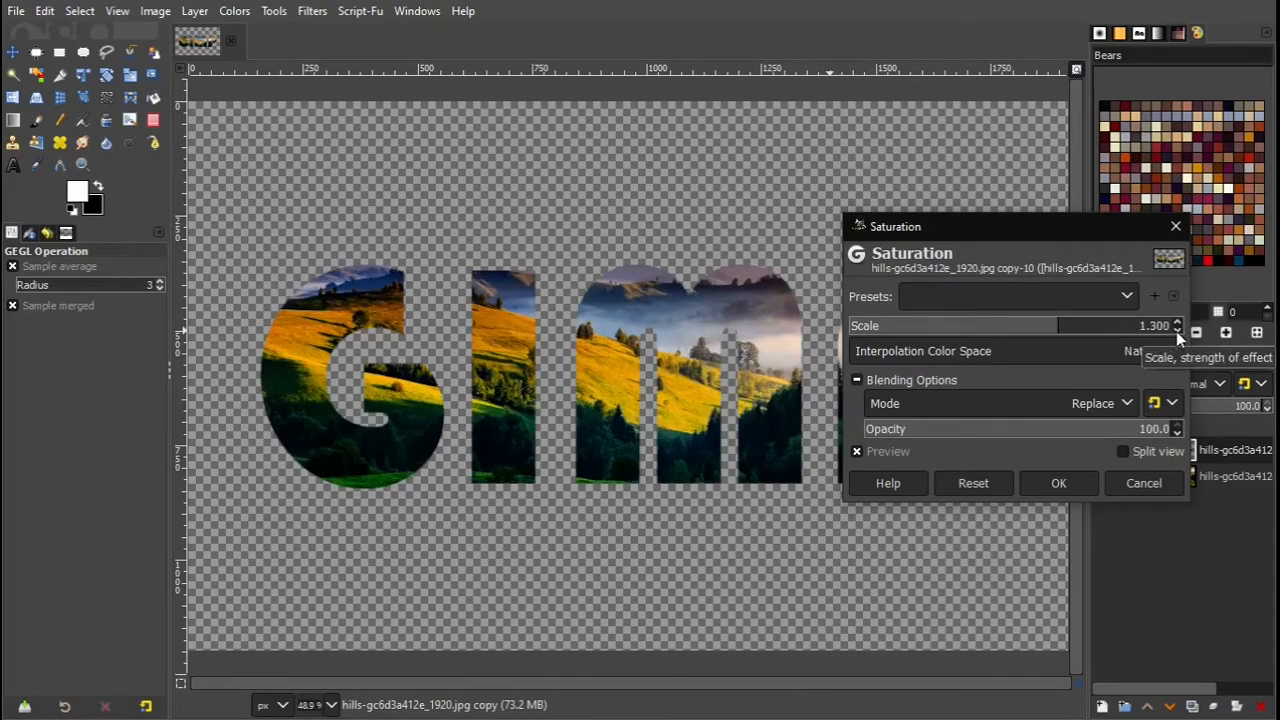
left_click(1138, 450)
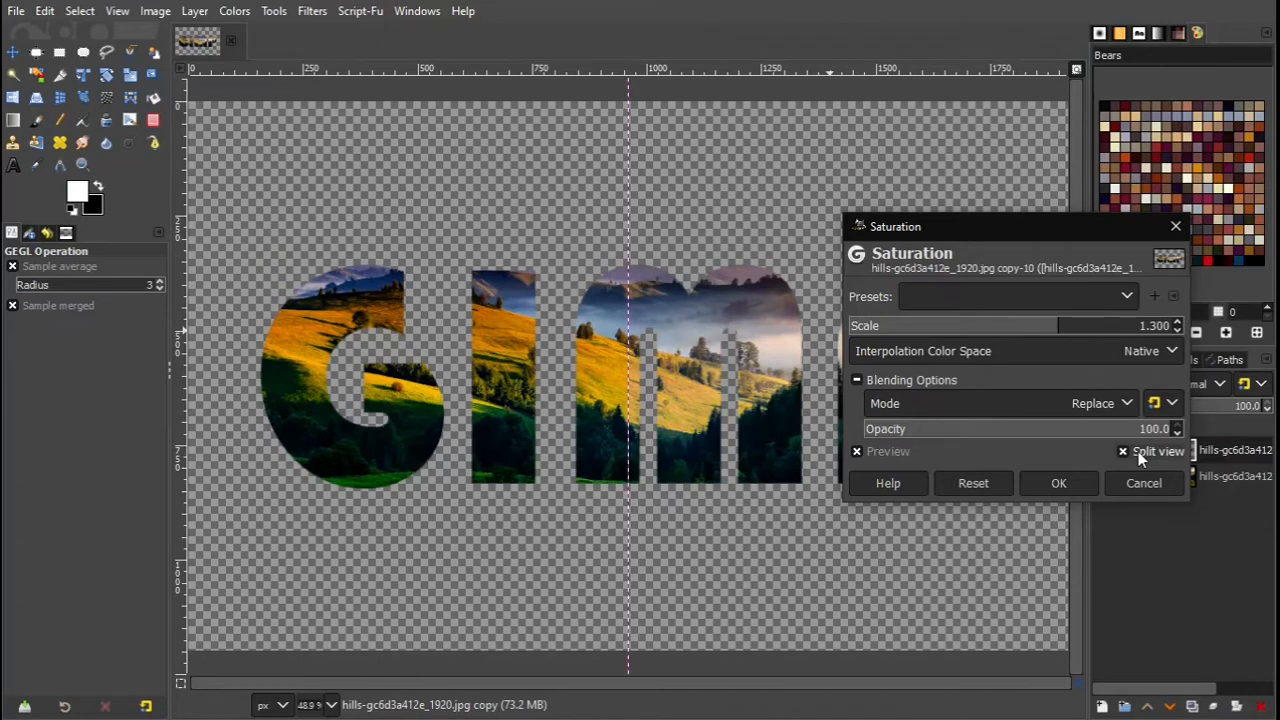
left_click(1138, 451)
left_click(1059, 483)
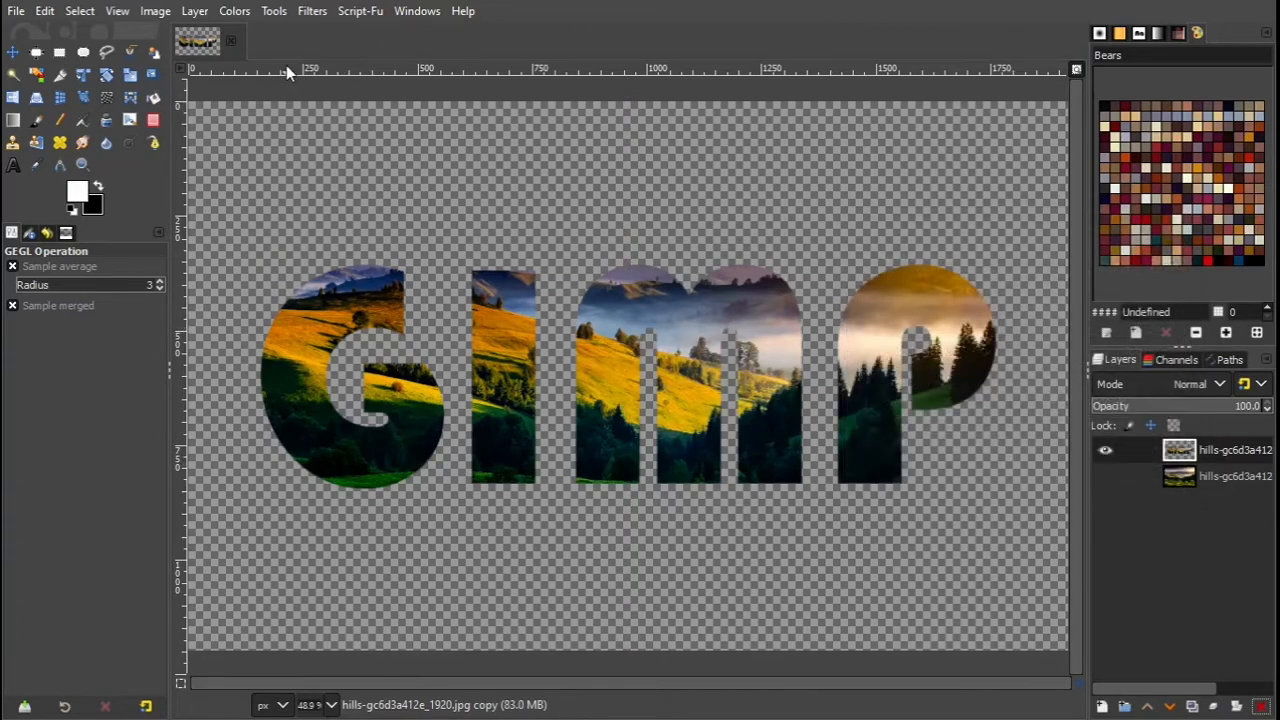
Step: Set the exposure of the letter-shaped hills layer to 0.750, comparing before and after in split view
left_click(234, 12)
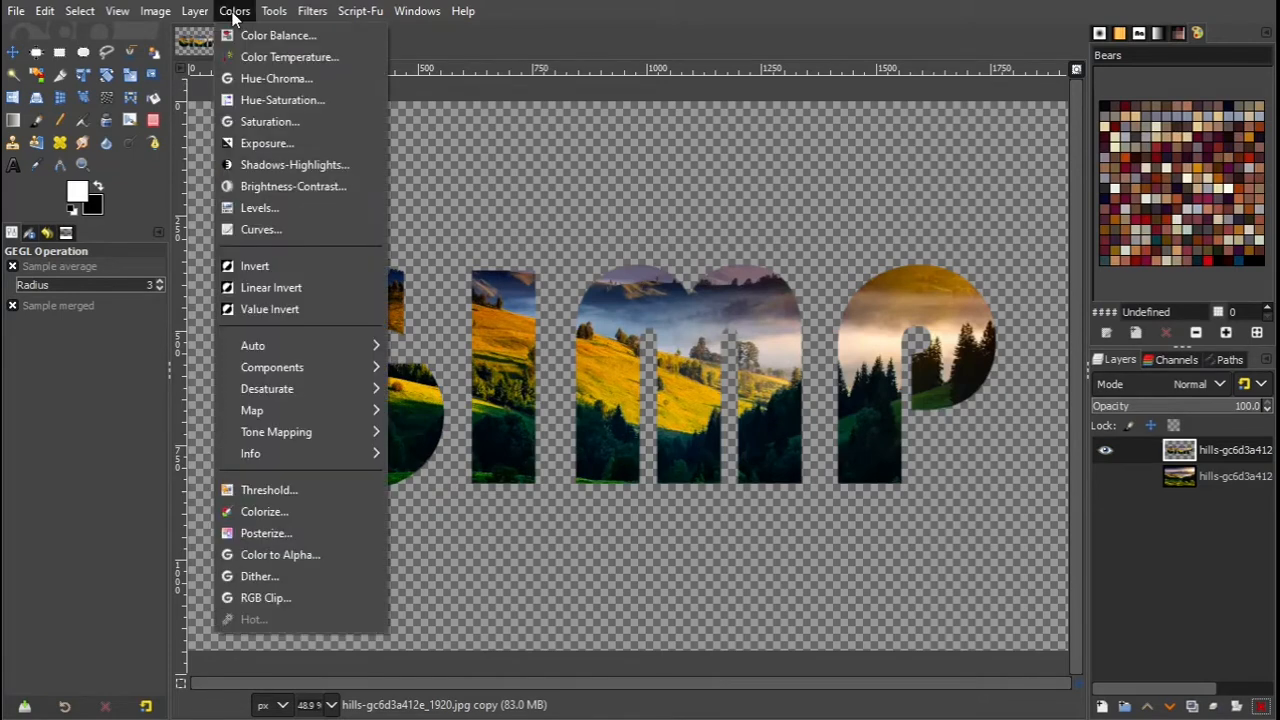
left_click(262, 143)
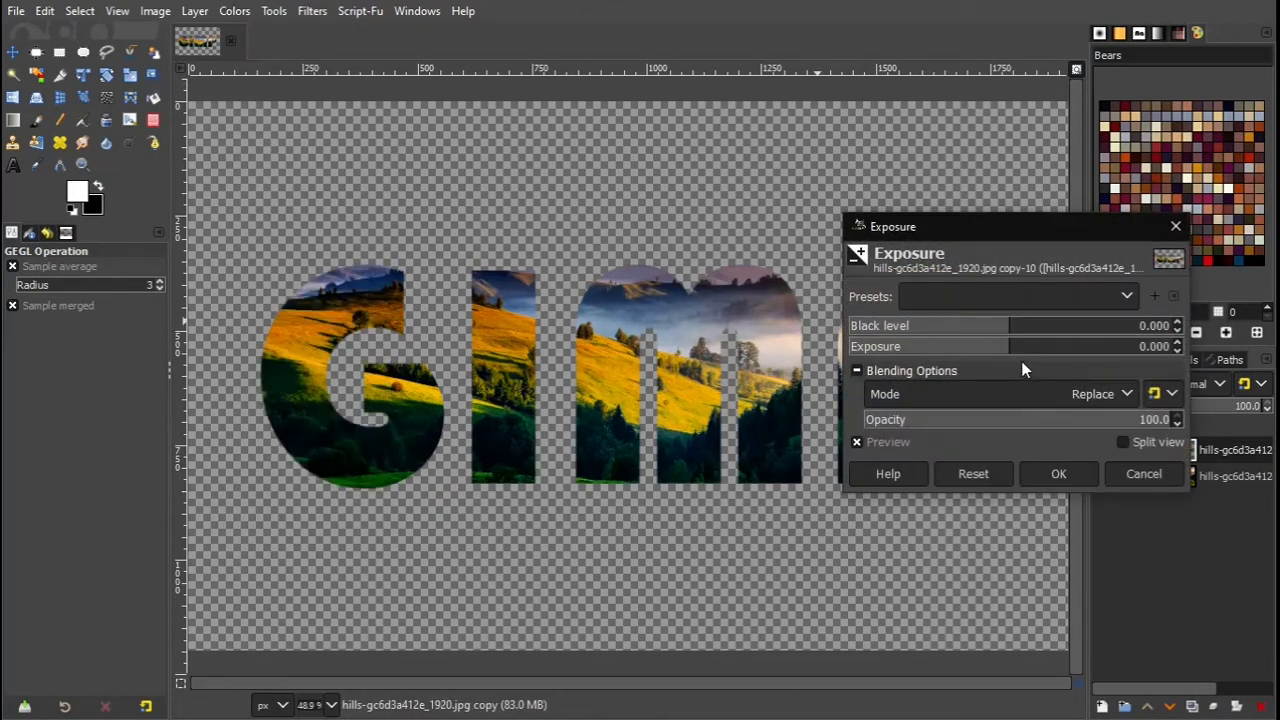
left_click(1180, 341)
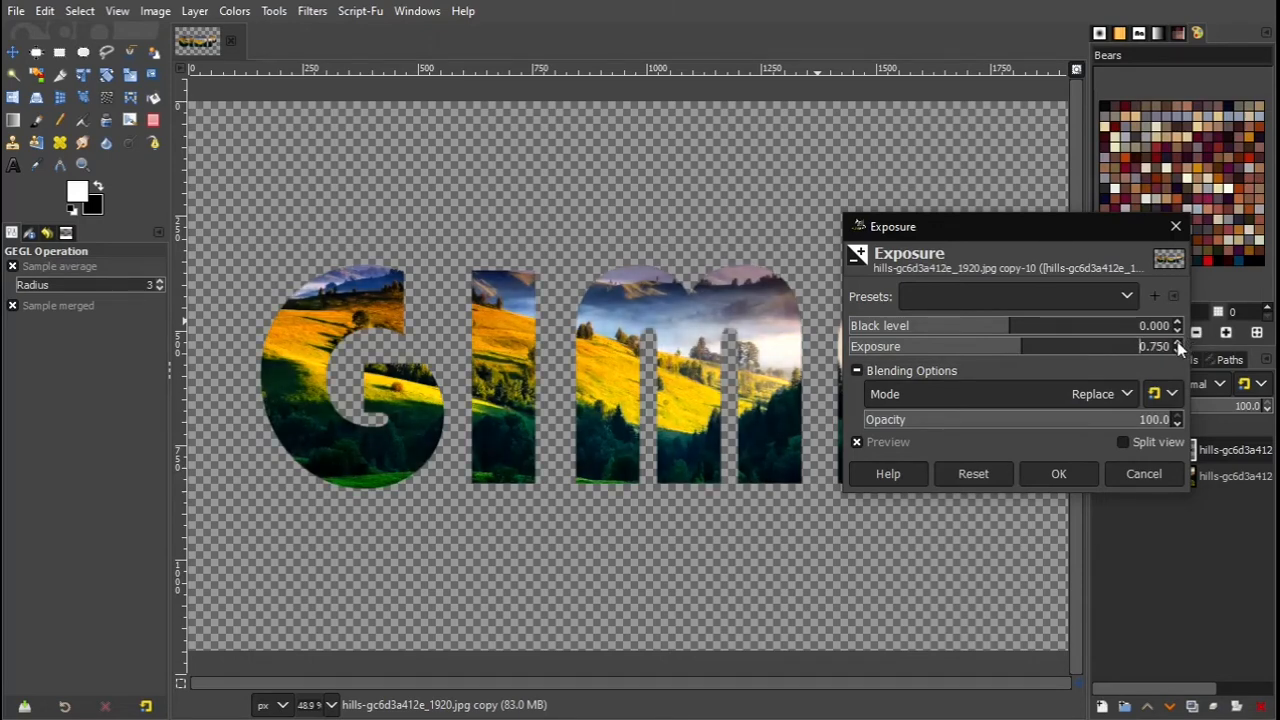
left_click(1137, 443)
left_click(1137, 443)
left_click(1137, 443)
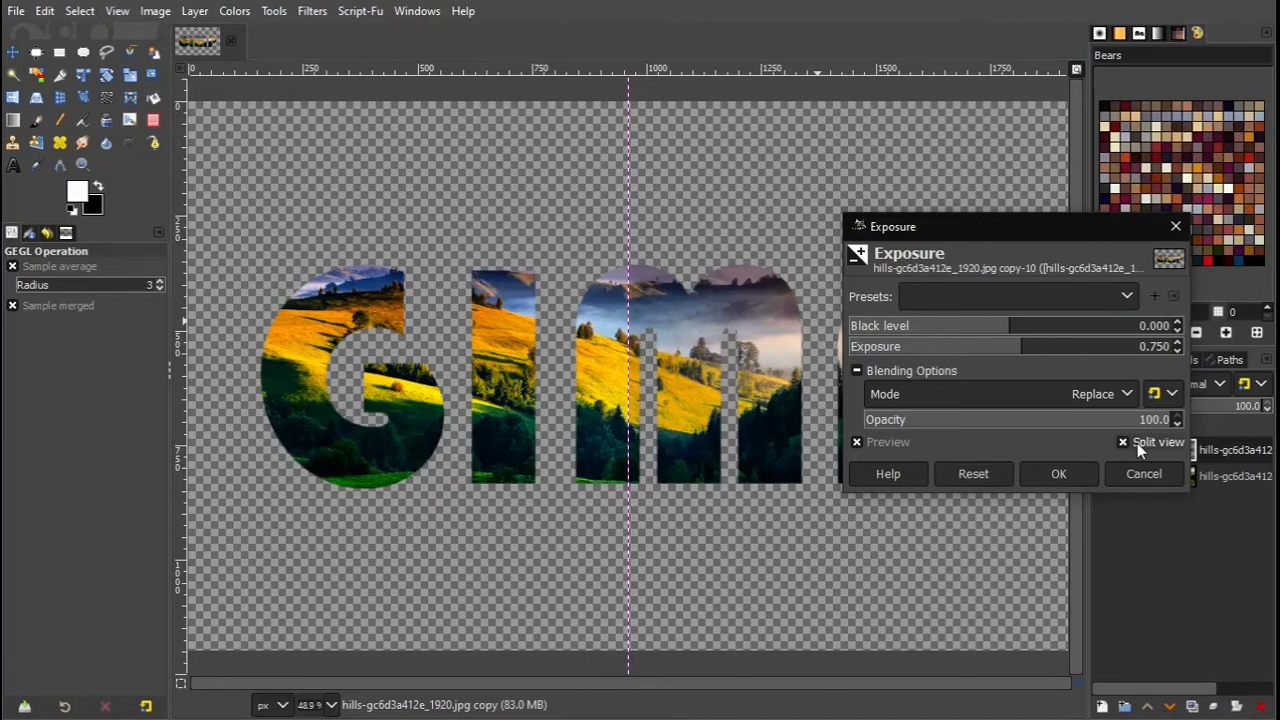
left_click(1137, 443)
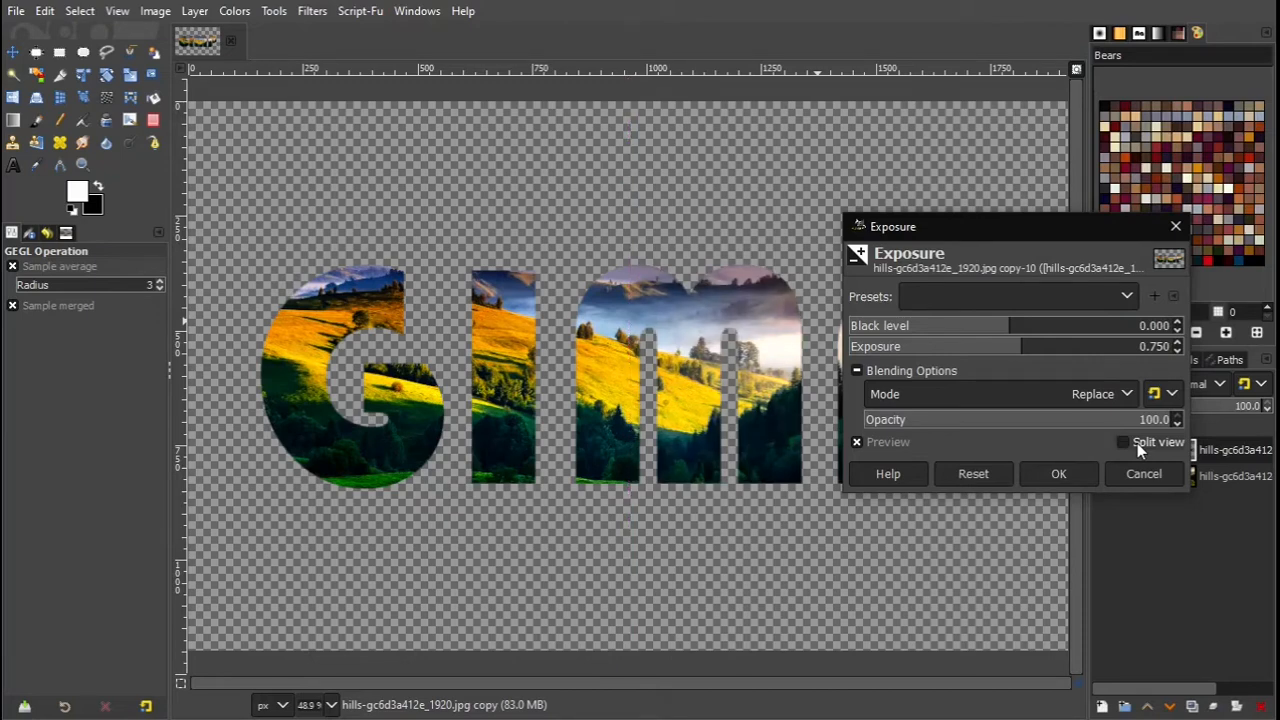
left_click(1058, 475)
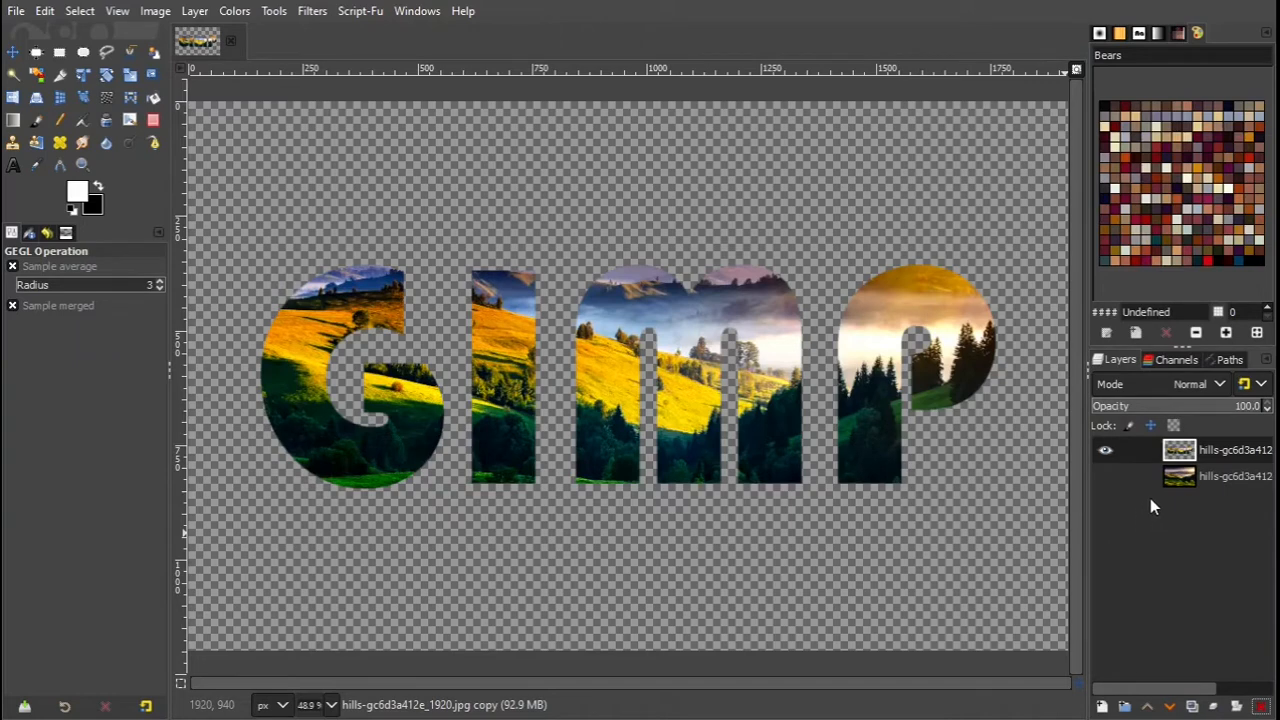
Step: Show only the full hills photo layer and add a layer named GRADIENT filled with transparency above the letter-shaped layer
left_click(1105, 452)
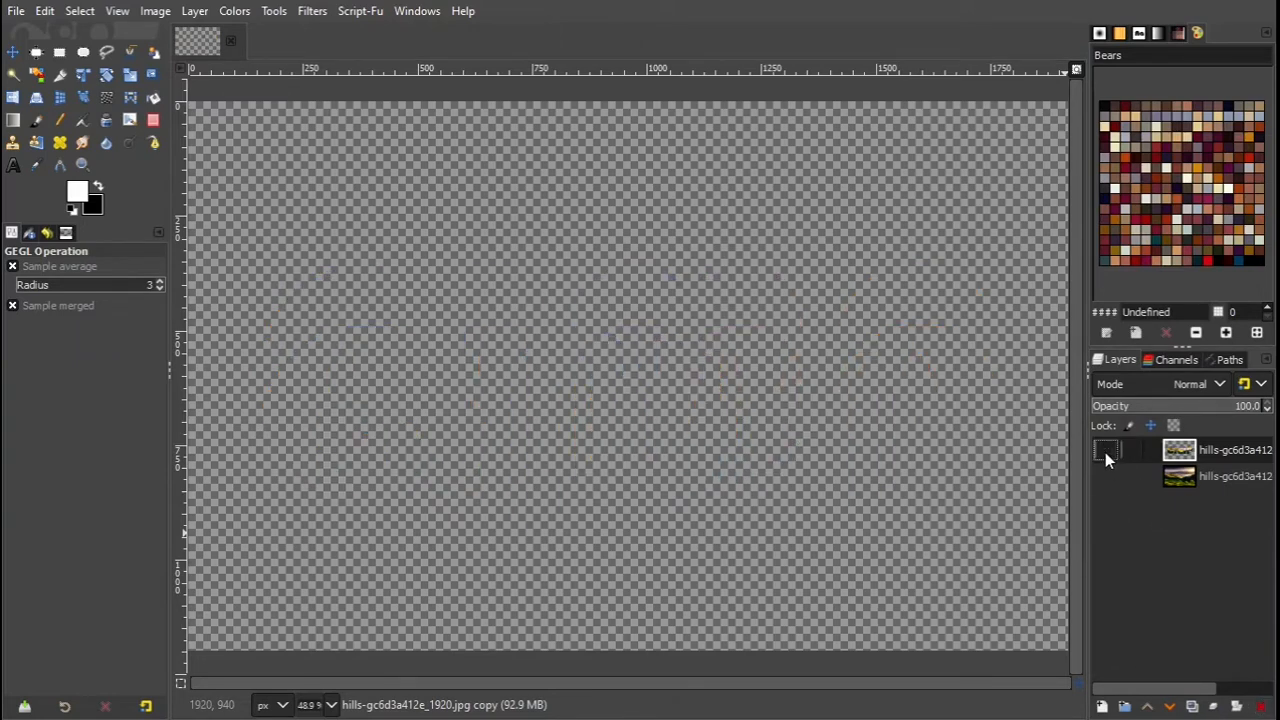
left_click(1105, 478)
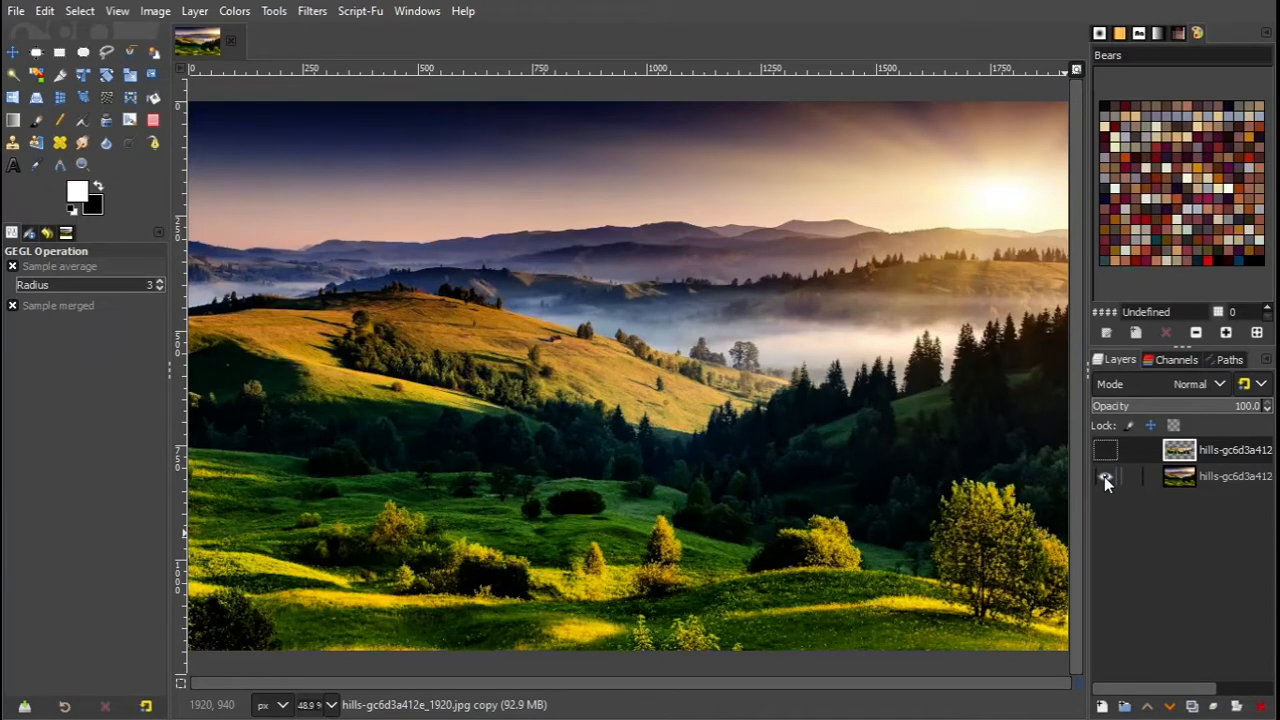
left_click(1103, 710)
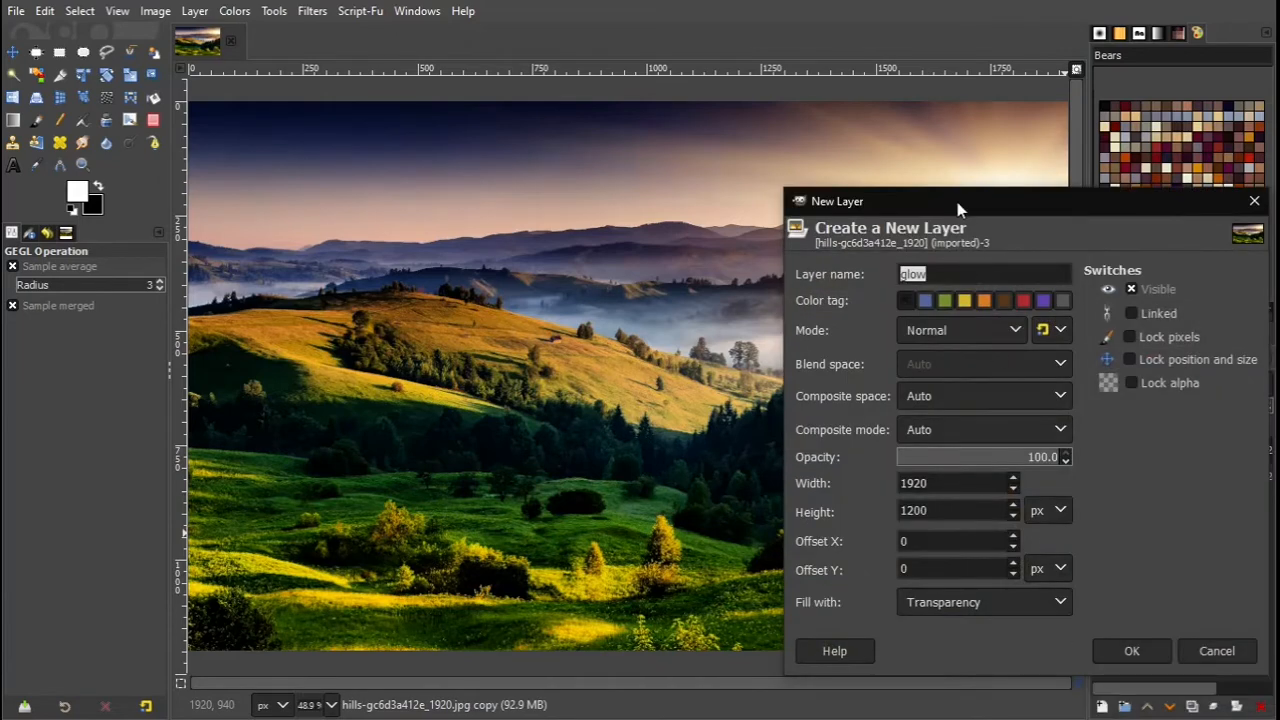
left_click_drag(957, 202, 662, 139)
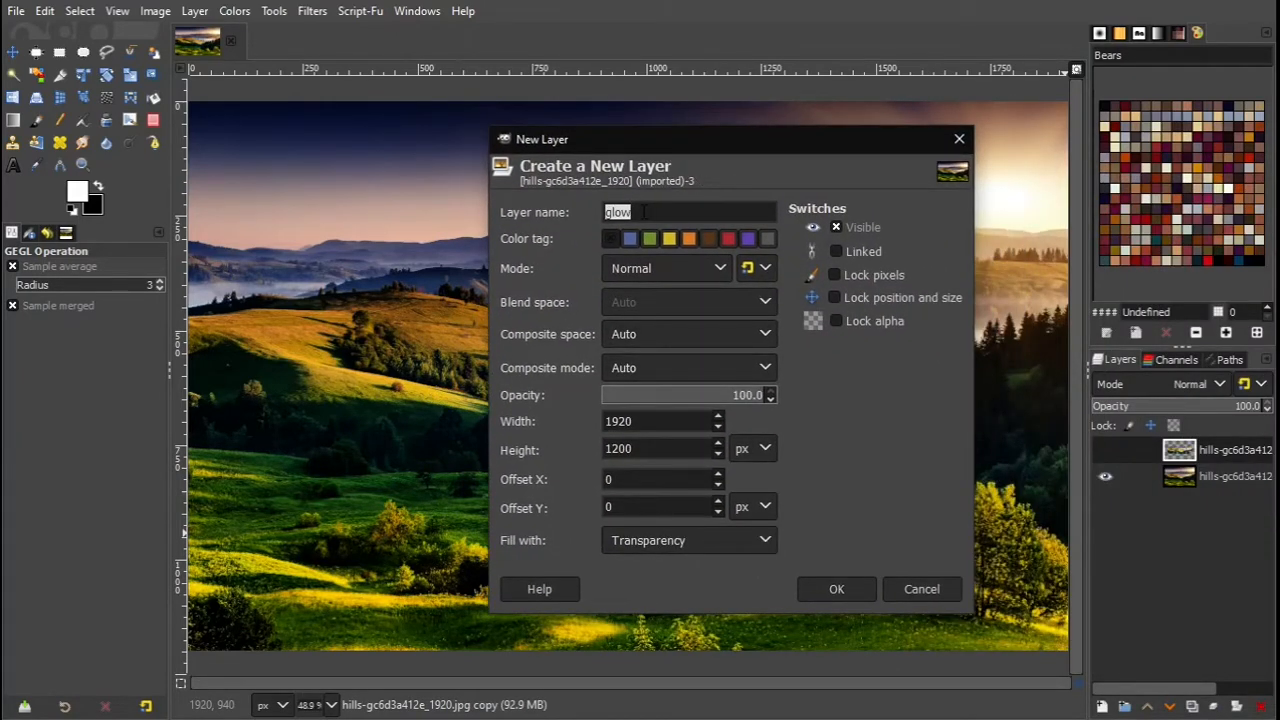
type("GRADIENT")
left_click(683, 541)
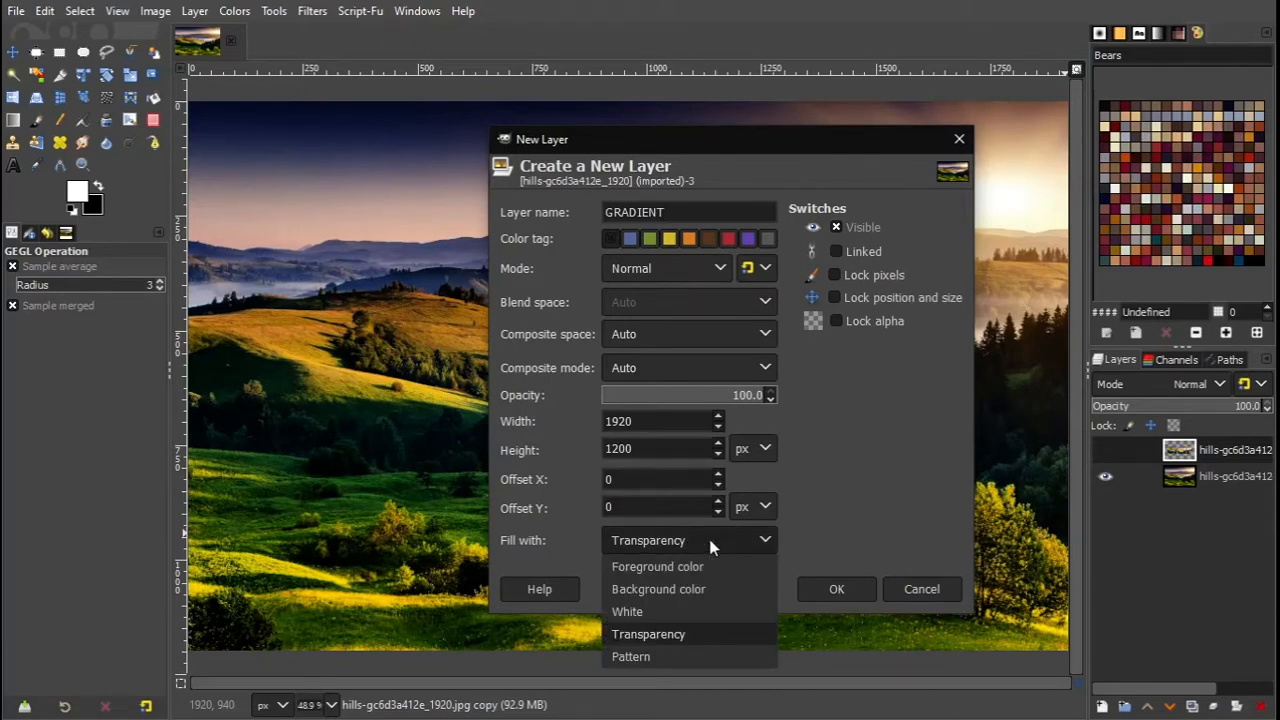
left_click(712, 545)
left_click(842, 586)
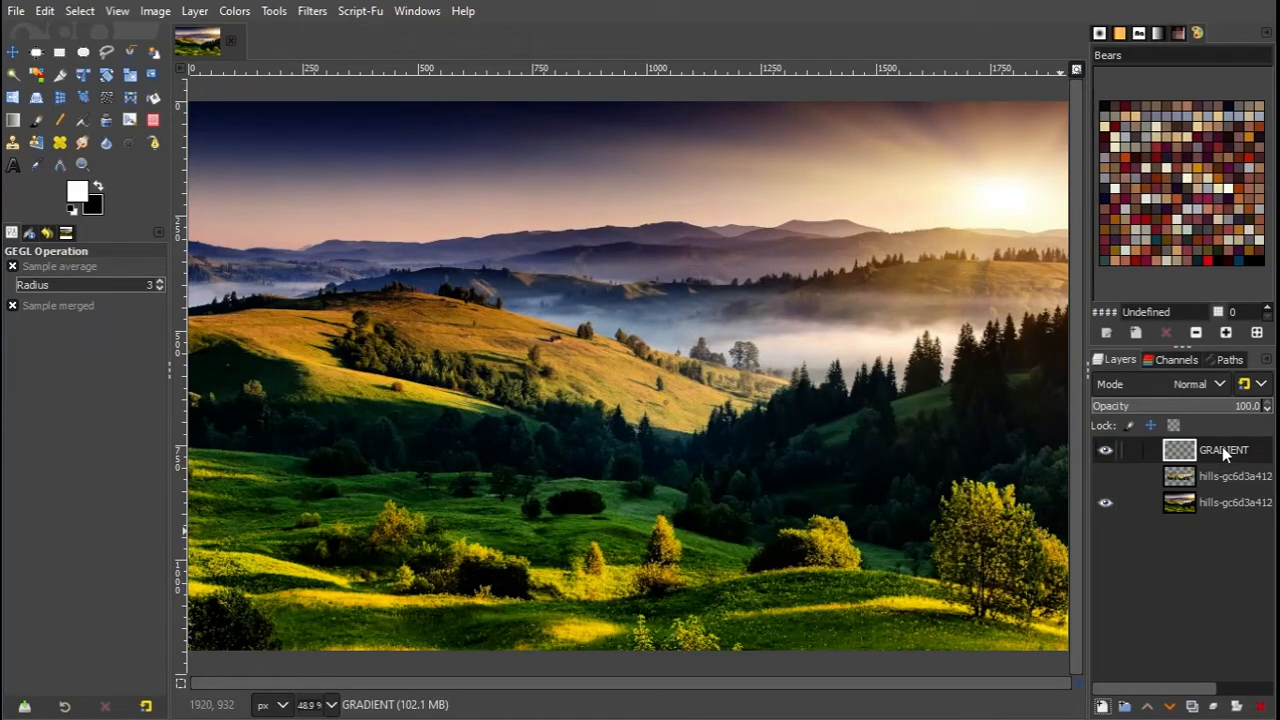
Step: Move the GRADIENT layer below the letter-shaped layer and set the Gradient tool to Caribbean Blues, Linear shape, Repeat None (extend)
left_click_drag(1222, 450, 1216, 498)
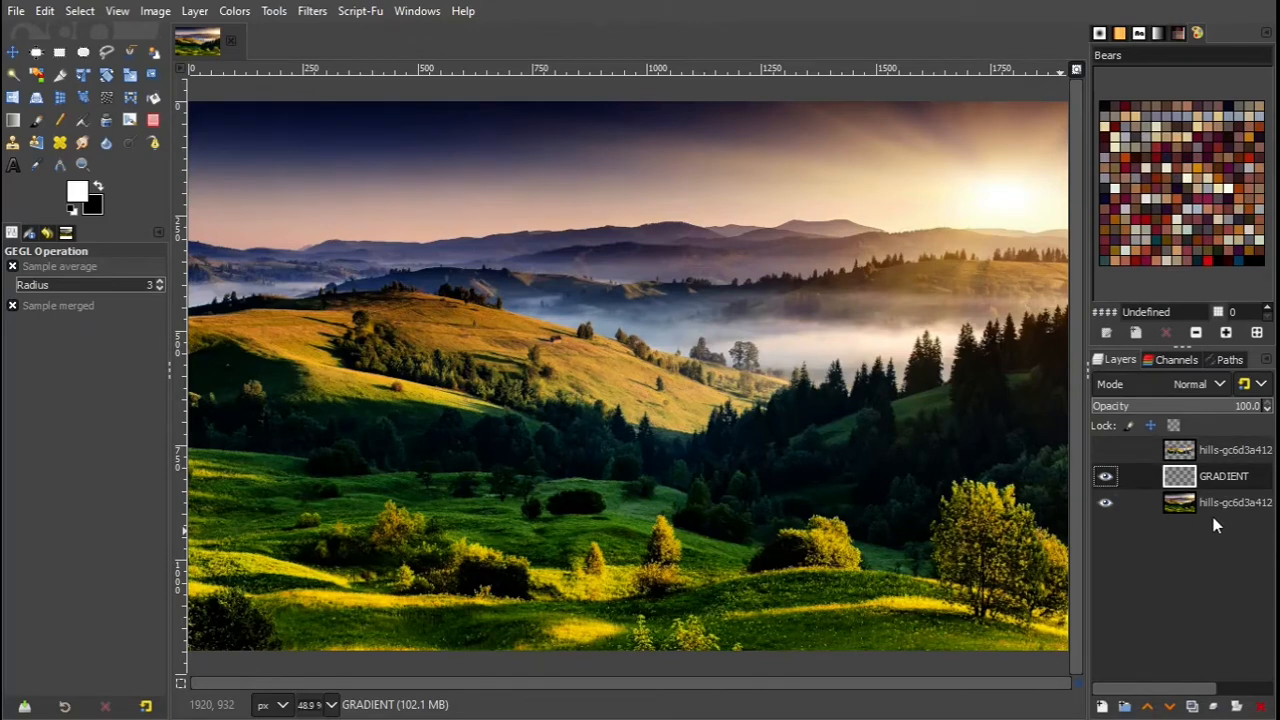
left_click(13, 121)
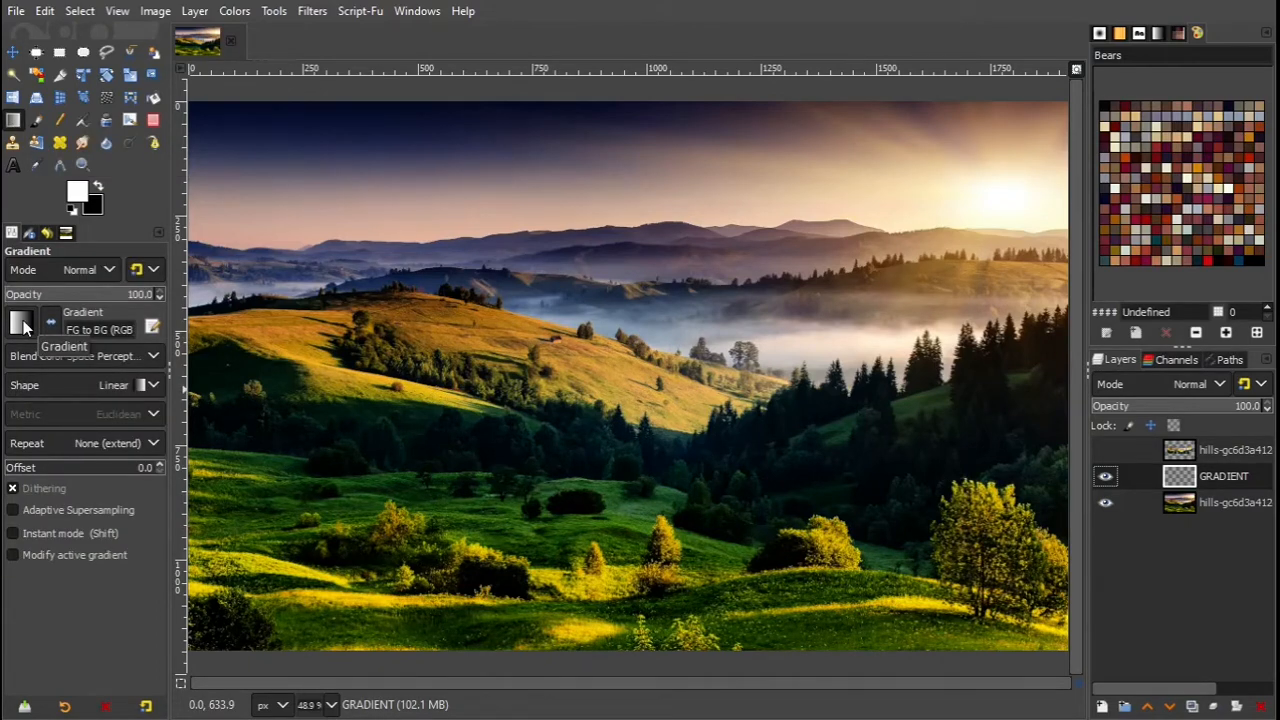
left_click(24, 325)
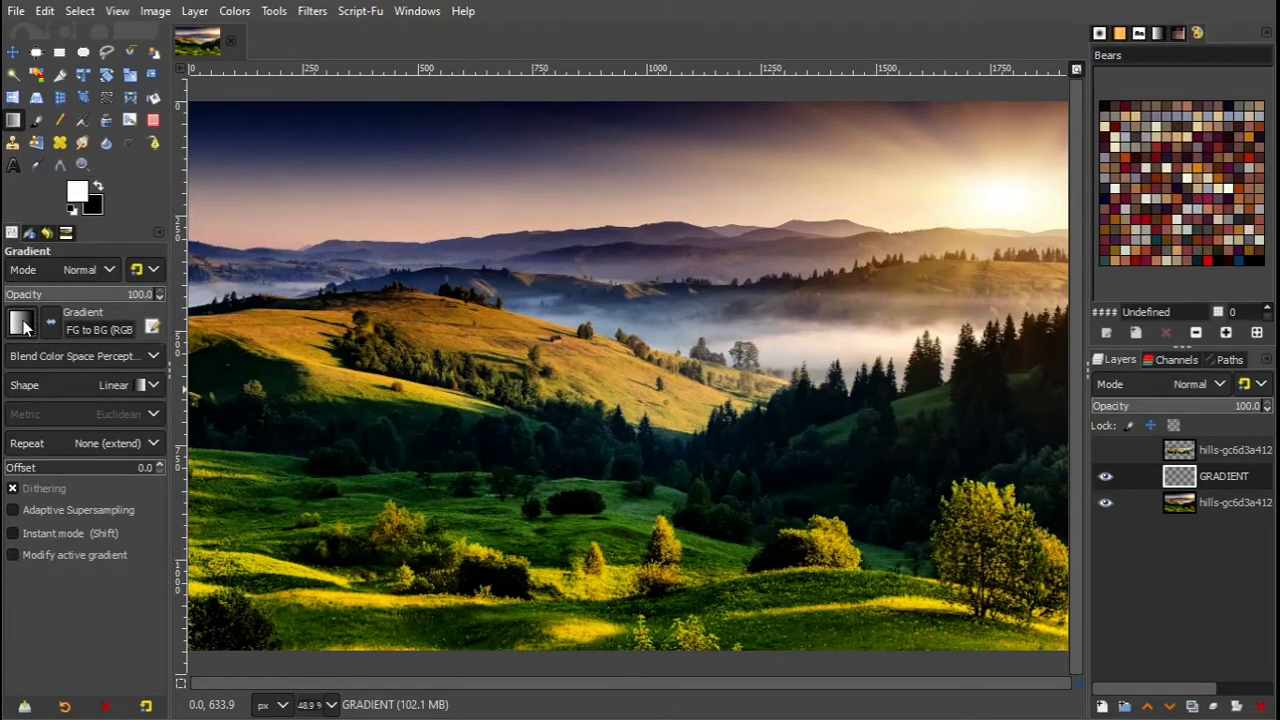
scroll(93, 380, "down", 2)
scroll(92, 390, "down", 3)
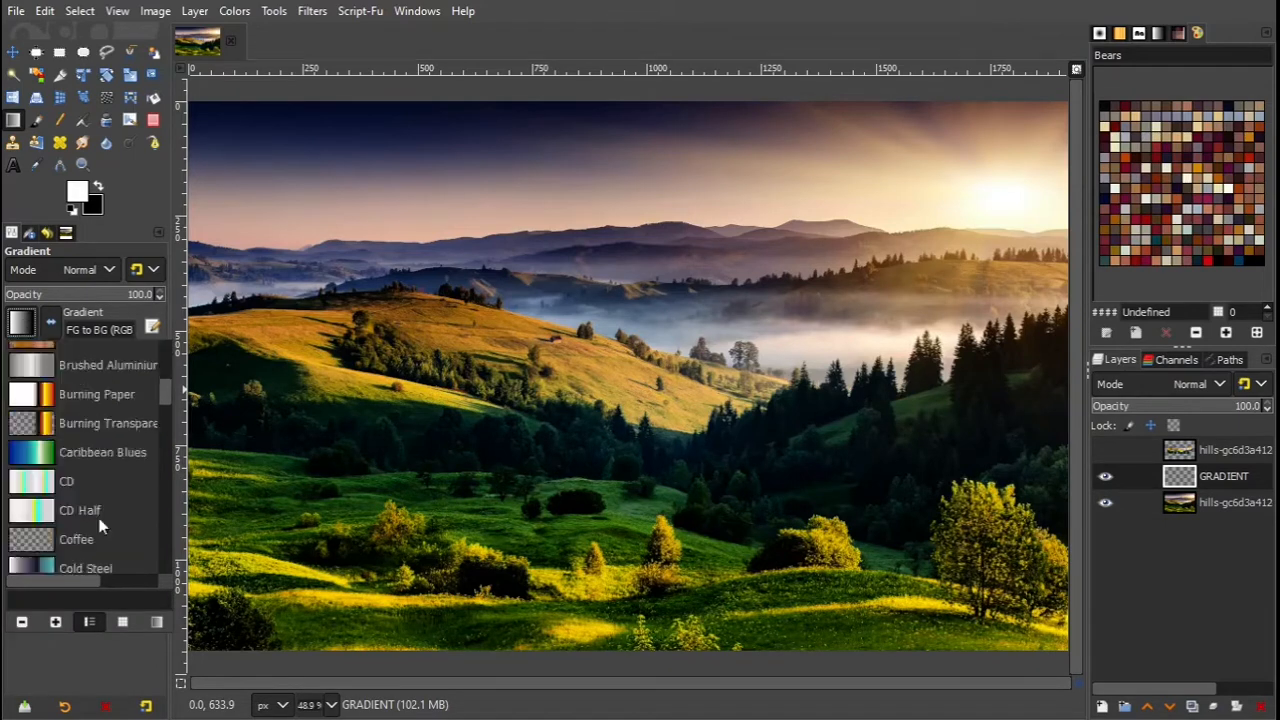
left_click(99, 457)
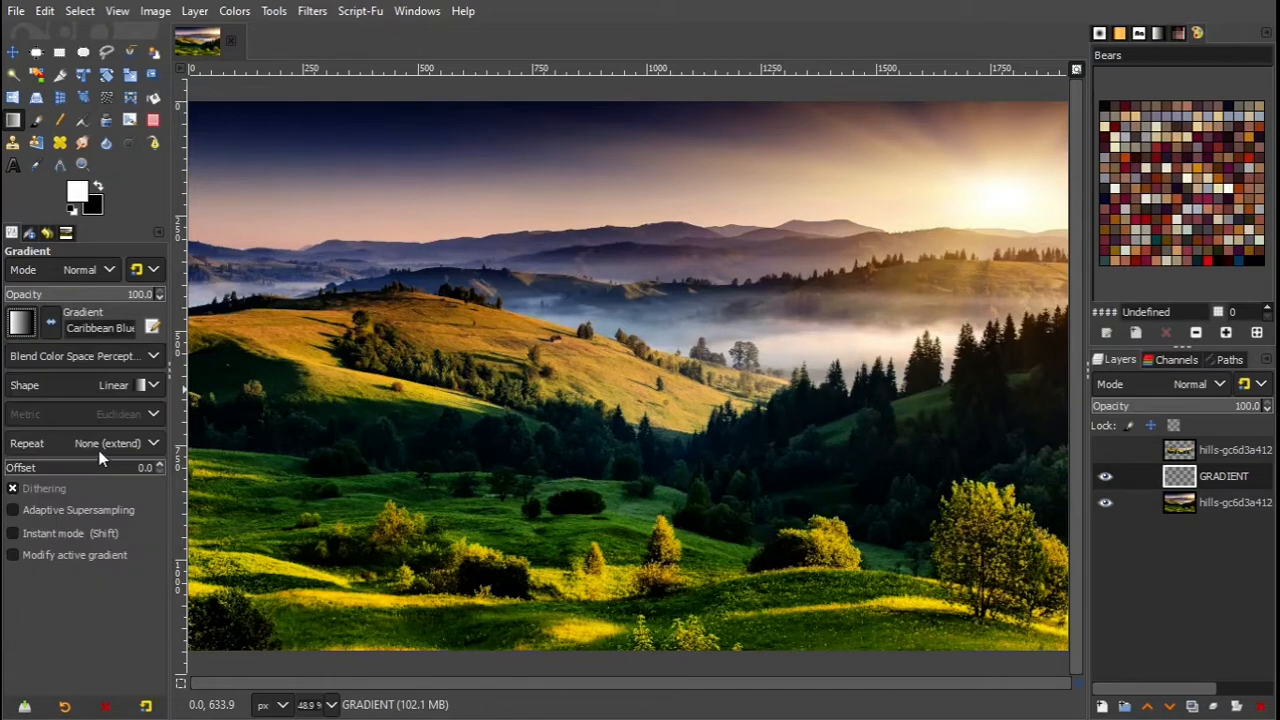
left_click(128, 385)
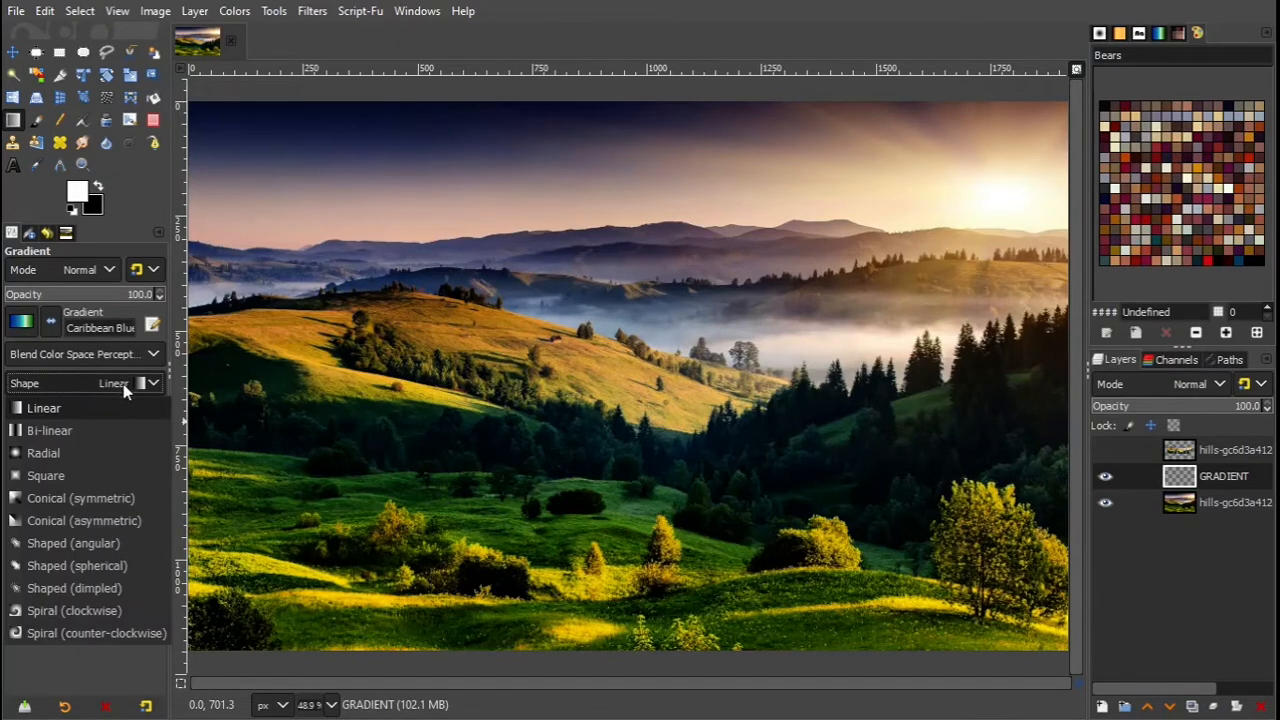
left_click(73, 407)
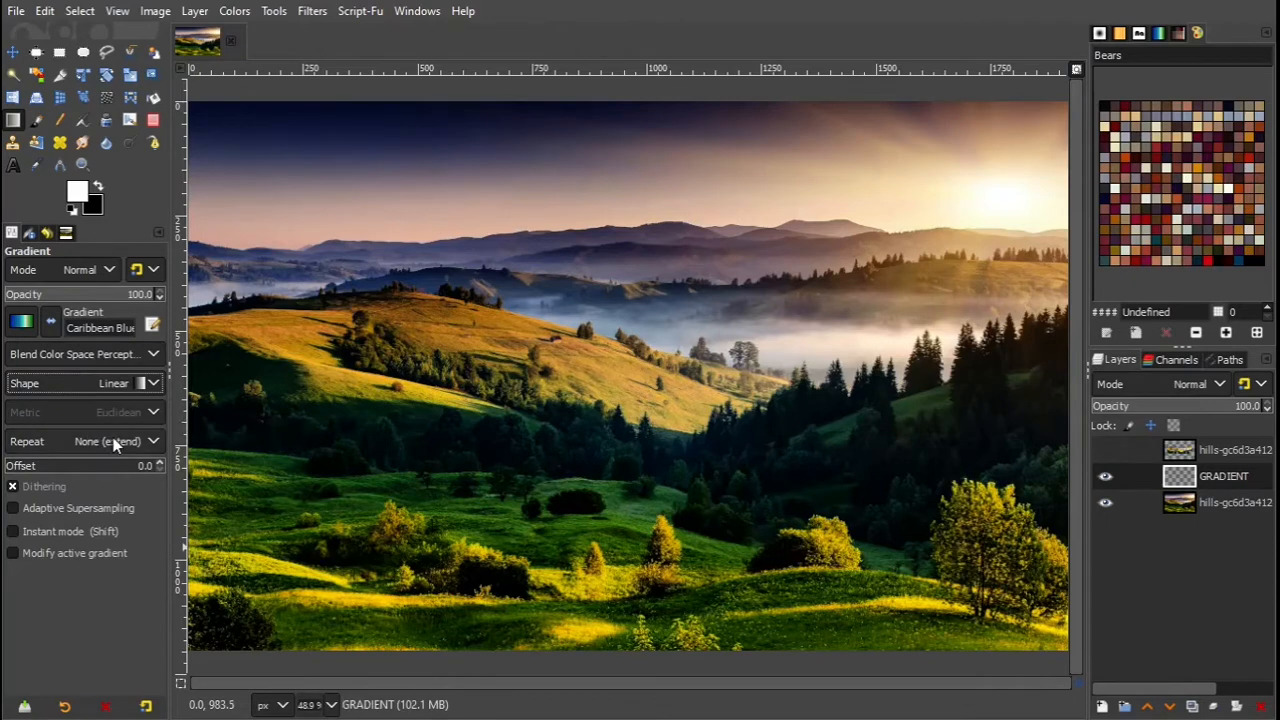
left_click(112, 438)
left_click(110, 466)
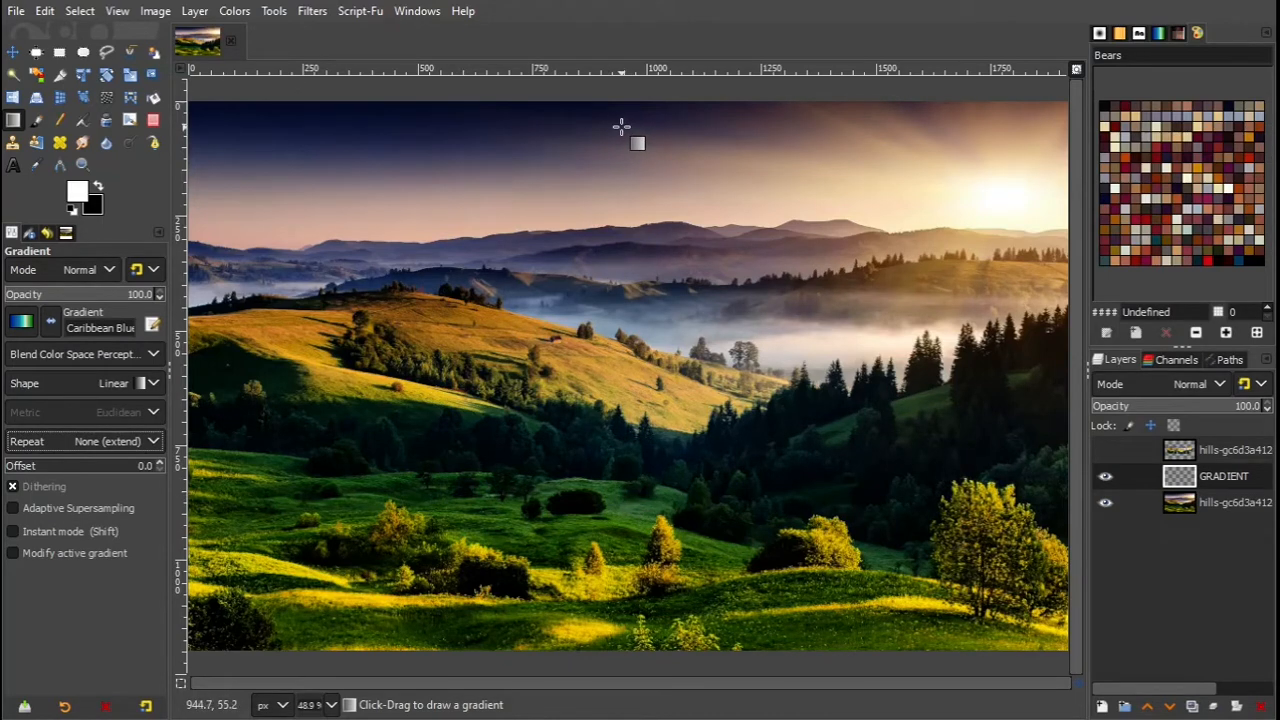
Step: Draw the gradient vertically from near the image's upper edge to near its lower edge and set the GRADIENT layer's opacity to 90
left_click_drag(621, 127, 621, 598)
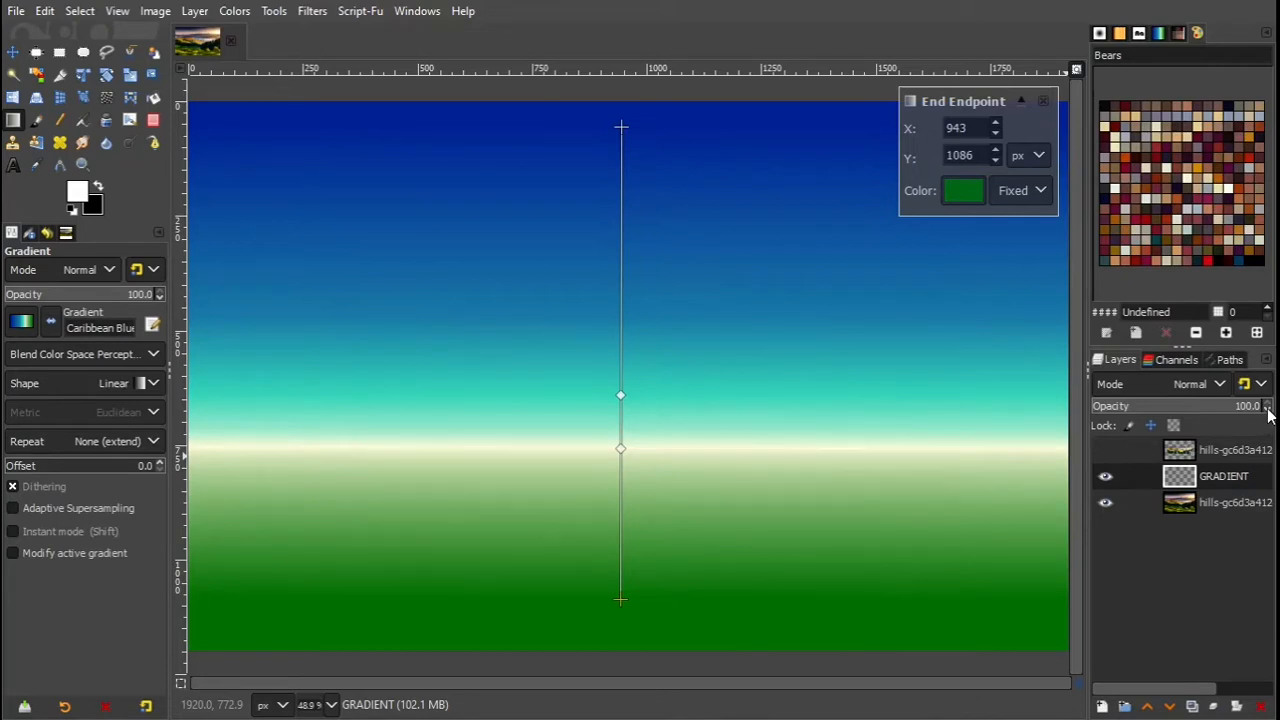
scroll(1268, 416, "down", 5)
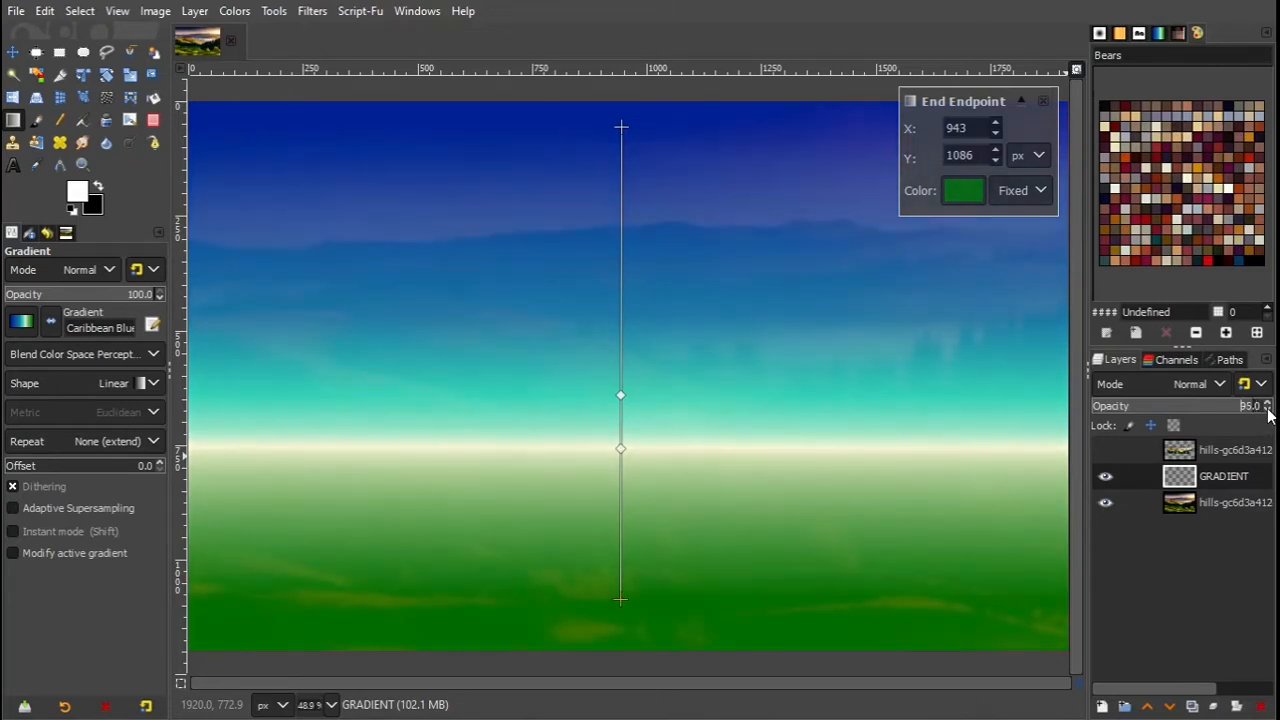
scroll(1268, 416, "down", 5)
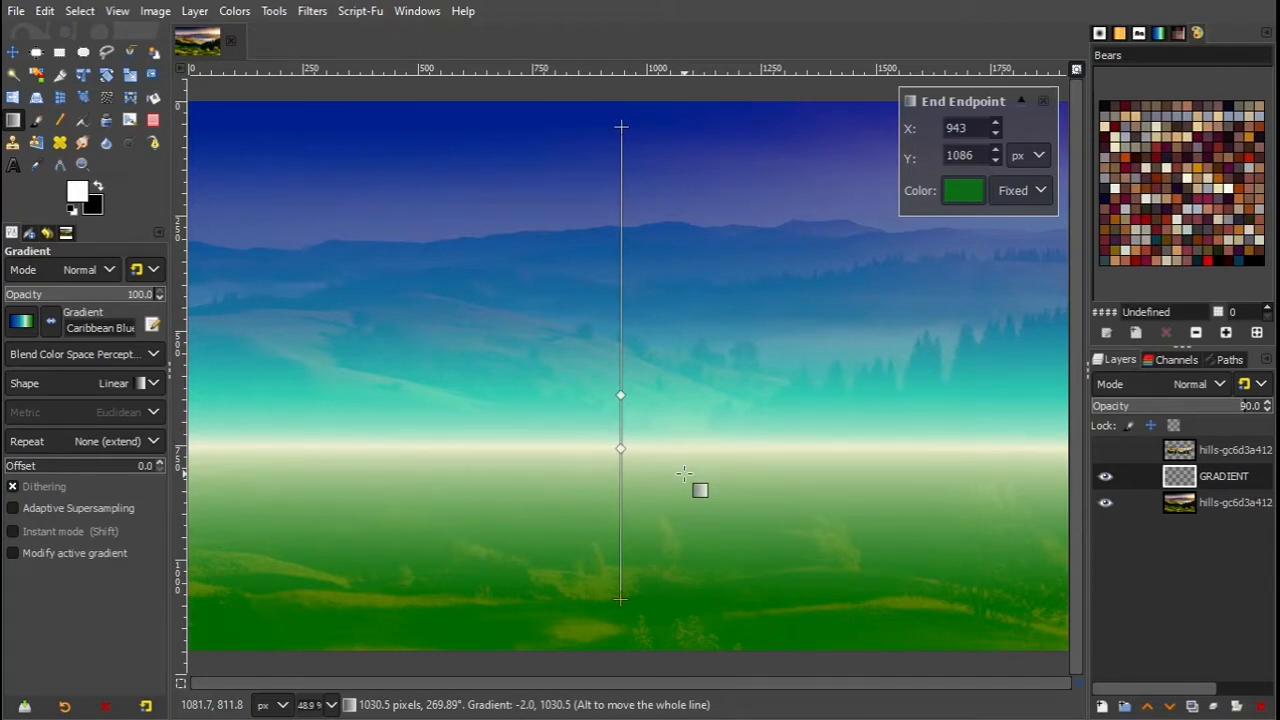
Step: Add and shift colour stops along the gradient line to spread the turquoise and cream bands upward, with a green stop at 90.67, and apply the gradient
left_click_drag(620, 396, 620, 282)
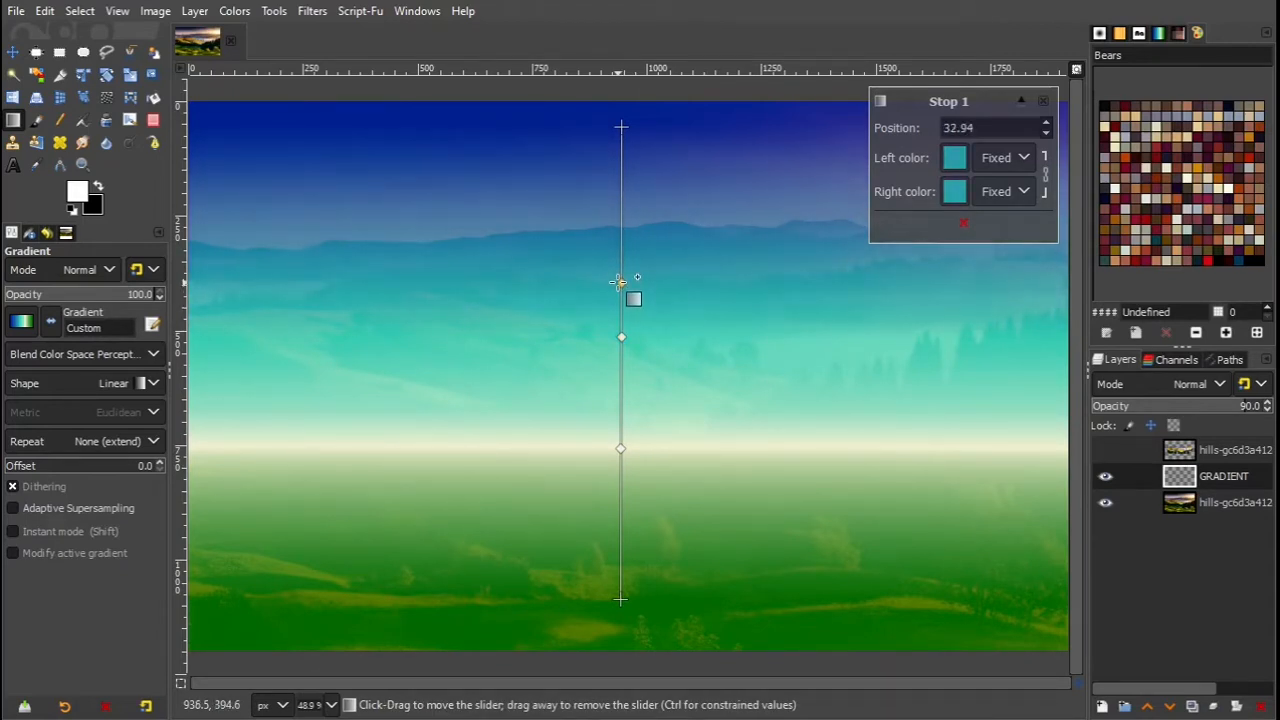
left_click(620, 451)
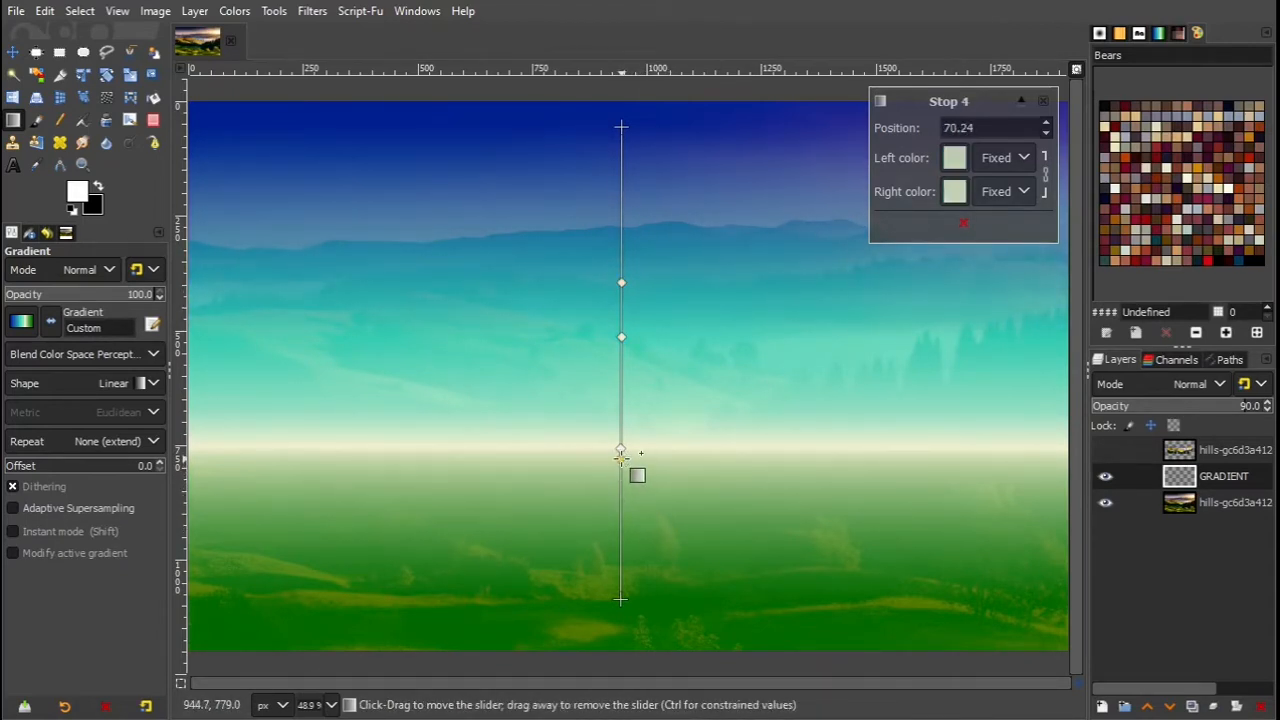
left_click_drag(620, 457, 620, 405)
left_click(620, 168)
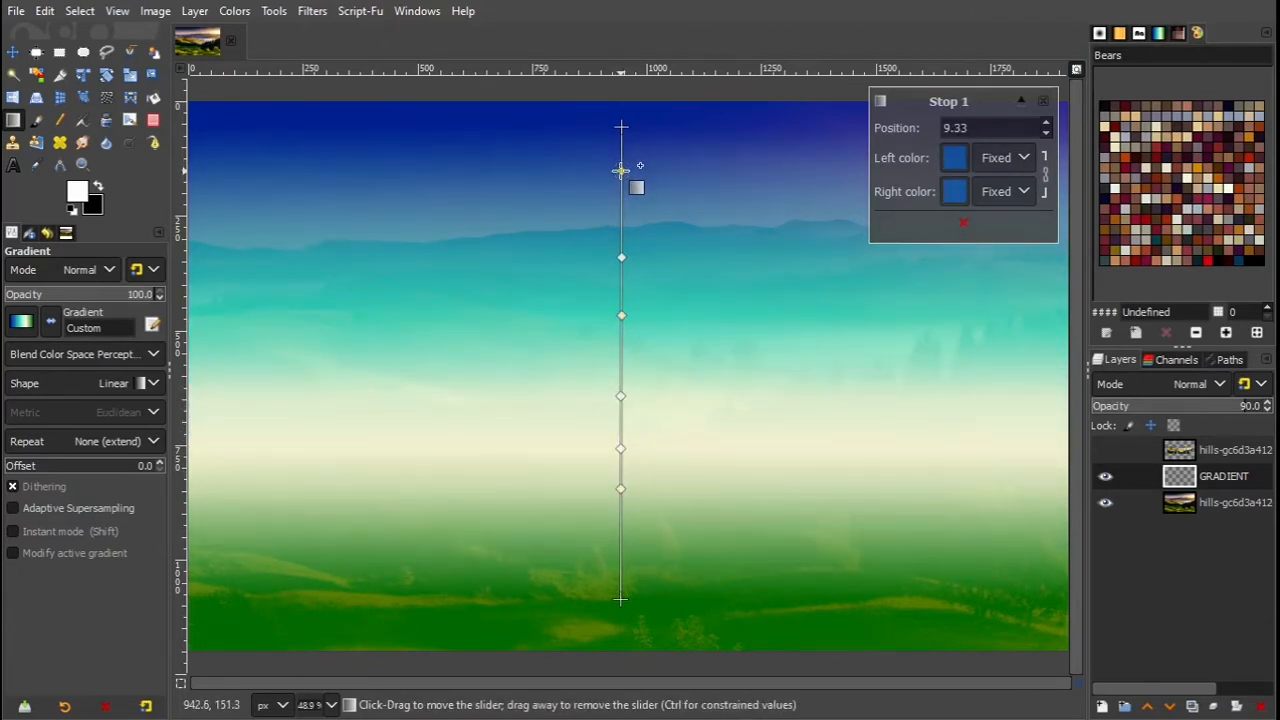
left_click_drag(620, 170, 620, 190)
left_click(621, 557)
left_click_drag(621, 557, 621, 555)
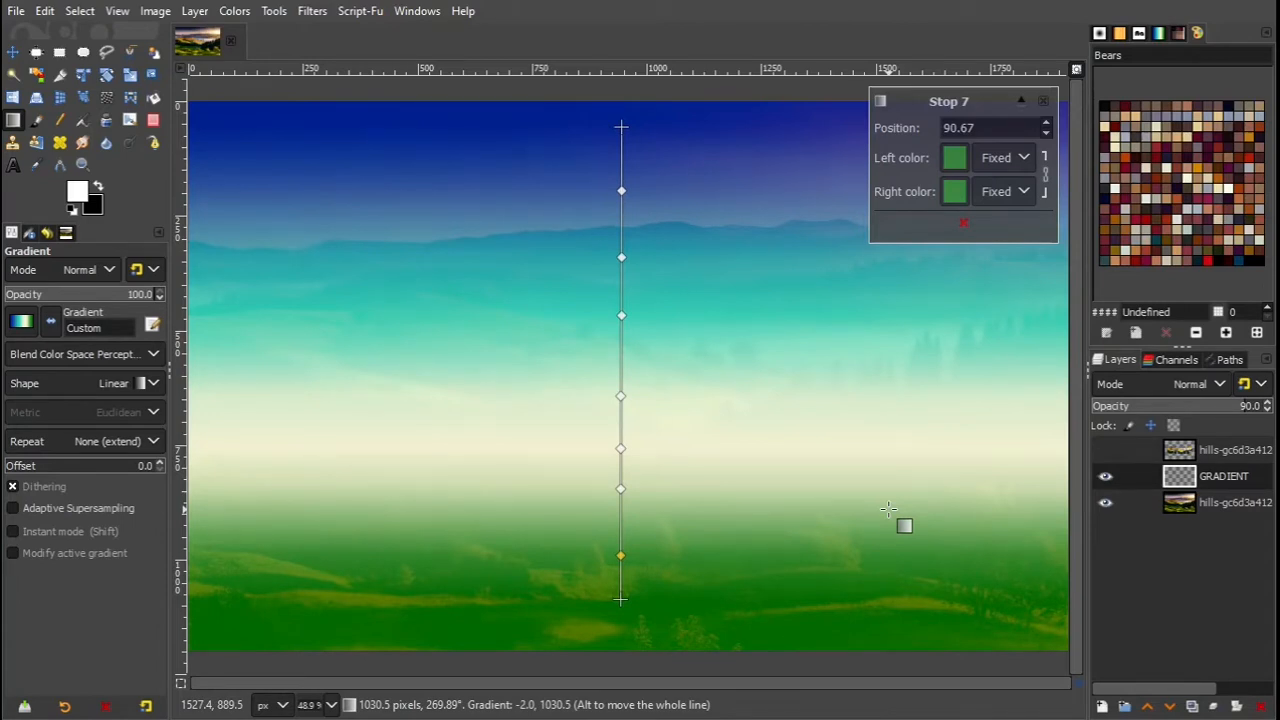
key("Return")
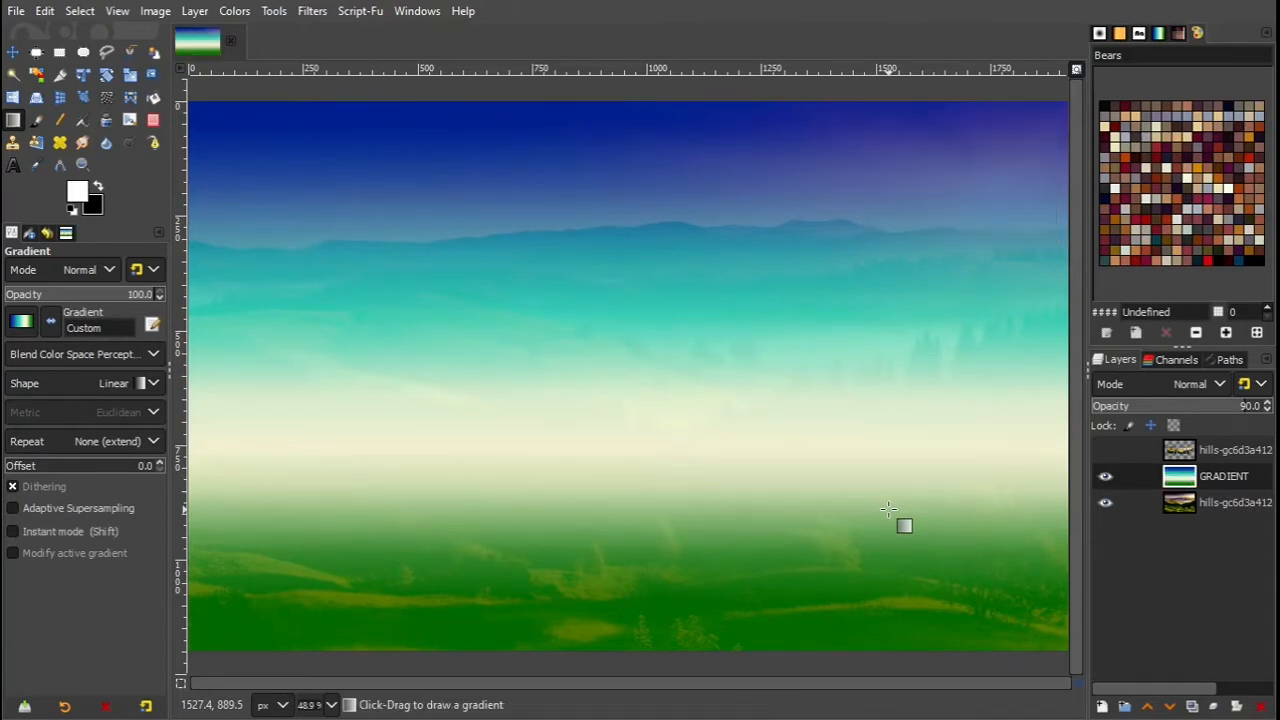
Step: Show the letter-shaped hills layer and add a transparent layer named STROKE at the top of the layer stack
key("m")
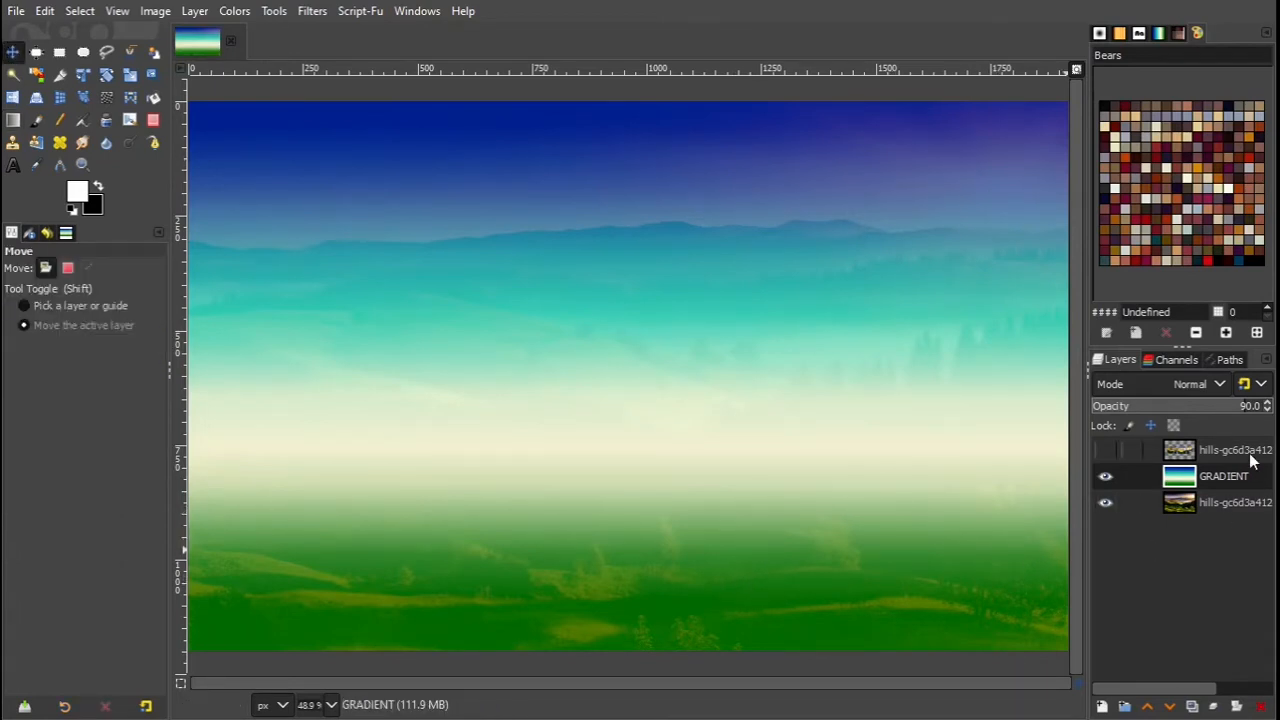
left_click(1105, 451)
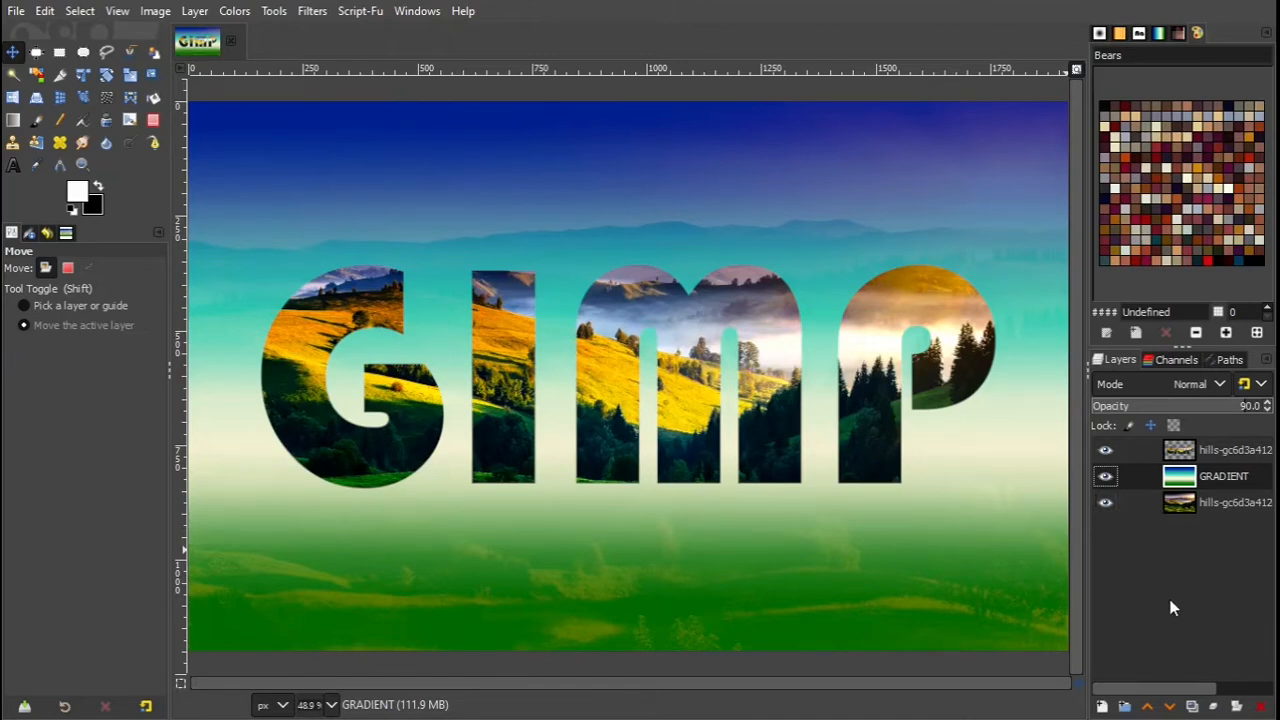
left_click(1101, 706)
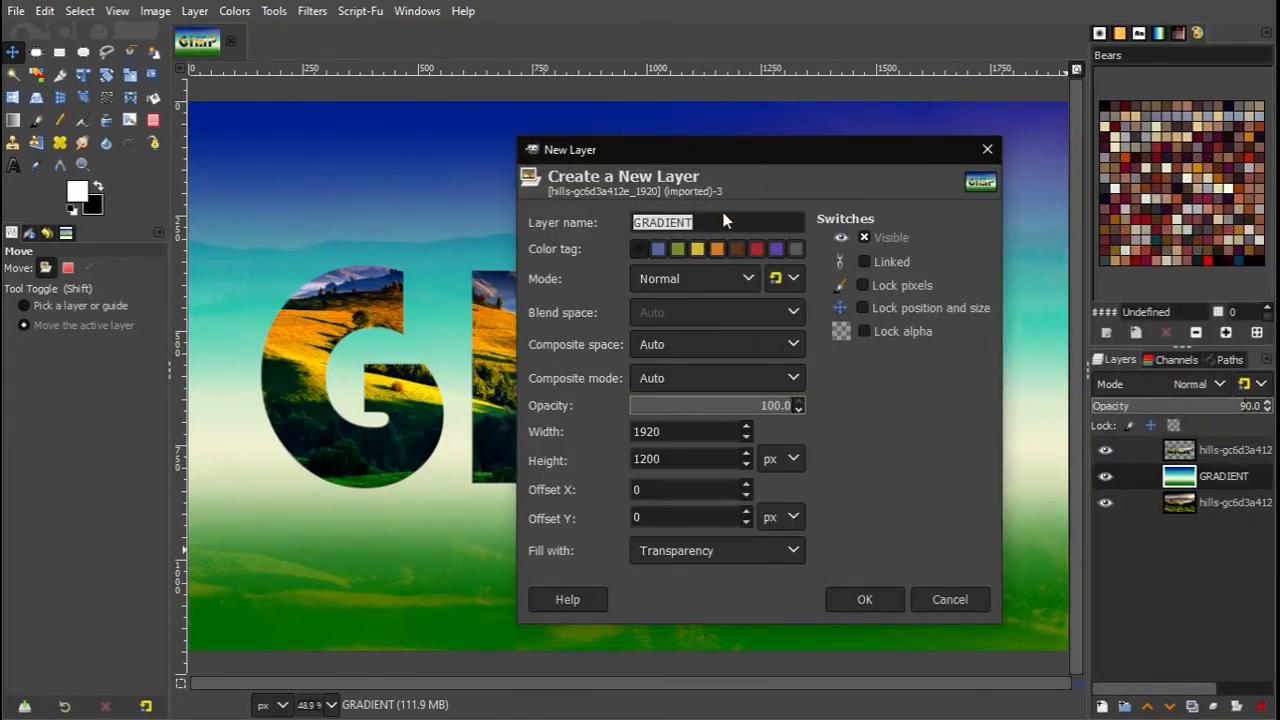
type("STROKE")
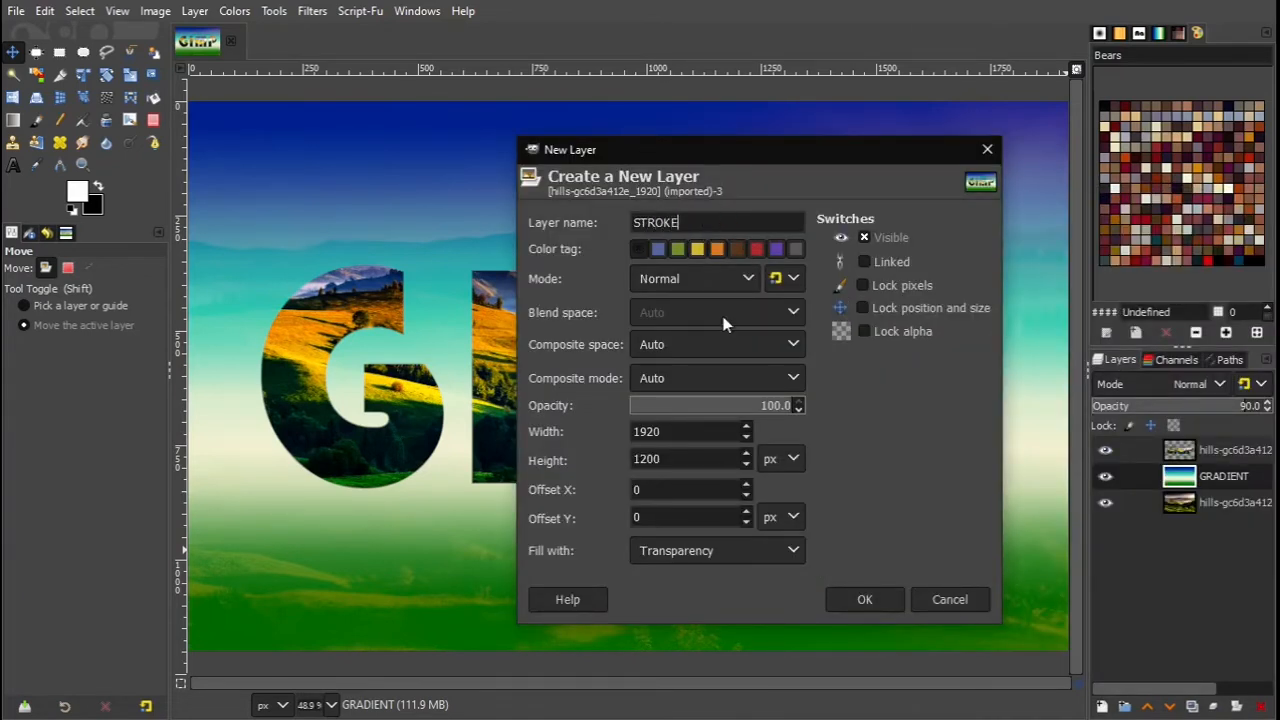
left_click(865, 600)
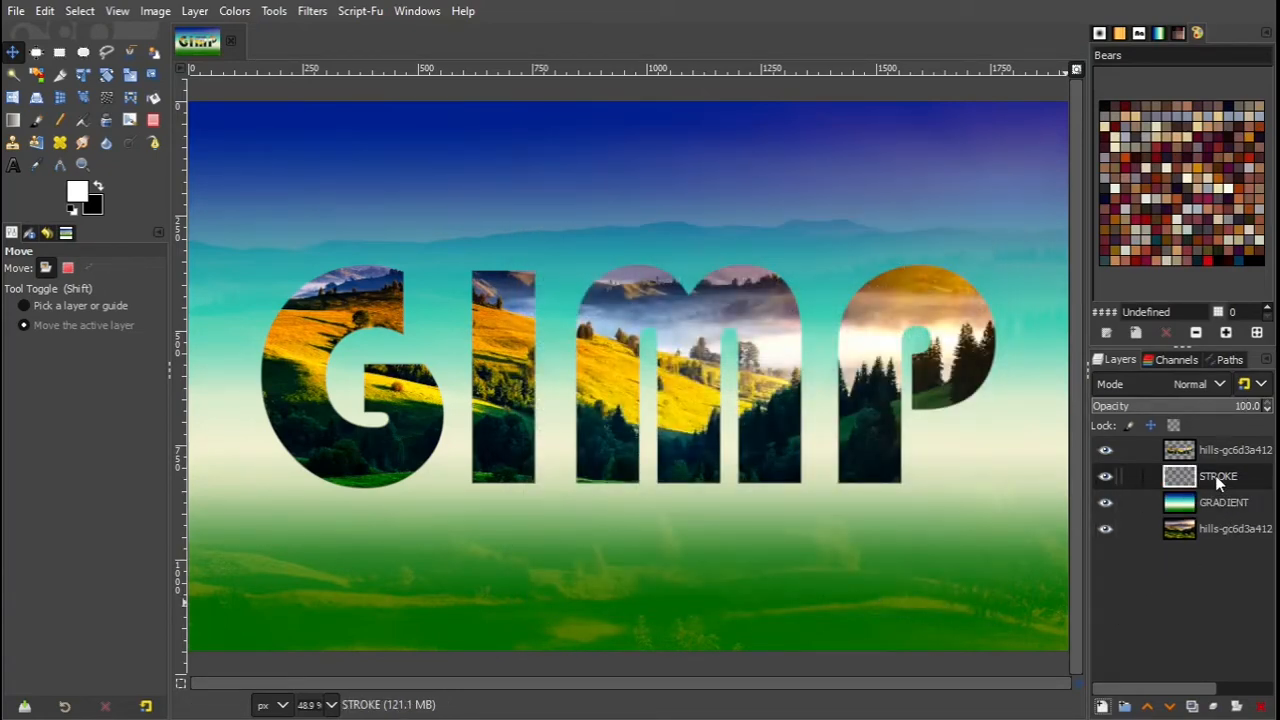
left_click_drag(1218, 483, 1218, 452)
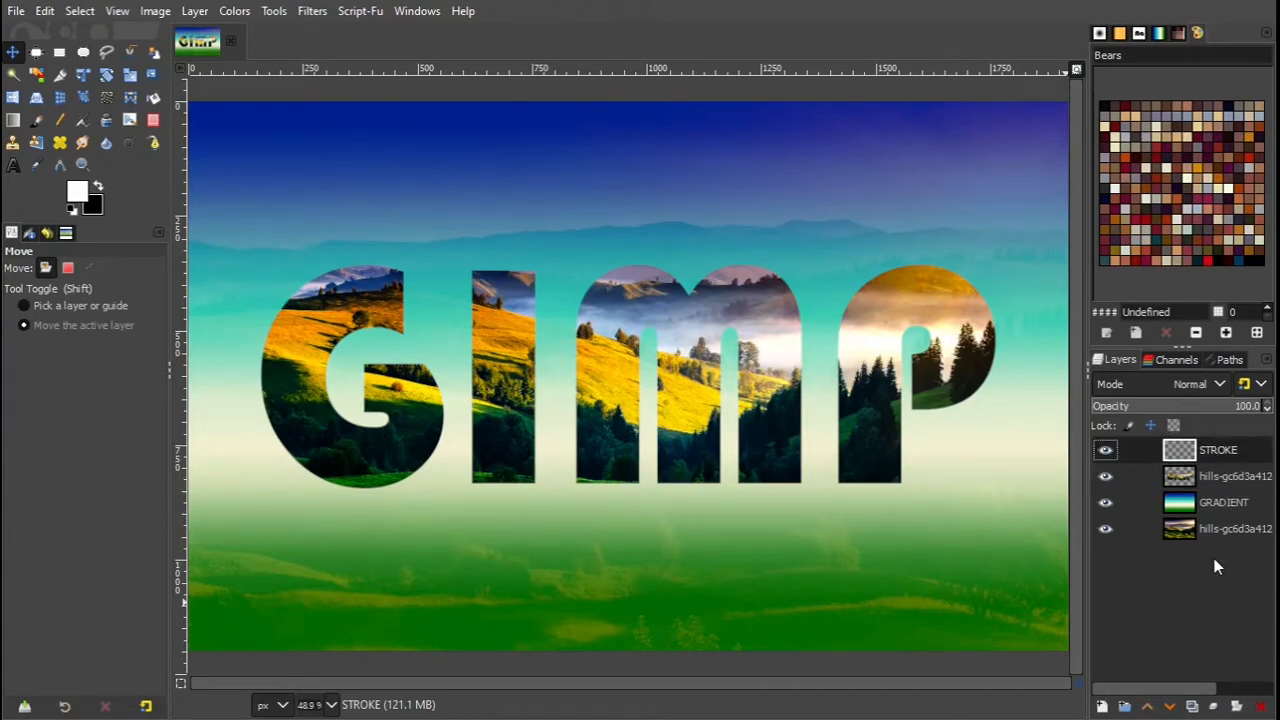
Step: Make black the foreground colour and select the letter shapes from the letter-shaped layer's alpha, with the STROKE layer active
left_click(99, 188)
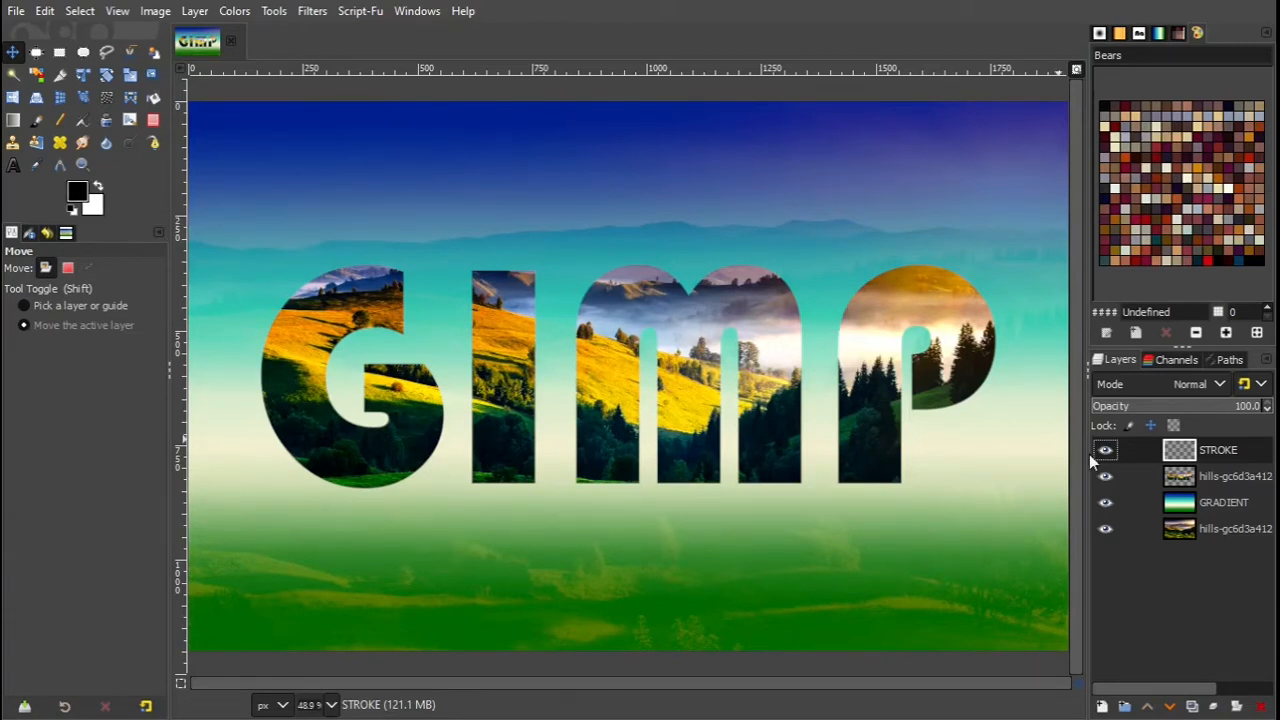
right_click(1216, 477)
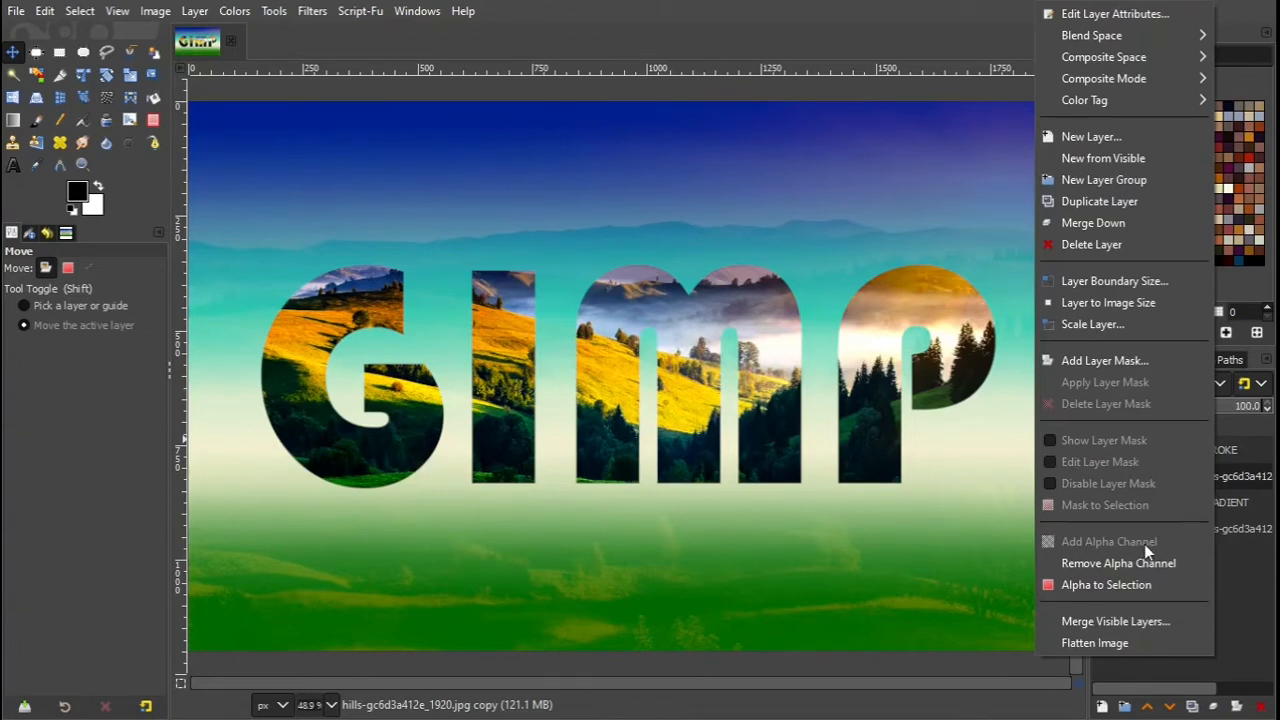
left_click(1117, 585)
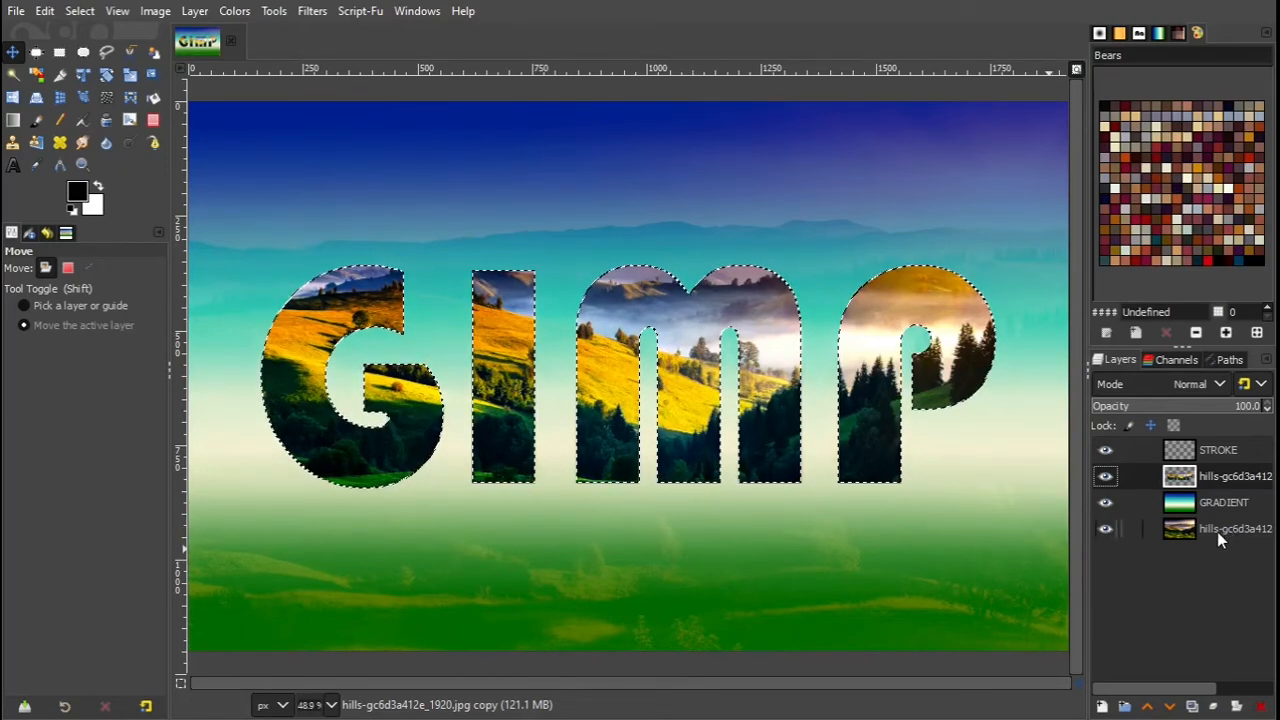
left_click(1229, 453)
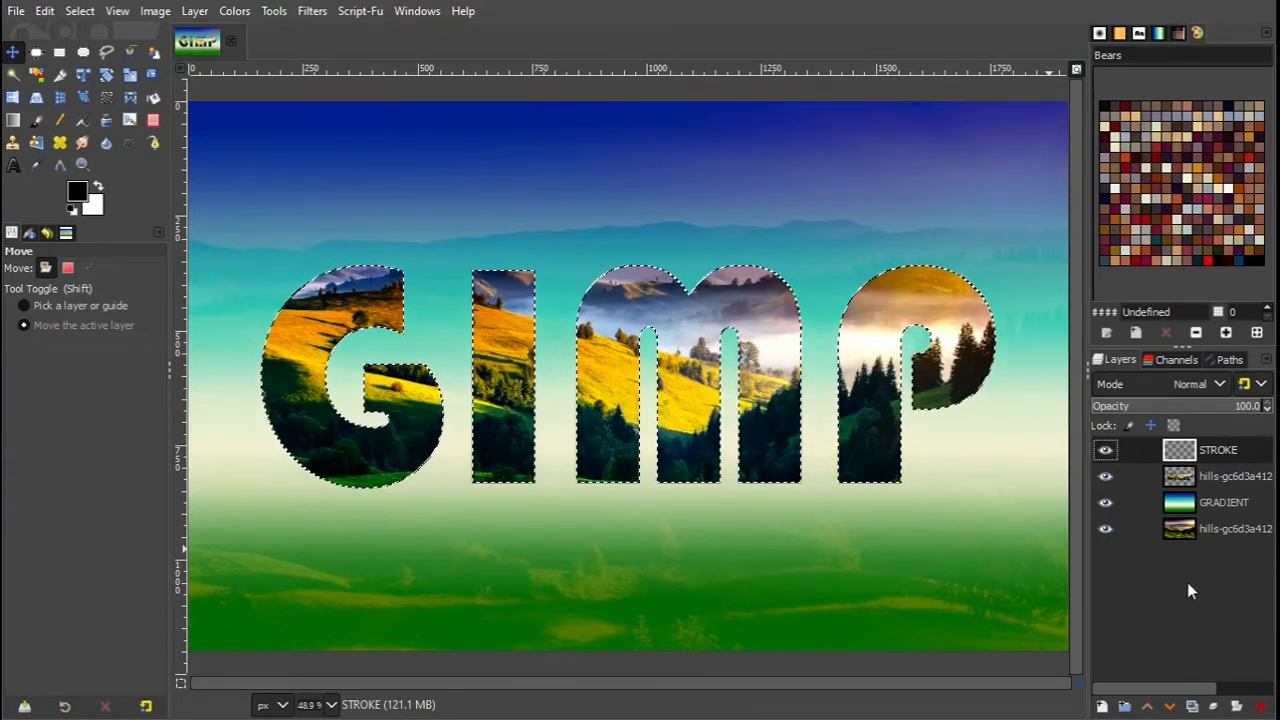
Step: Stroke the letter selection on the STROKE layer with a 10 px solid black line and clear the selection
left_click(45, 11)
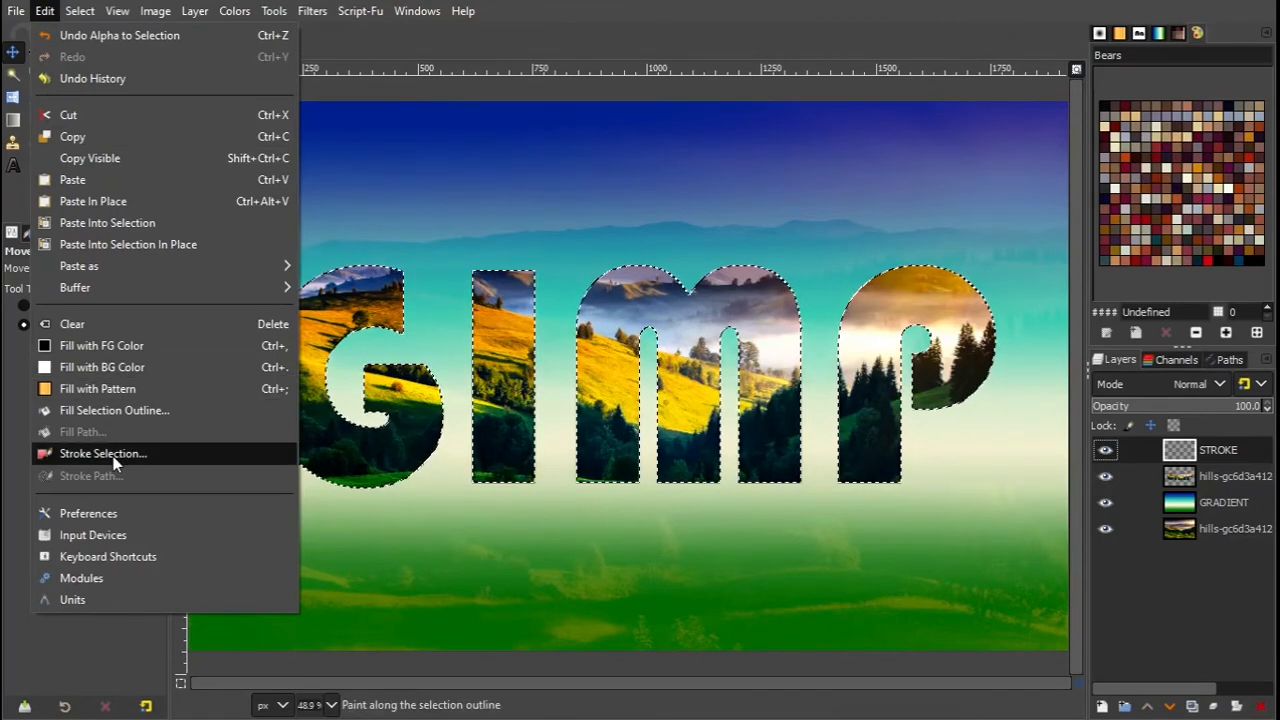
left_click(172, 456)
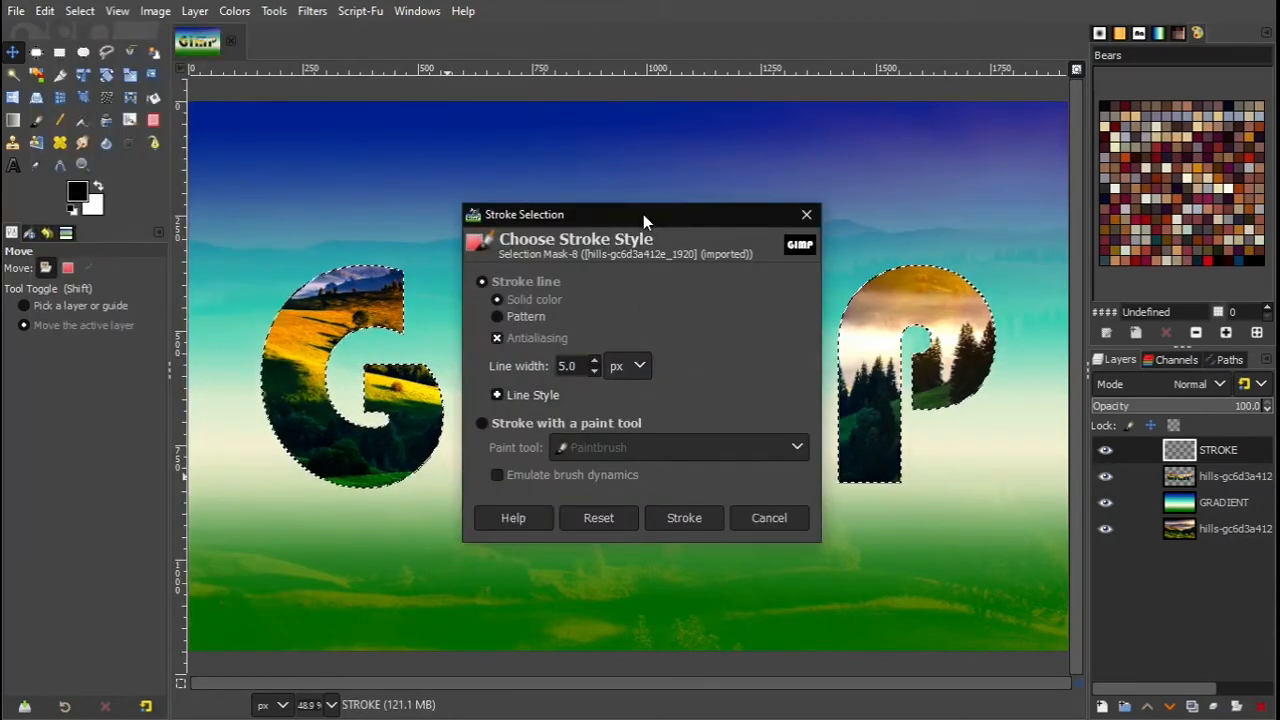
mouse_move(643, 214)
left_mouse_down()
mouse_move(876, 164)
mouse_move(887, 187)
left_mouse_up()
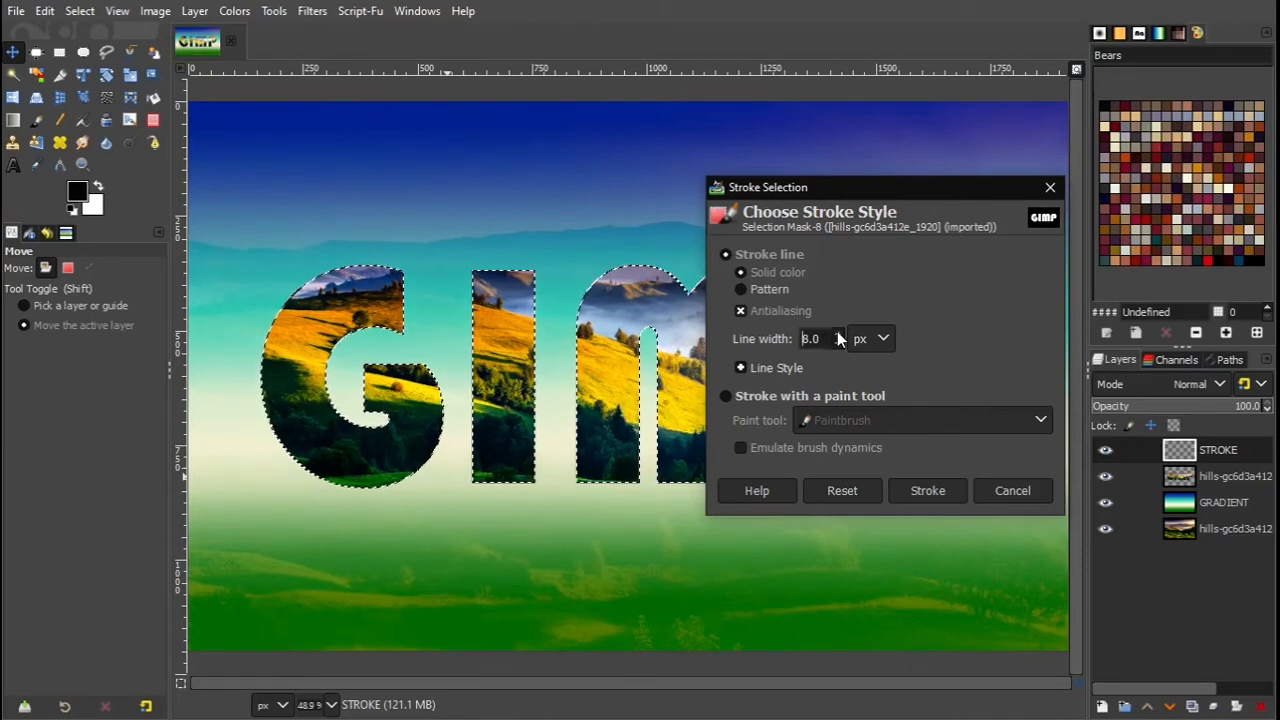
scroll(837, 336, "up", 5)
left_click(870, 338)
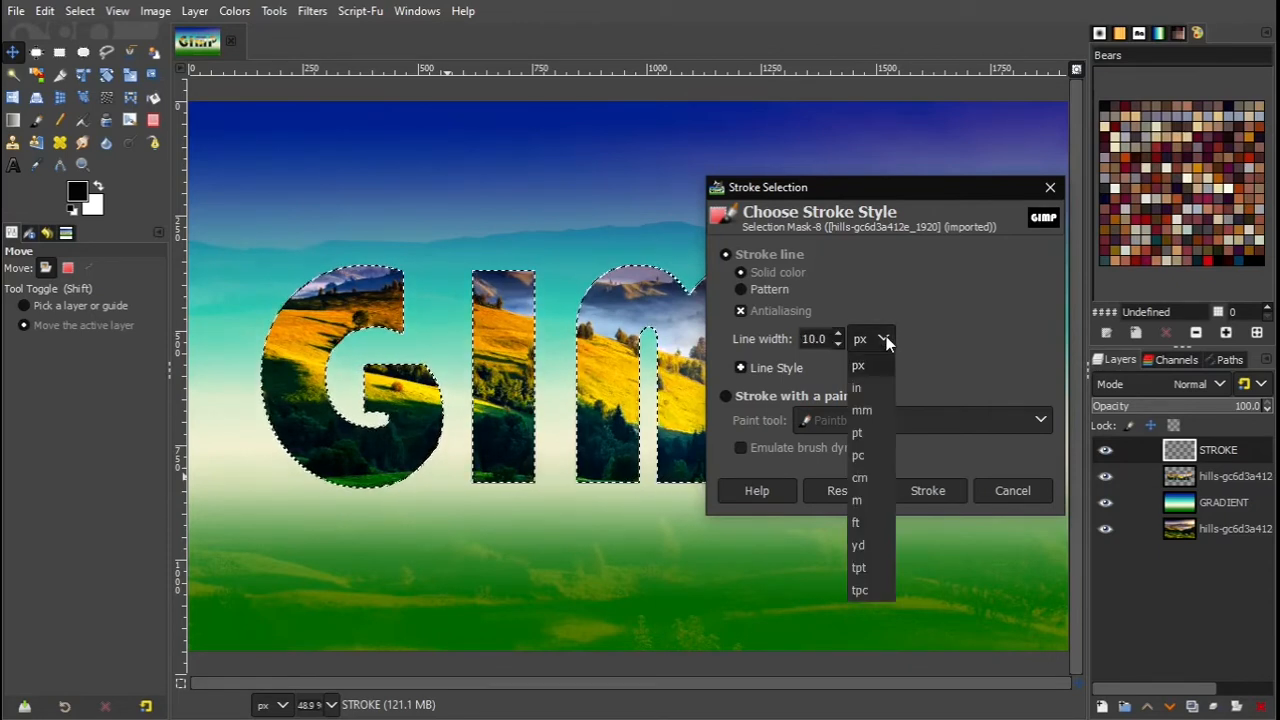
left_click(870, 338)
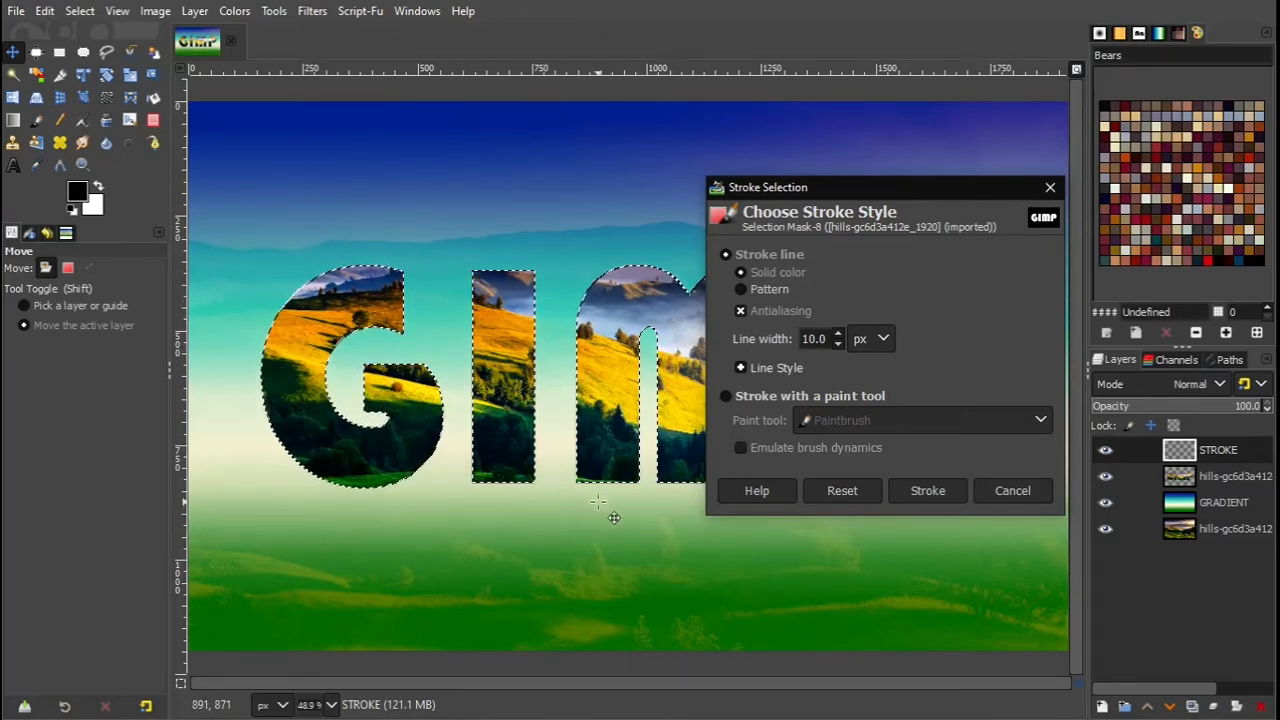
left_click(928, 491)
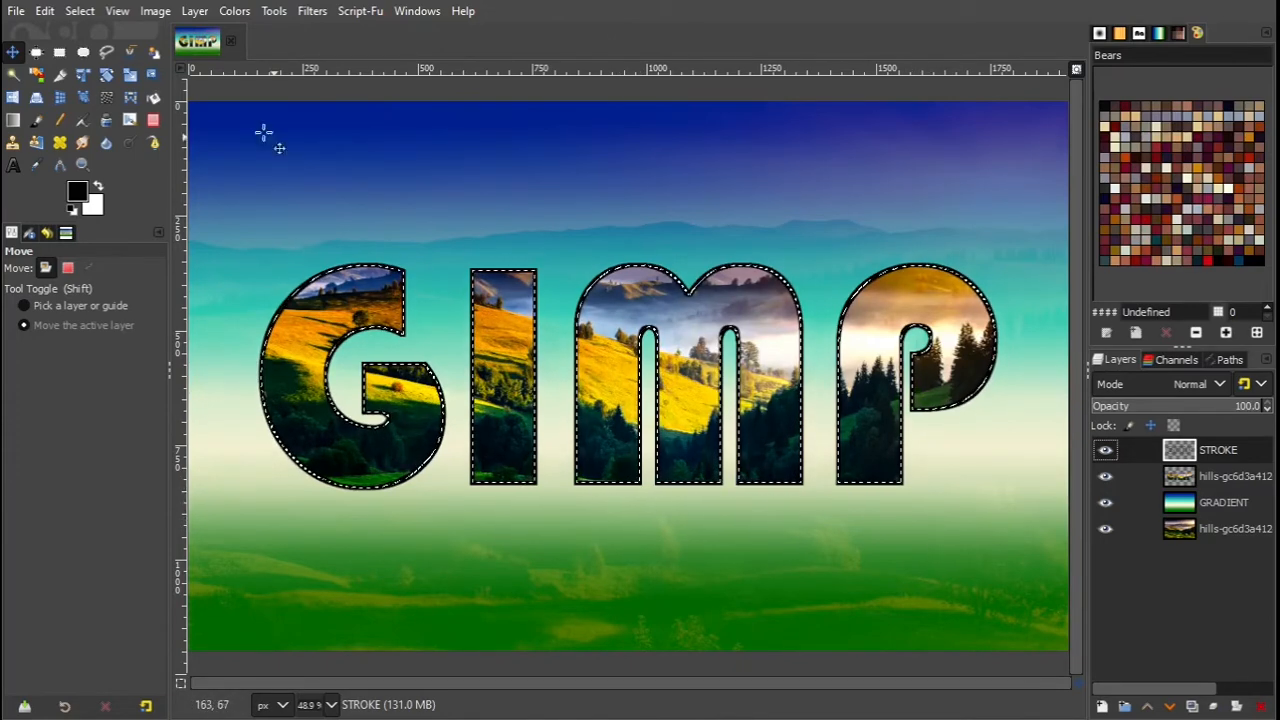
left_click(80, 11)
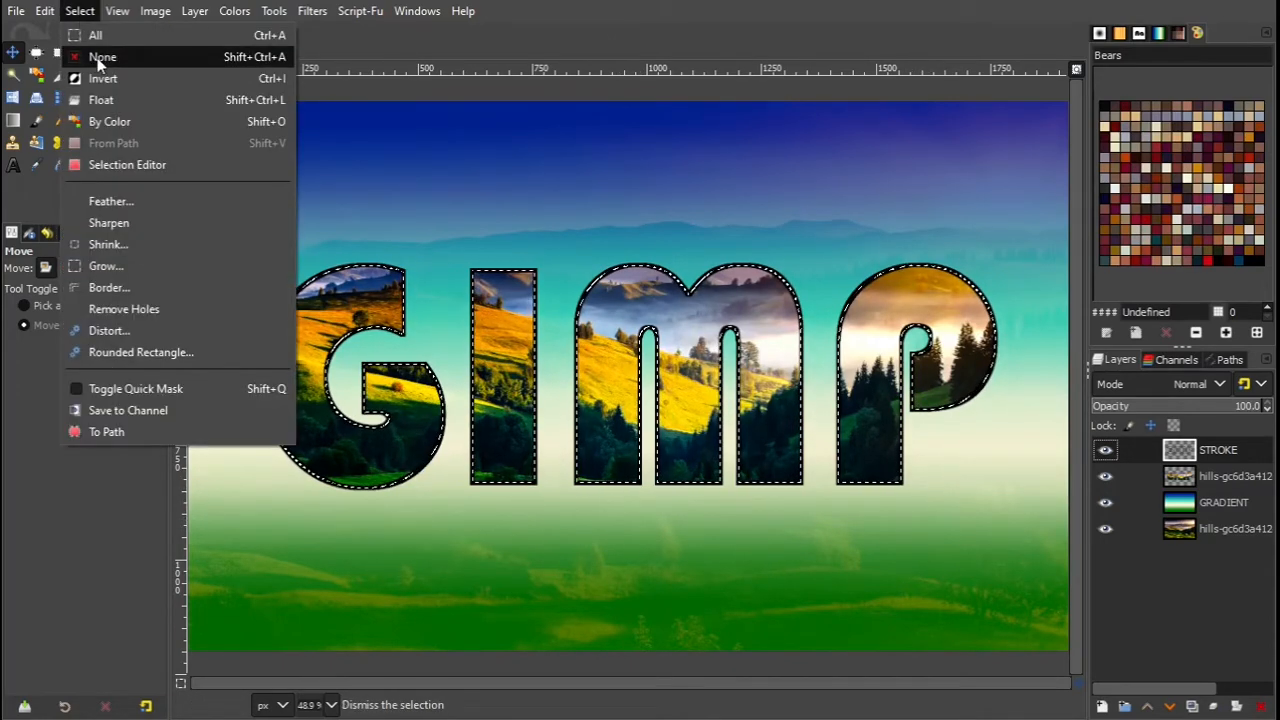
left_click(95, 58)
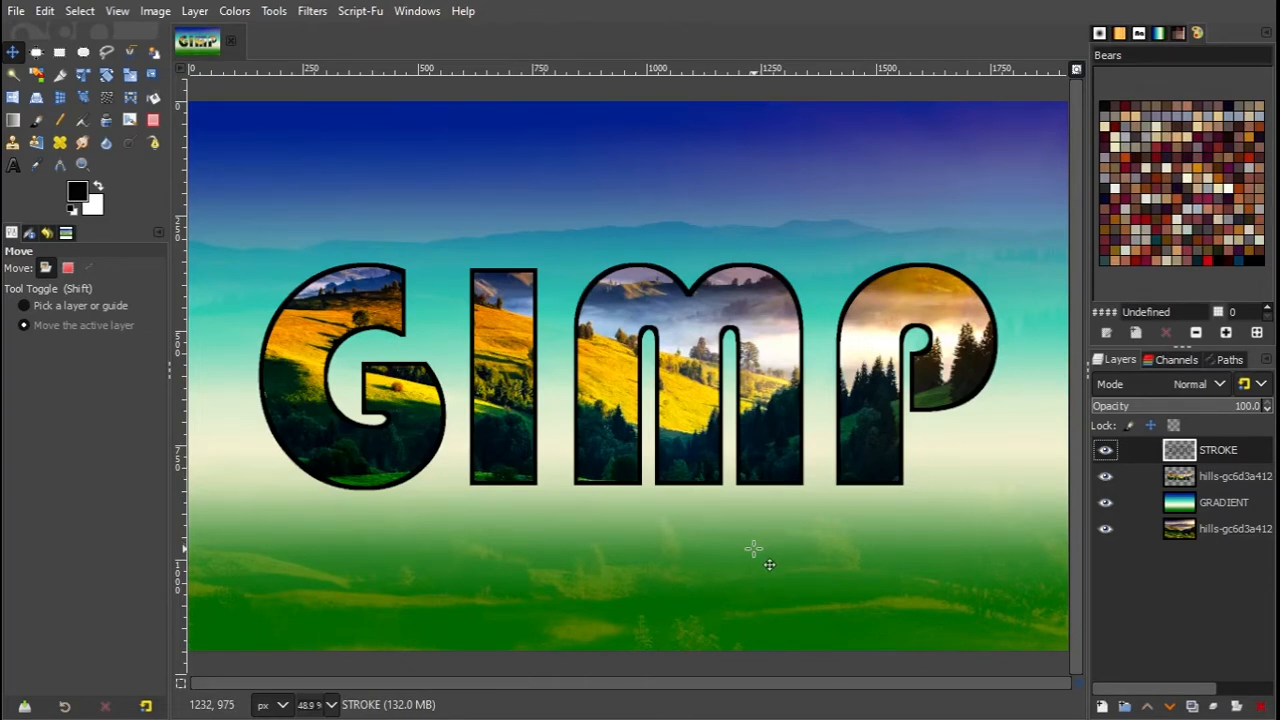
Step: Add a transparent layer named GLOW and place it between the letter-shaped hills layer and the GRADIENT layer
left_click(1101, 706)
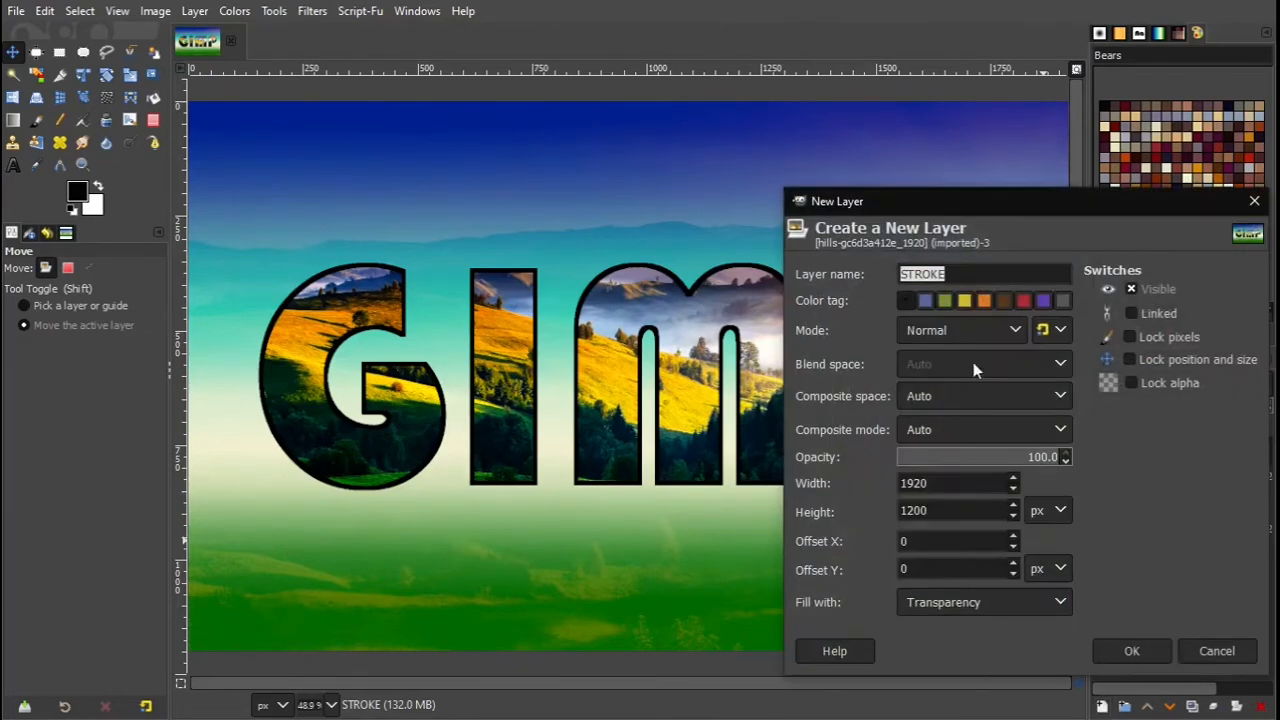
left_click_drag(920, 212, 758, 188)
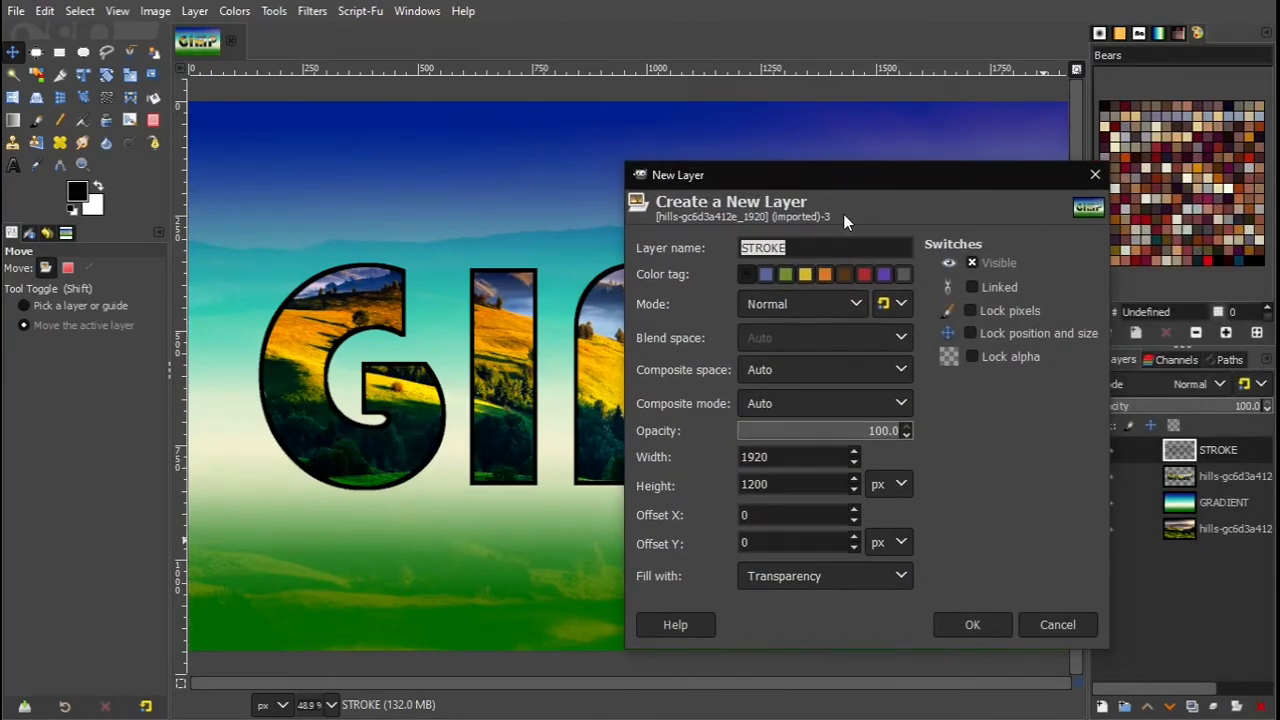
type("GLOW")
left_click(985, 625)
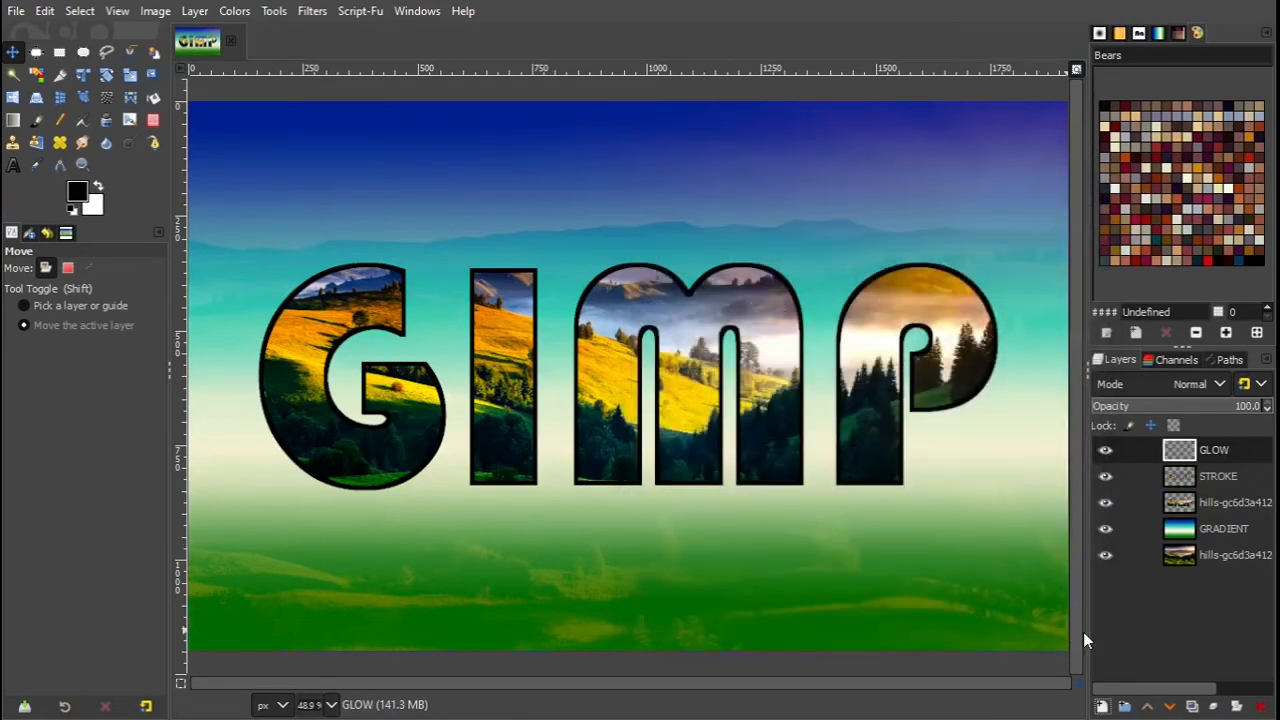
left_click(1221, 453)
left_click_drag(1221, 453, 1220, 517)
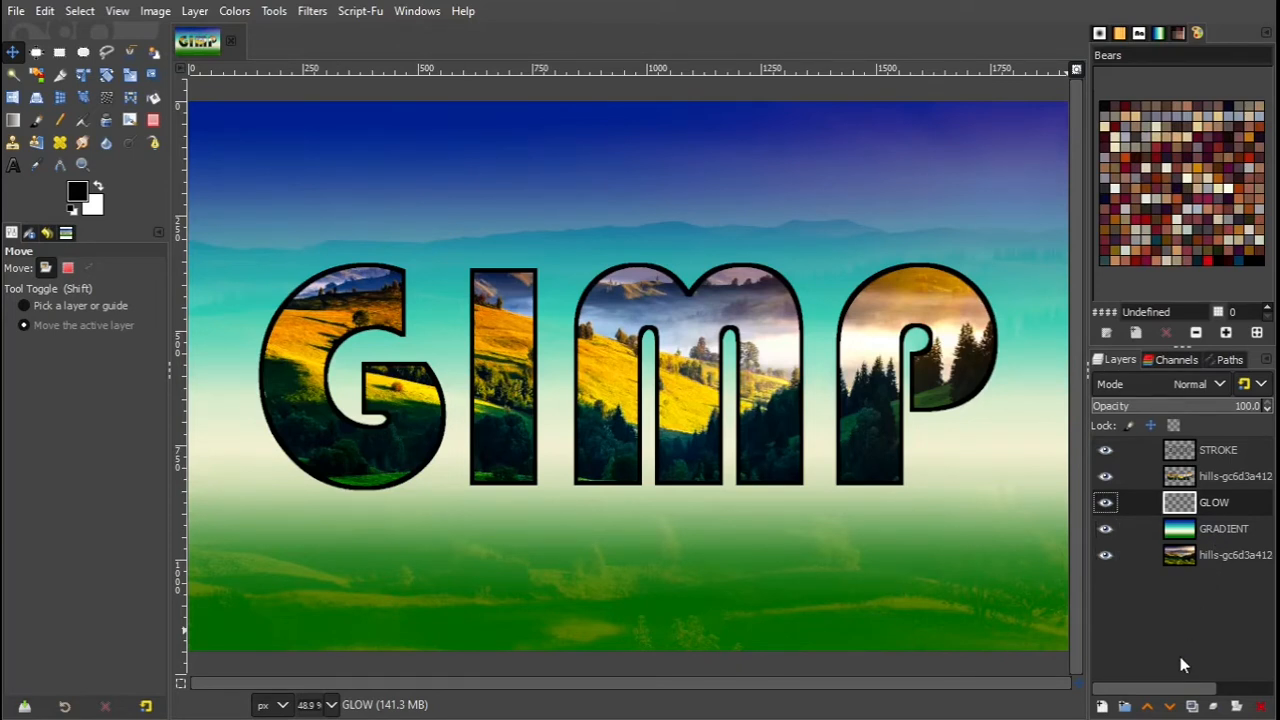
Step: Select the letter shapes from the letter-shaped hills layer's alpha, activate the GLOW layer and make white the foreground colour
right_click(1218, 475)
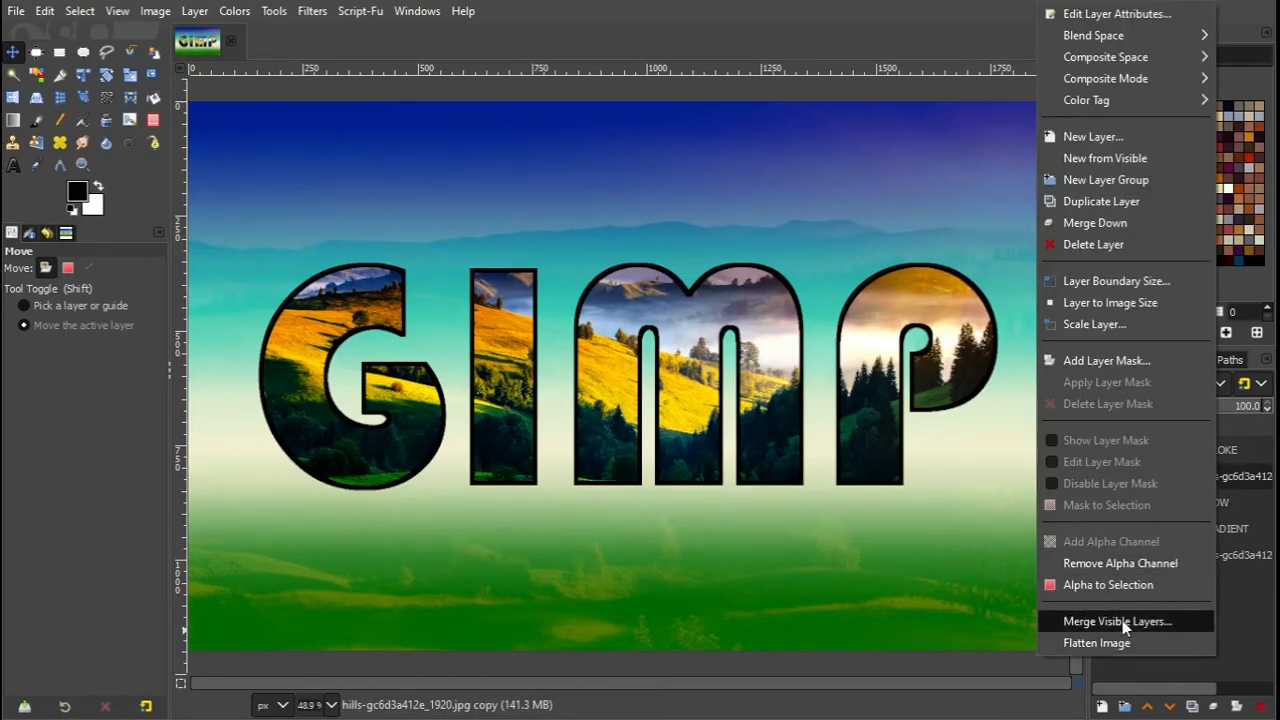
left_click(1126, 585)
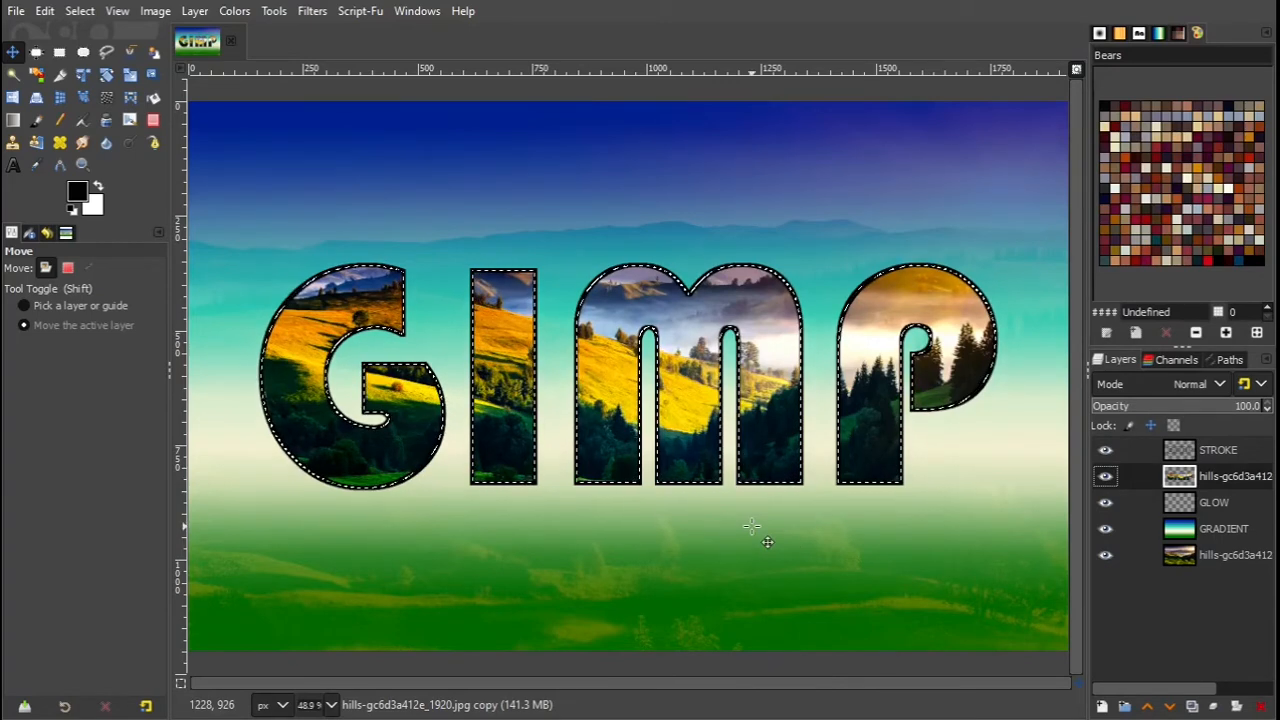
left_click(1224, 503)
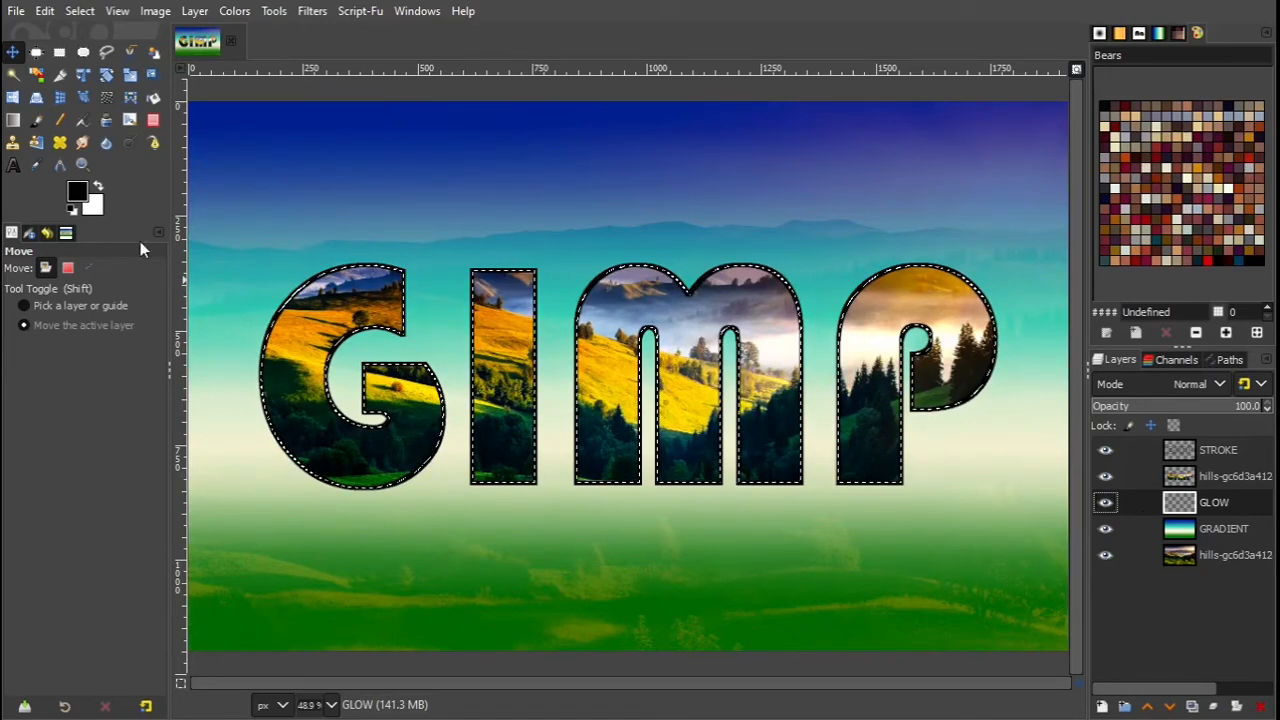
left_click(98, 188)
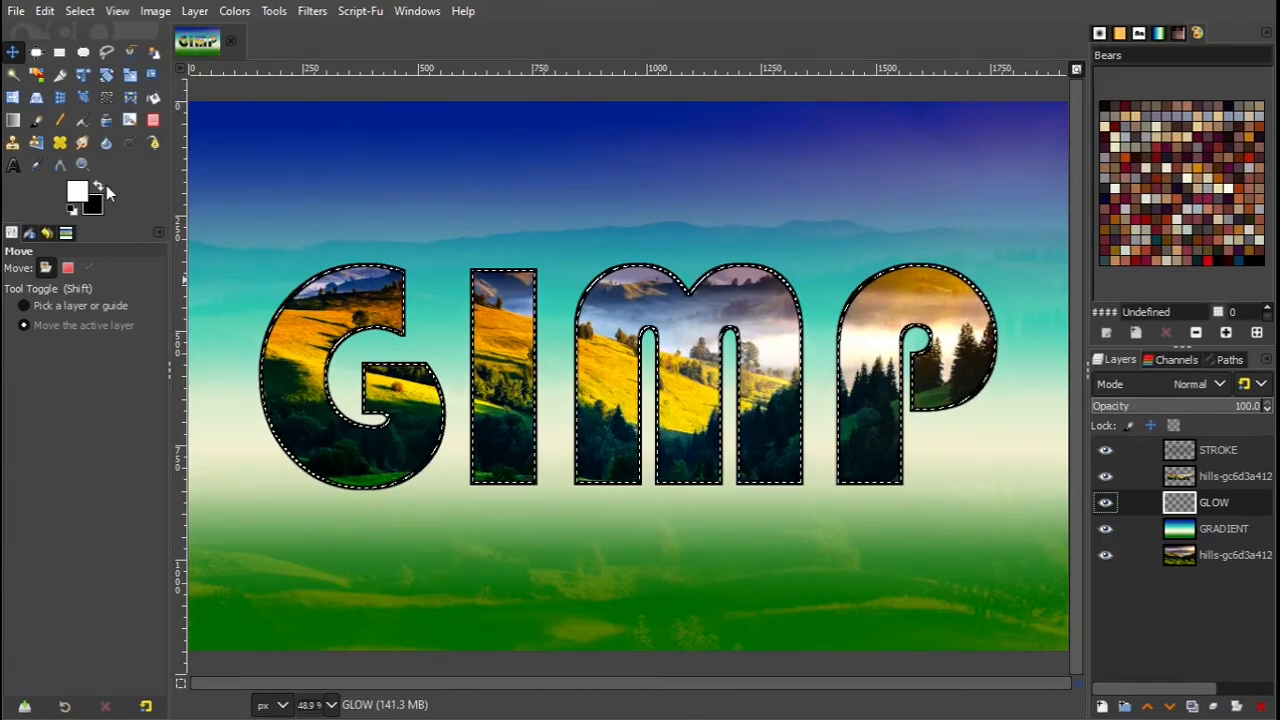
Step: Stroke the letter selection on the GLOW layer with a 20 px solid white line and clear the selection
left_click(44, 11)
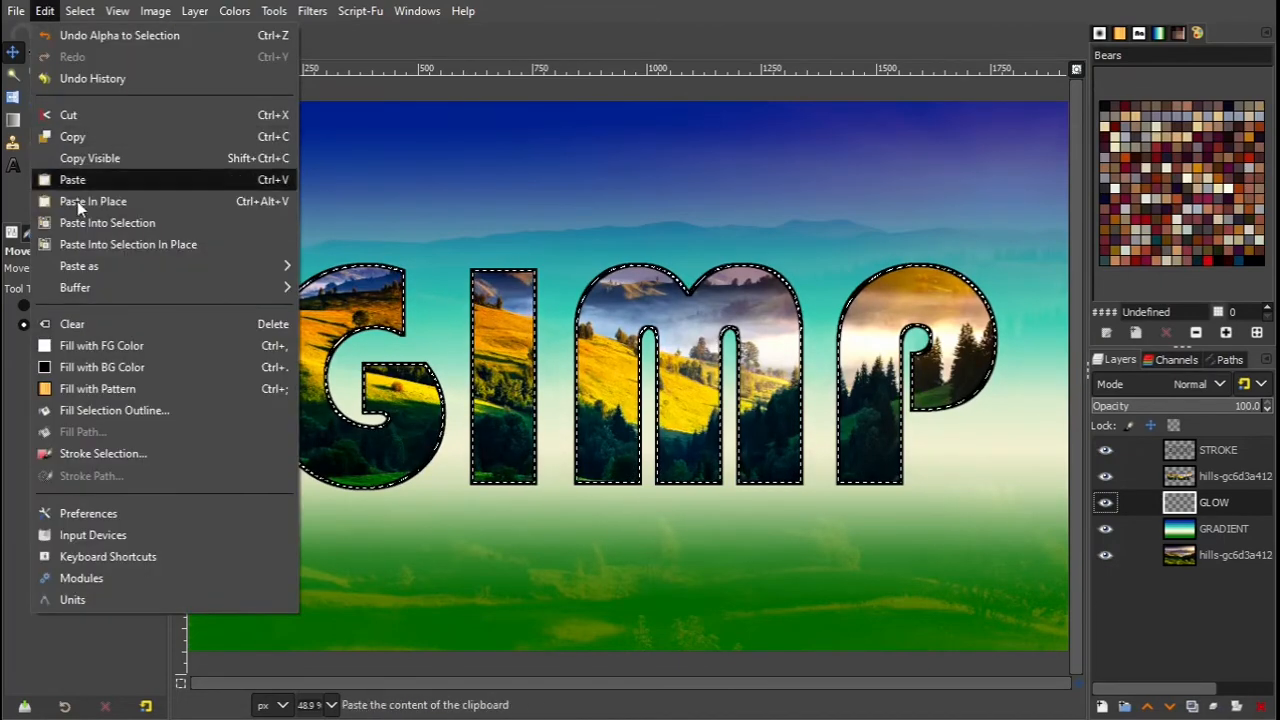
left_click(103, 453)
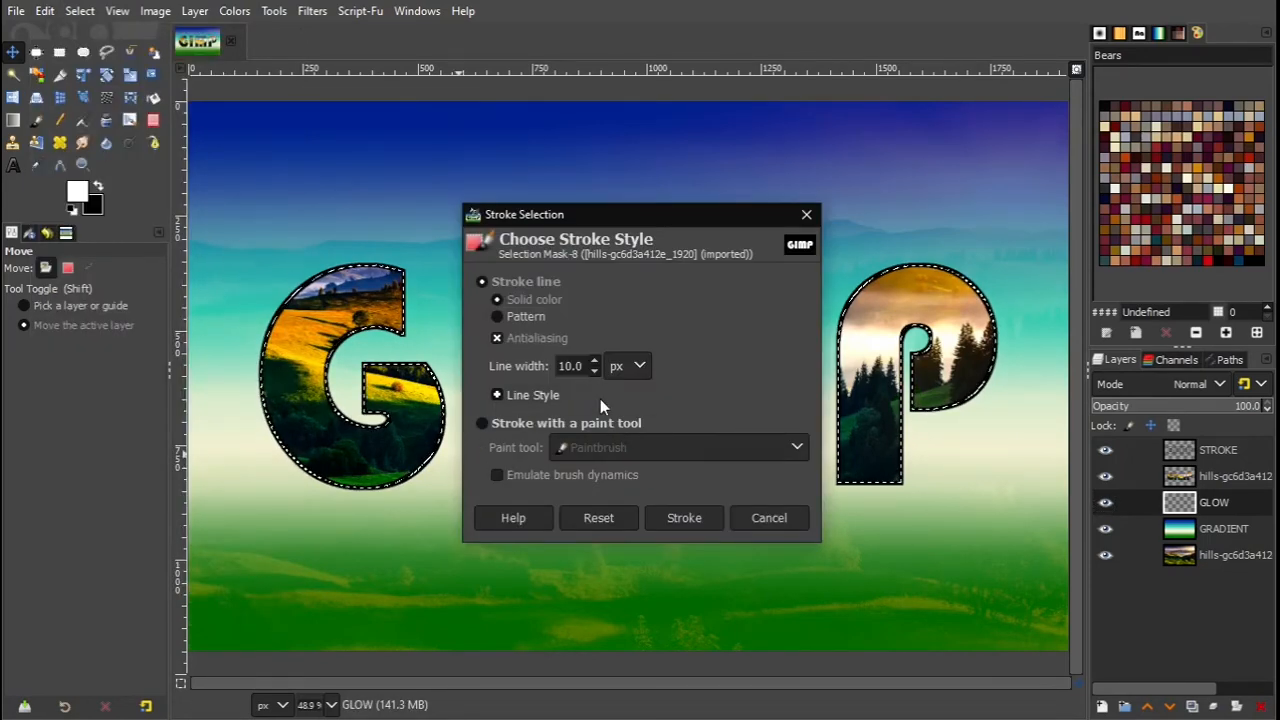
left_click(595, 361)
left_click(595, 361)
left_click(595, 361)
left_click(595, 361)
left_click(595, 361)
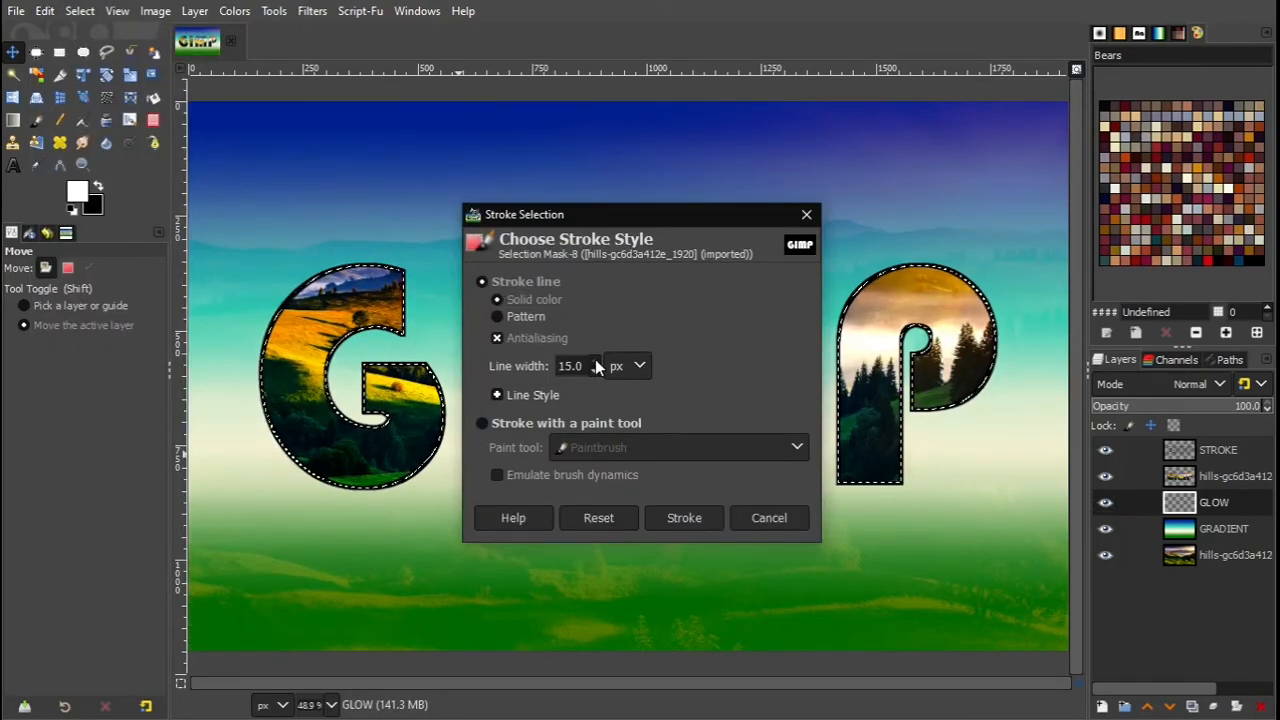
left_click(595, 361)
left_click(595, 361)
left_click(595, 361)
left_click(595, 361)
left_click(595, 361)
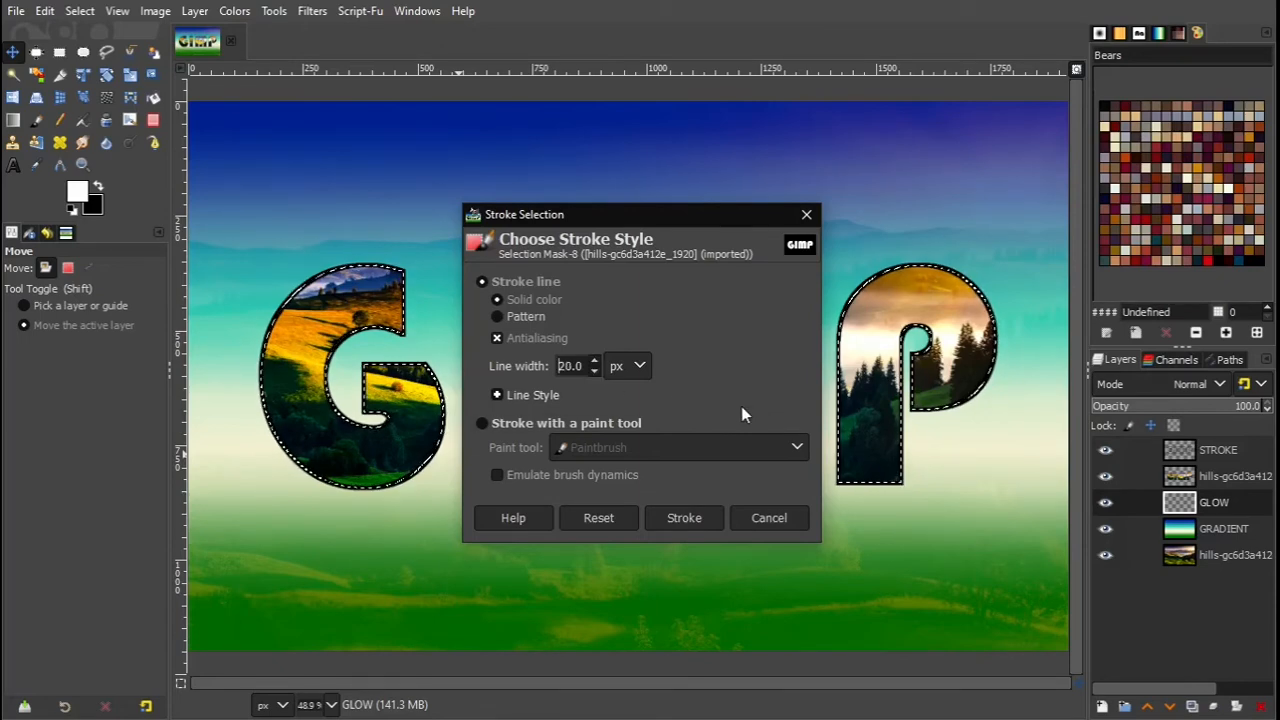
left_click(694, 519)
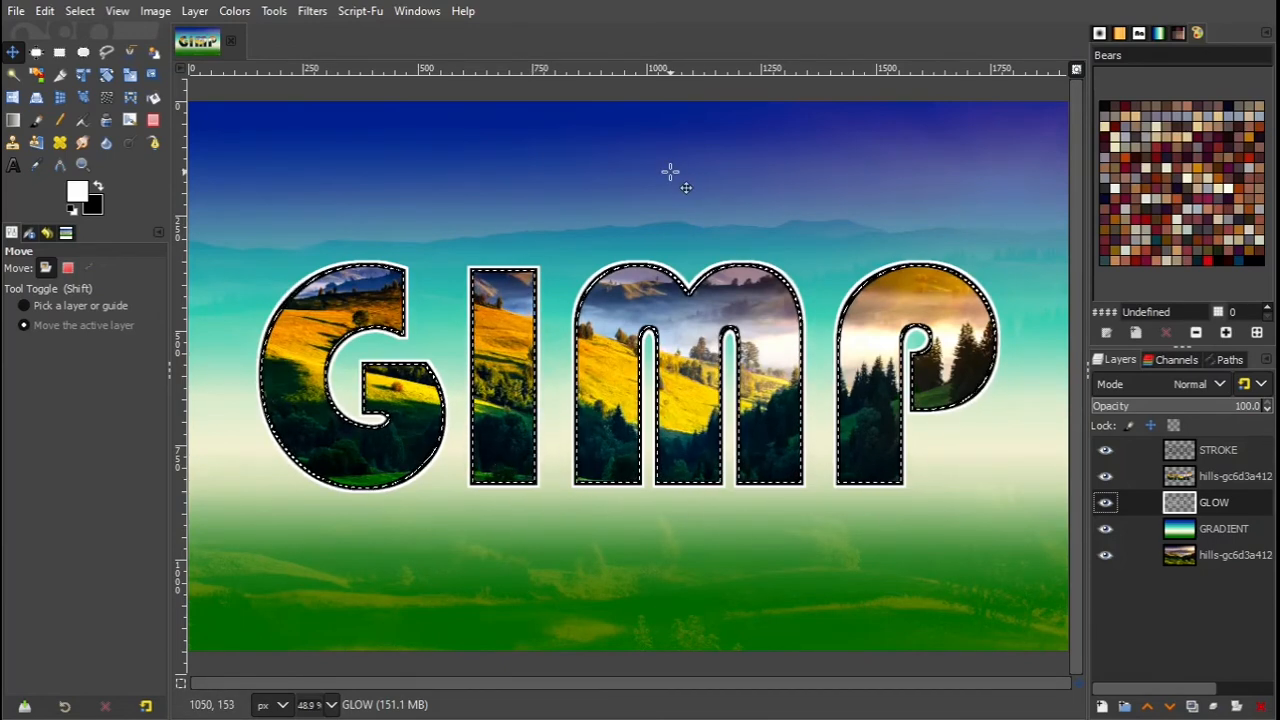
left_click(80, 10)
left_click(102, 57)
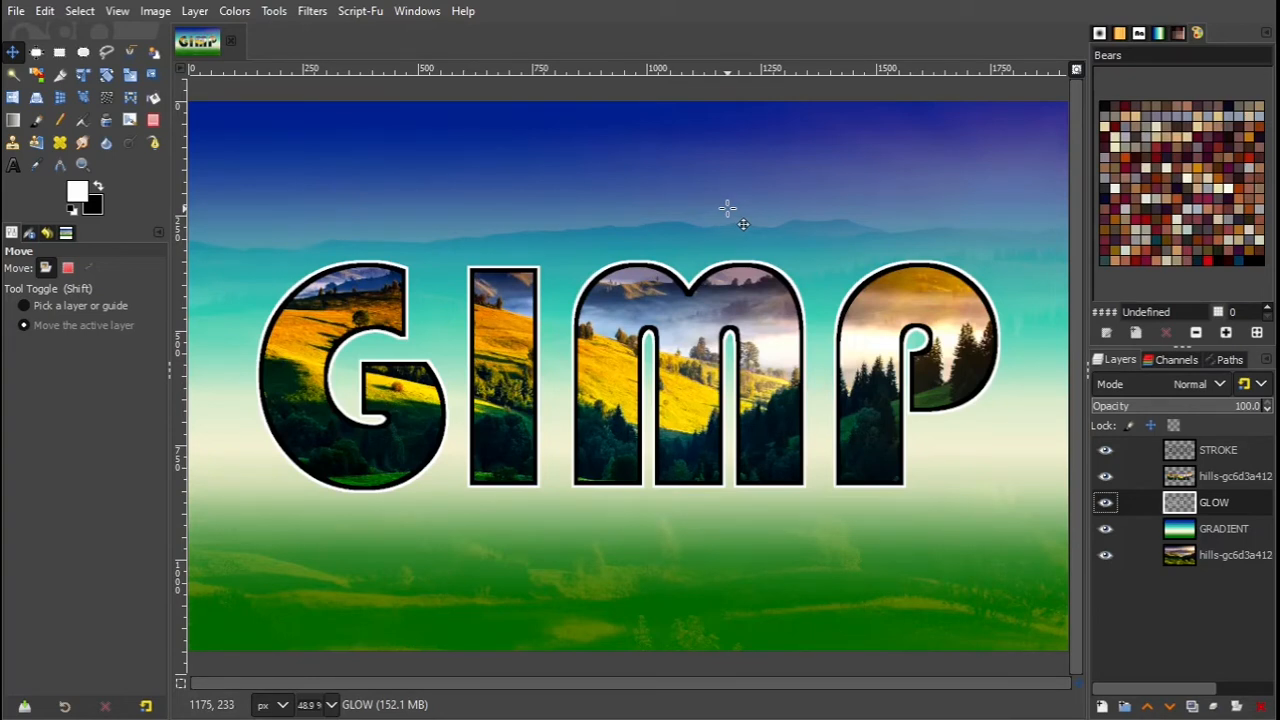
Step: Apply a Gaussian Blur to the GLOW layer, increasing the X and Y size to soften the white outline into a glow
left_click(314, 12)
mouse_move(366, 138)
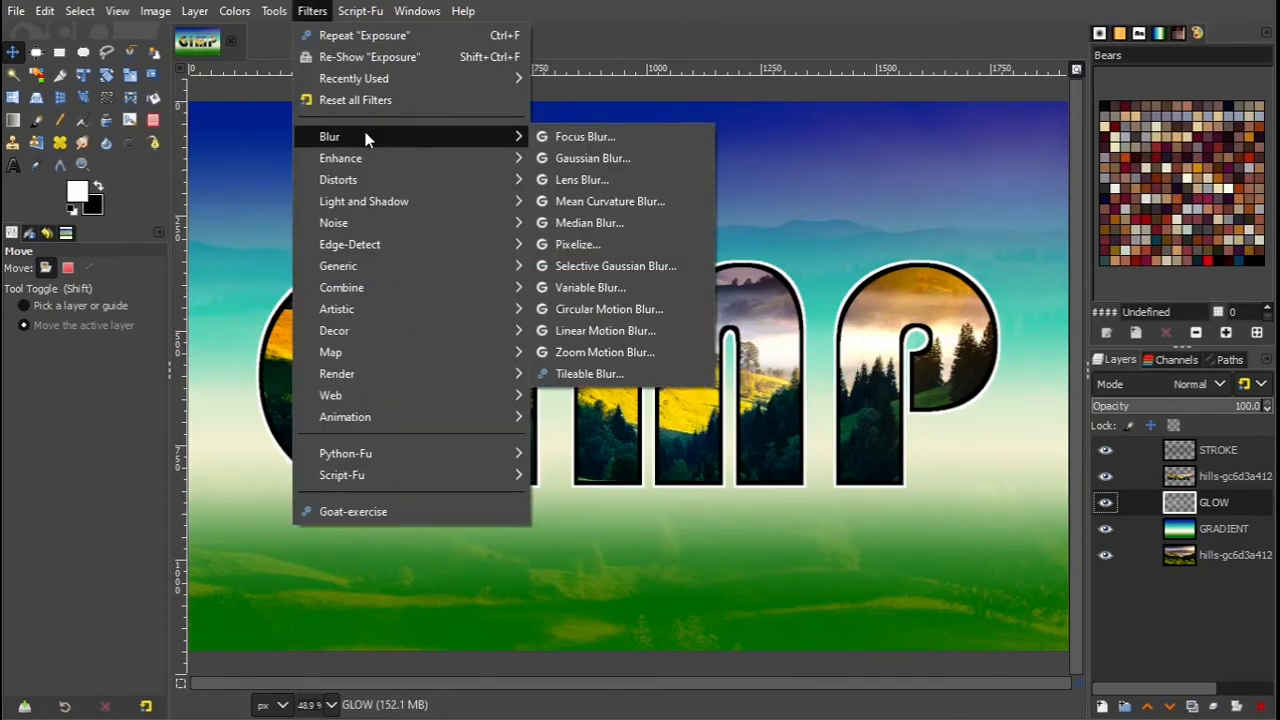
left_click(619, 162)
scroll(1161, 326, "up", 4)
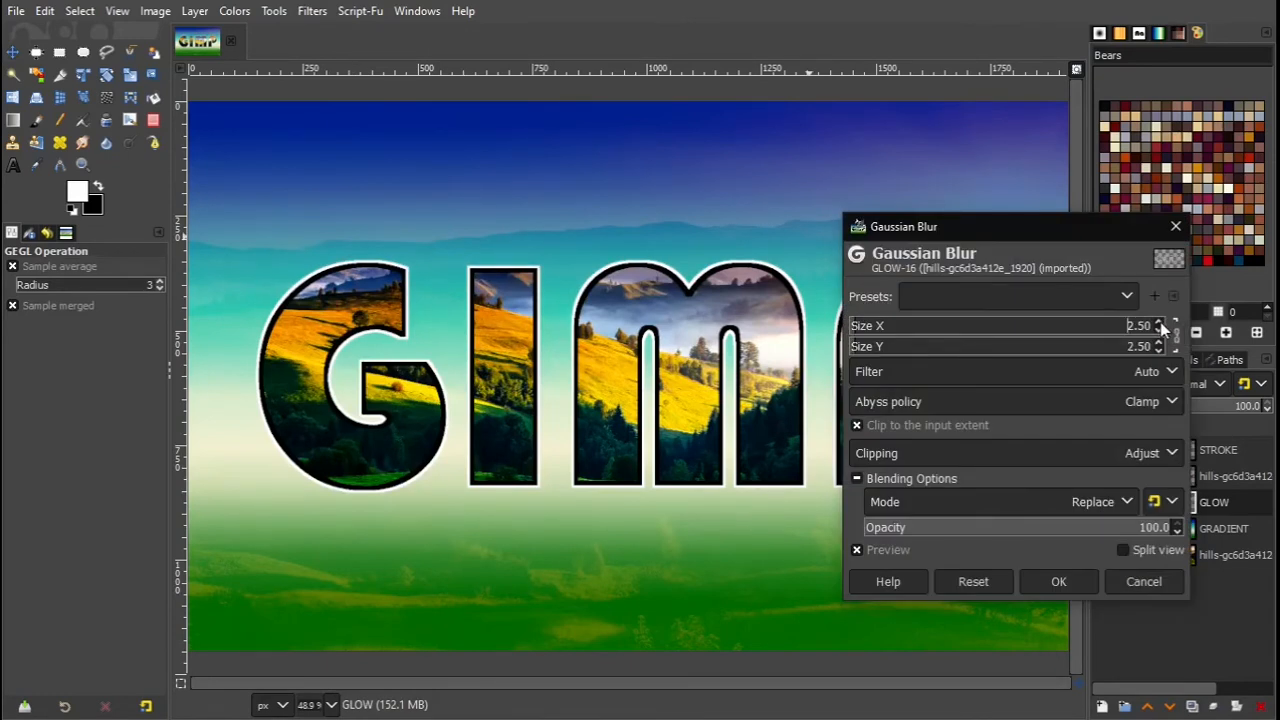
scroll(1161, 326, "up", 2)
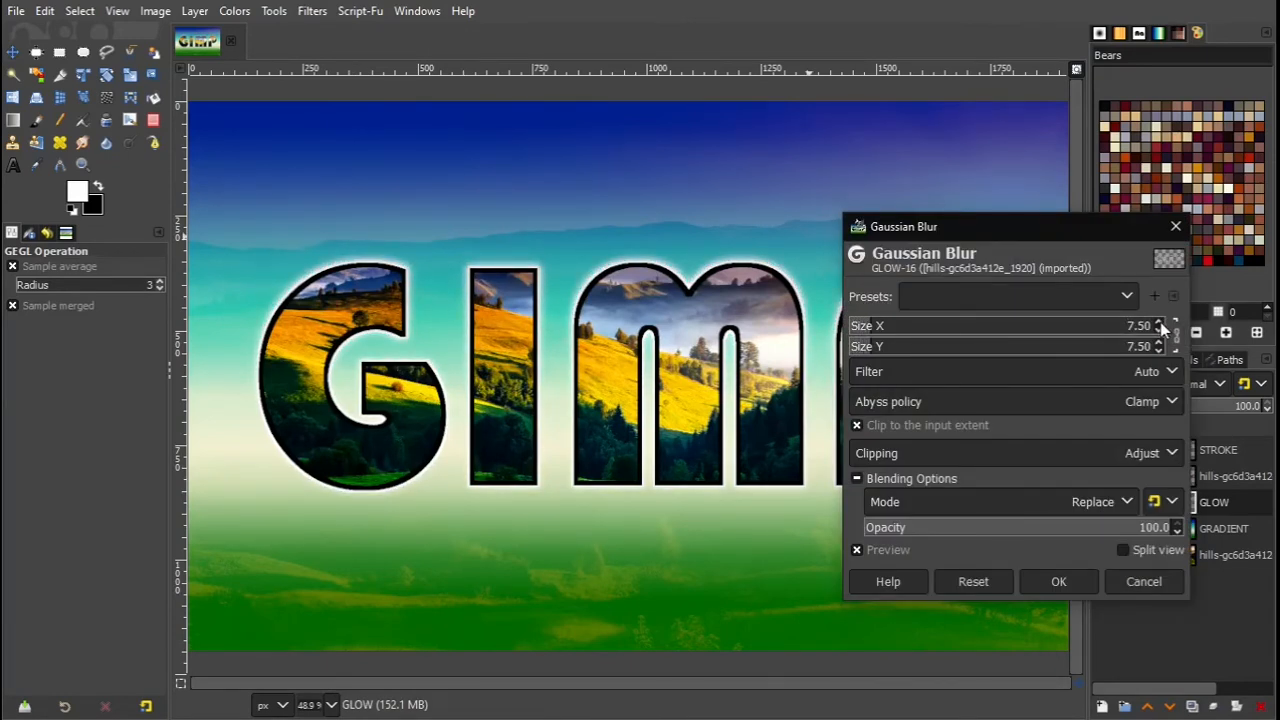
scroll(1160, 324, "down", 1)
left_click(1060, 583)
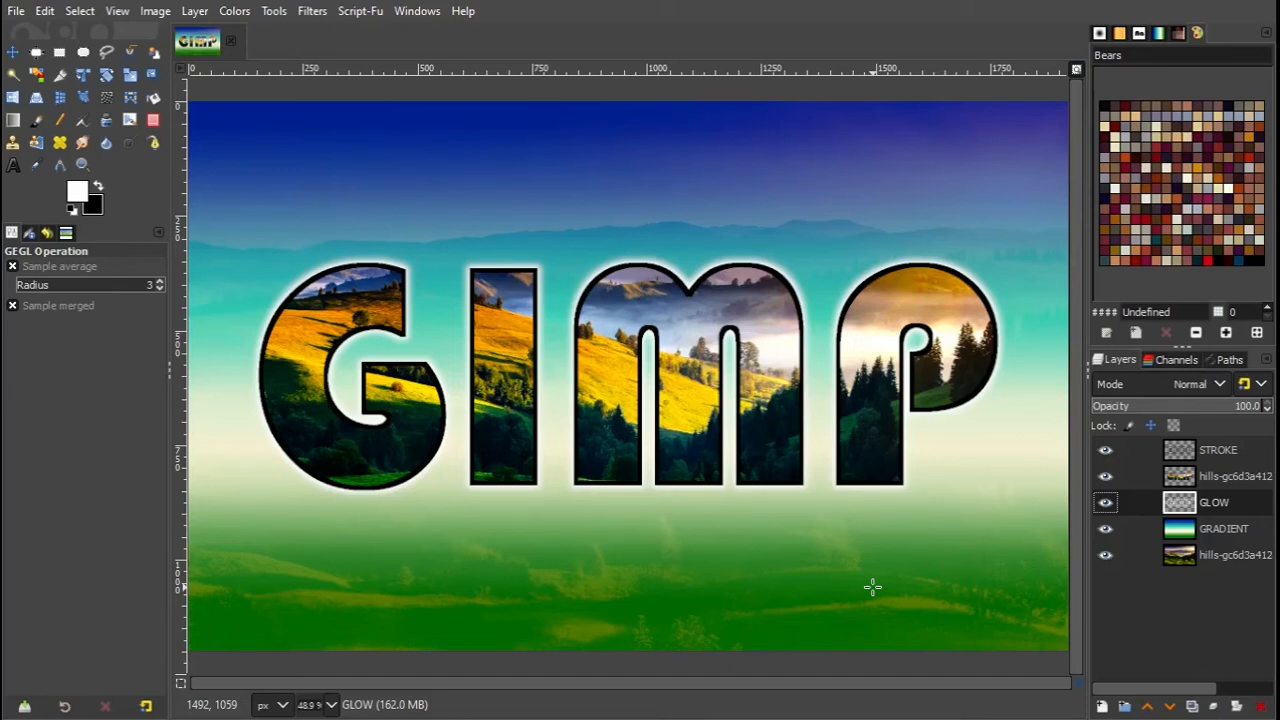
Step: Flatten the image and start exporting it with JPEG image as the file type, looking through the save locations
left_click(155, 11)
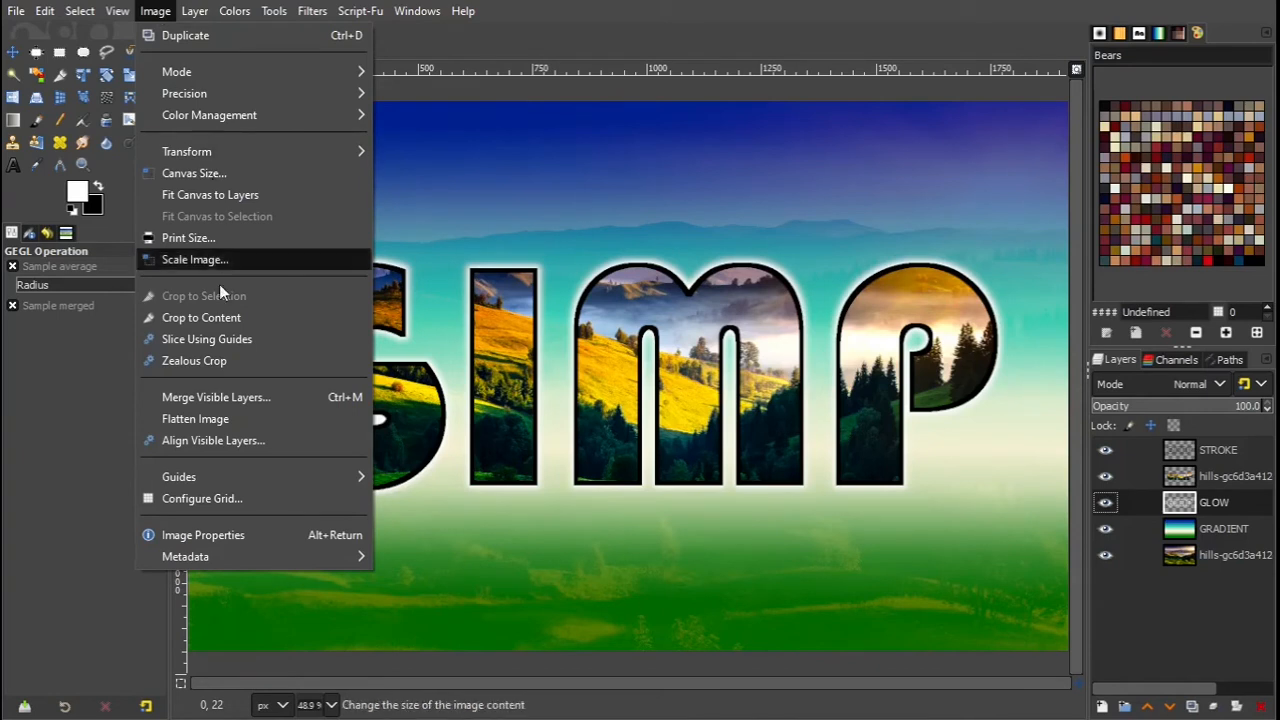
left_click(219, 419)
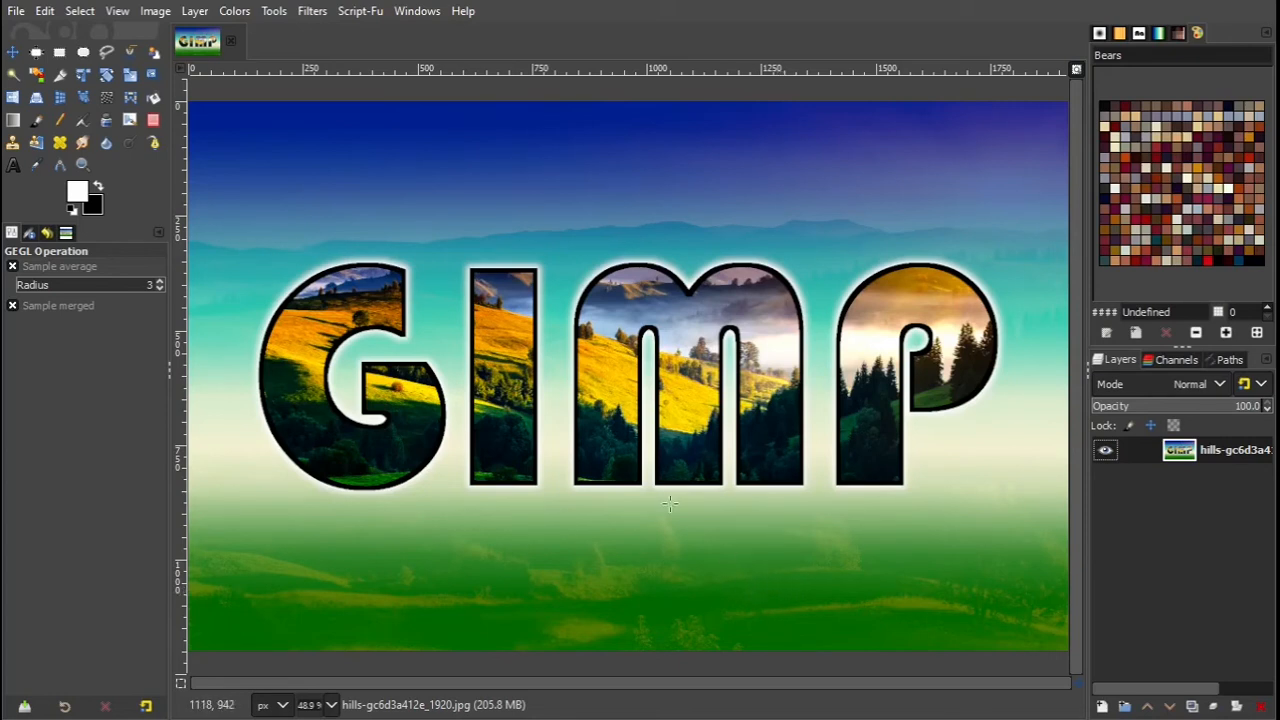
left_click(15, 12)
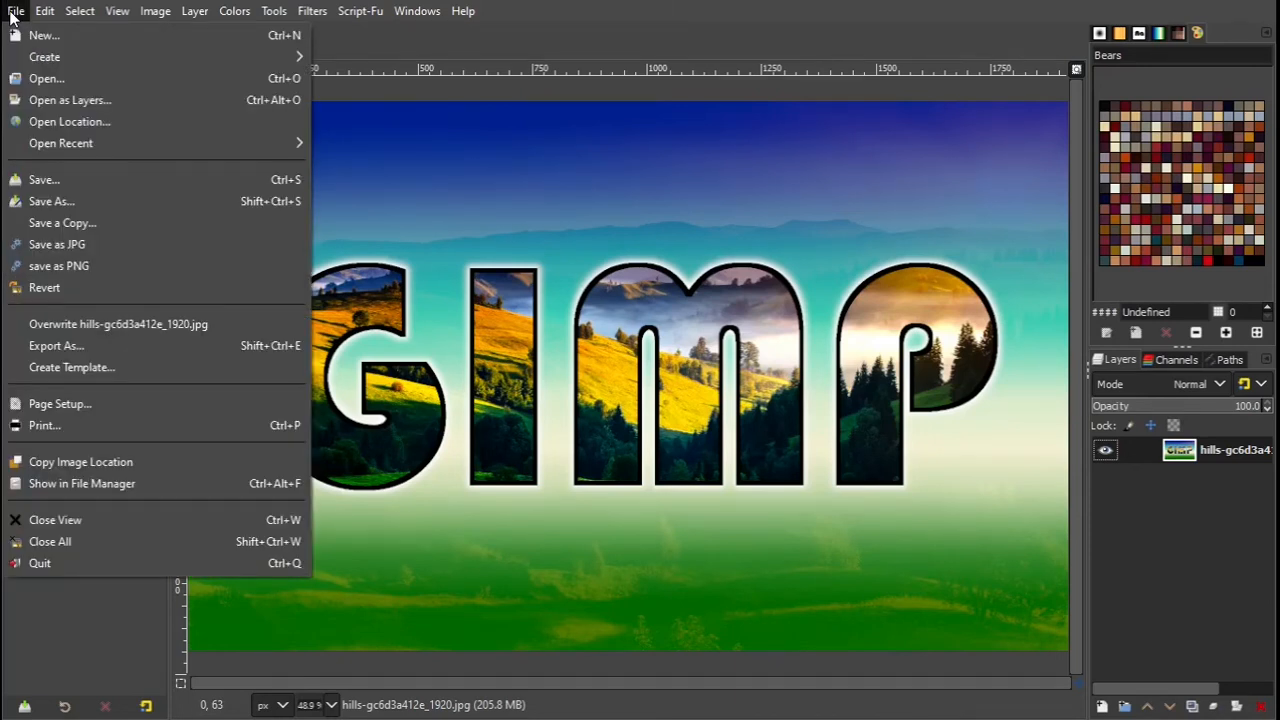
left_click(74, 346)
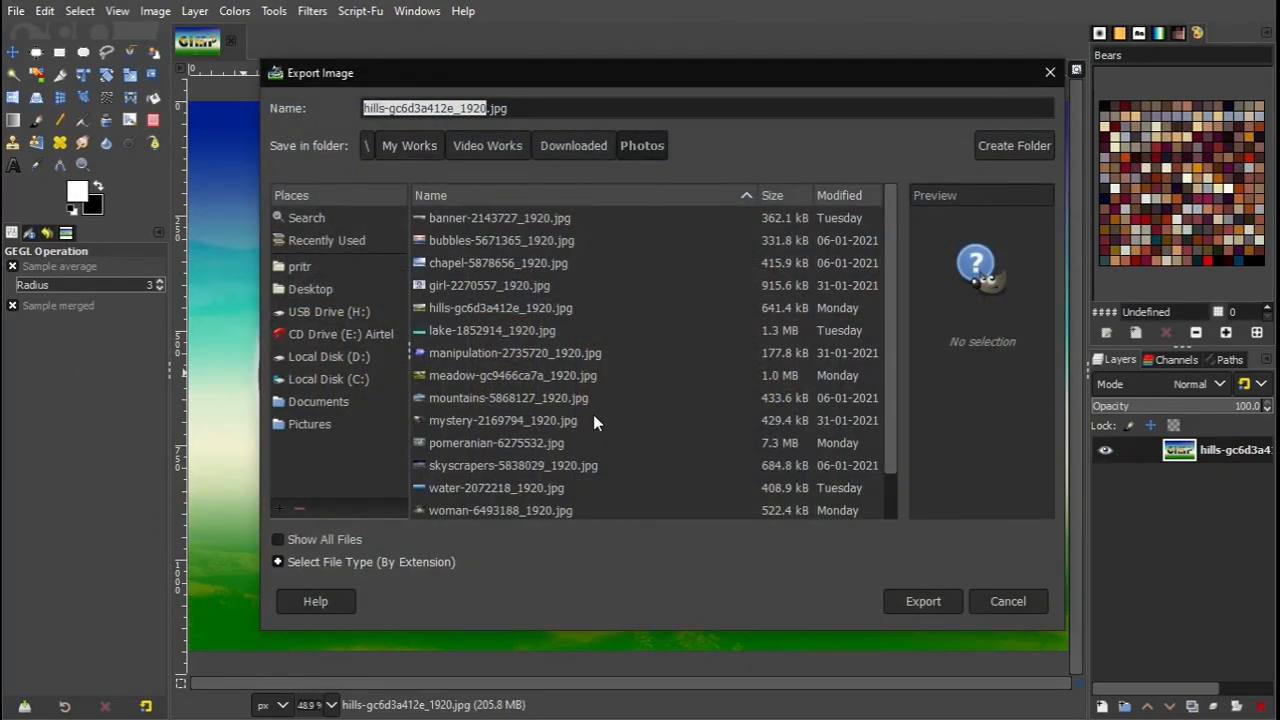
left_click(316, 562)
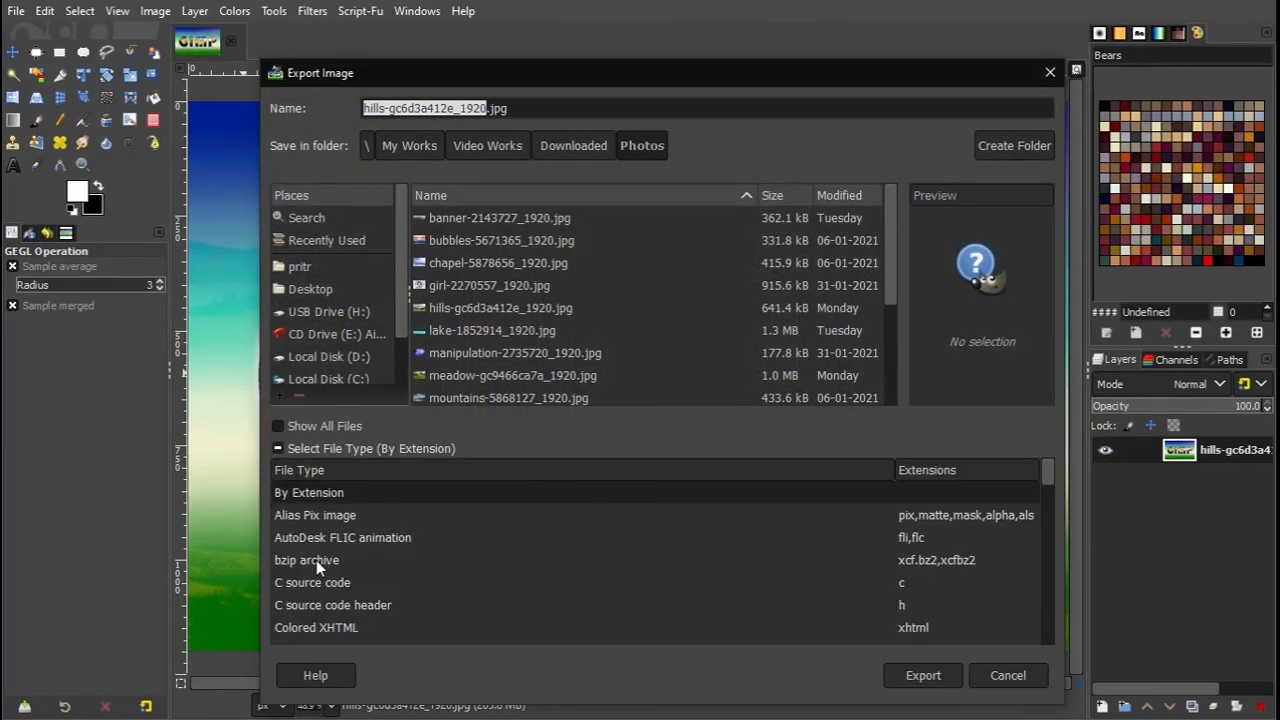
scroll(407, 527, "down", 6)
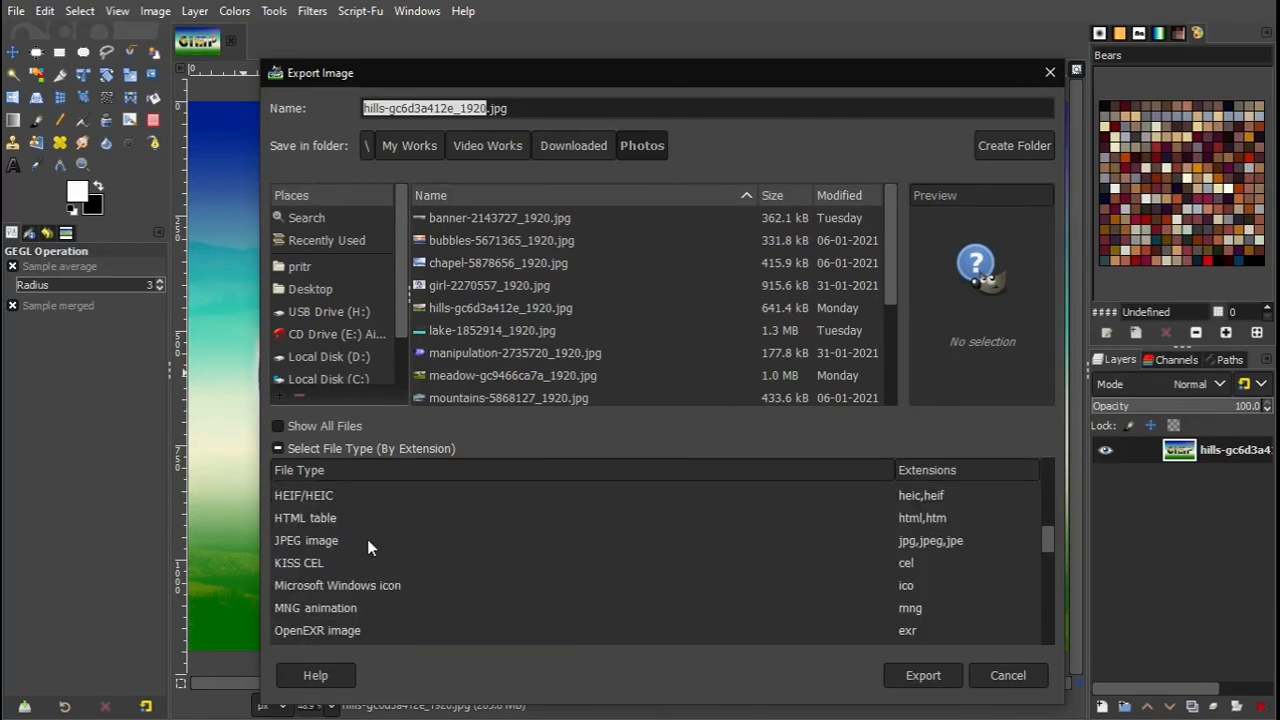
left_click(320, 541)
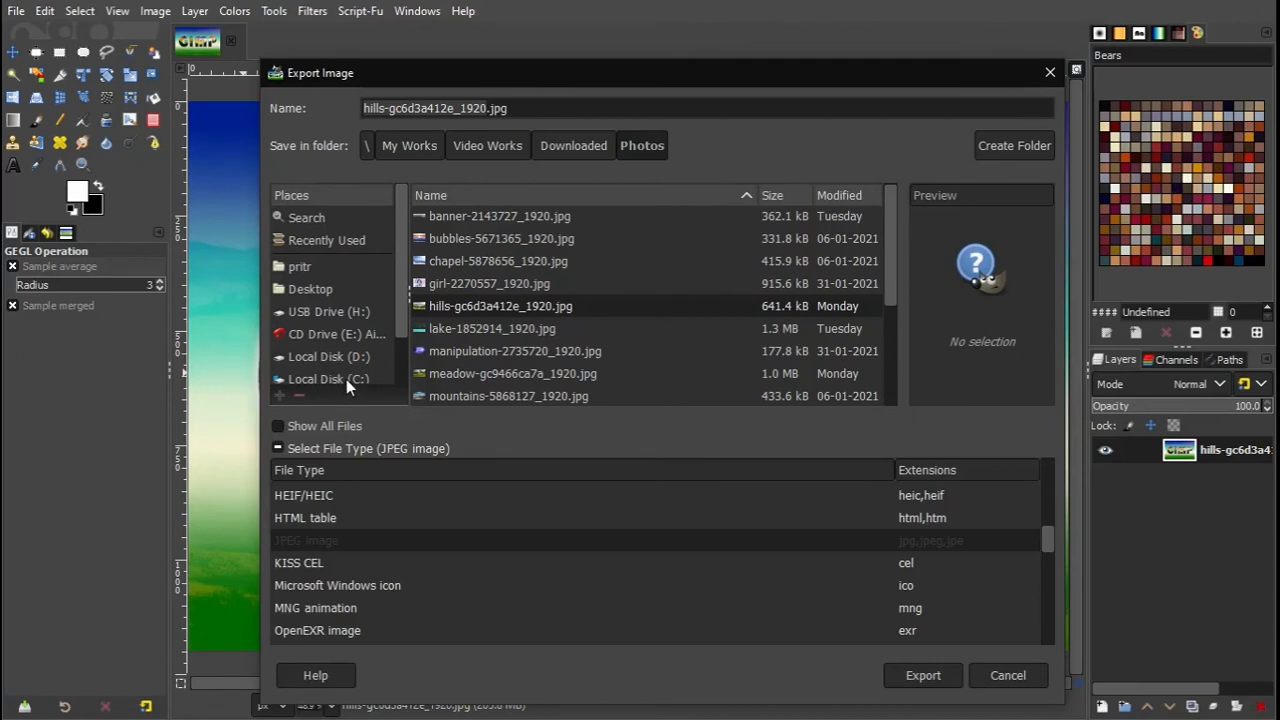
left_click_drag(400, 268, 396, 342)
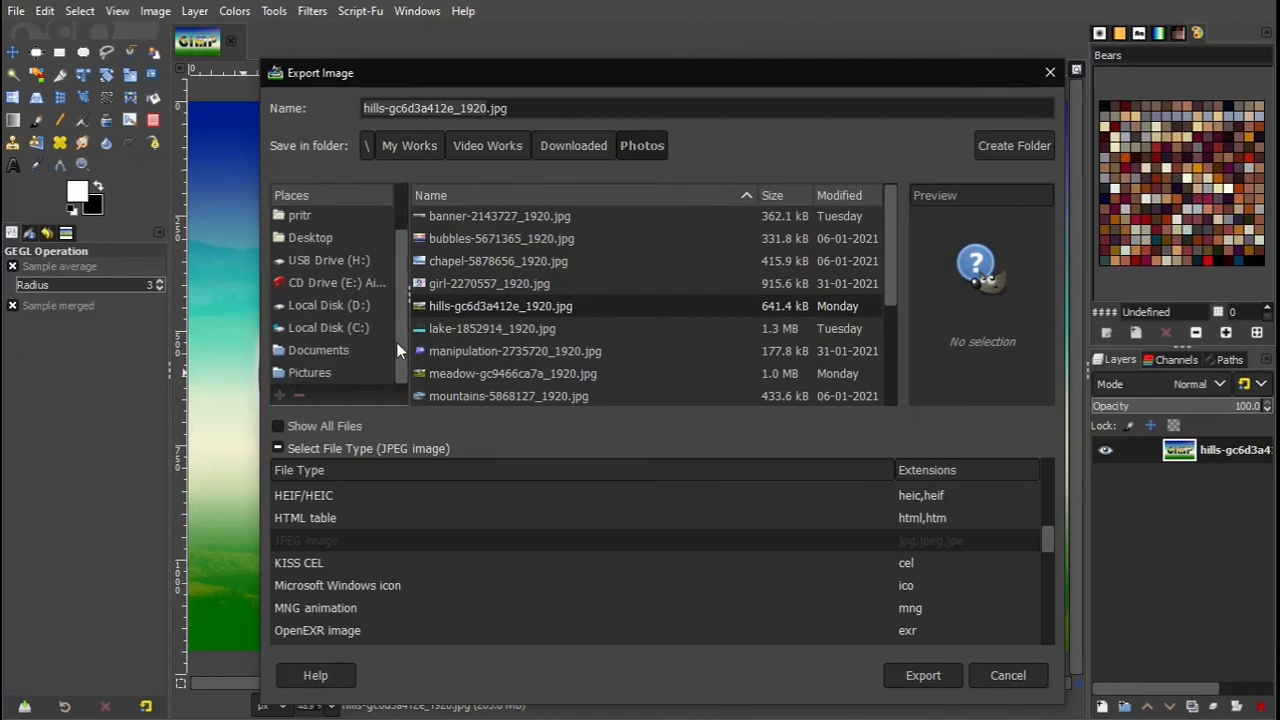